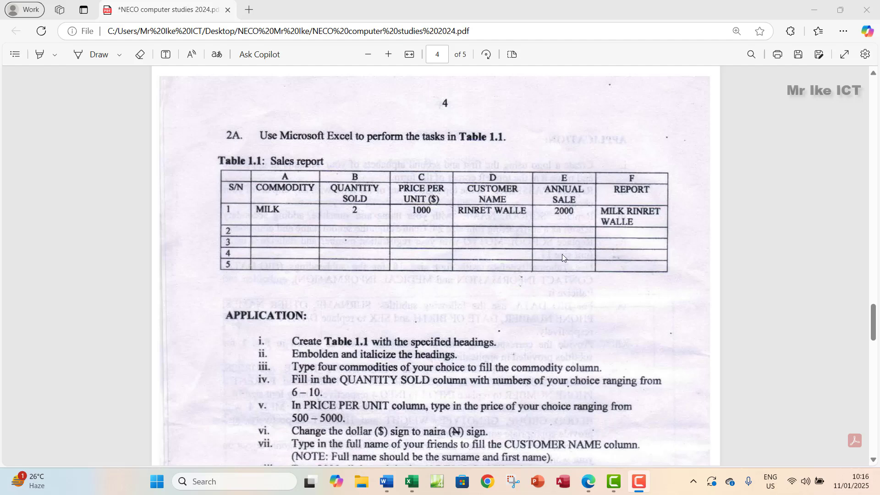
Step: Arrange the exam question PDF and the blank Excel workbook side by side
click(412, 482)
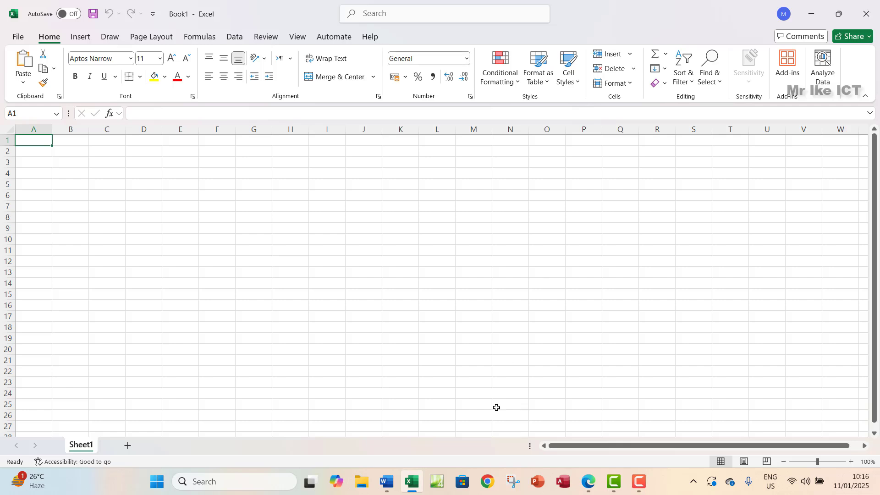
click(588, 482)
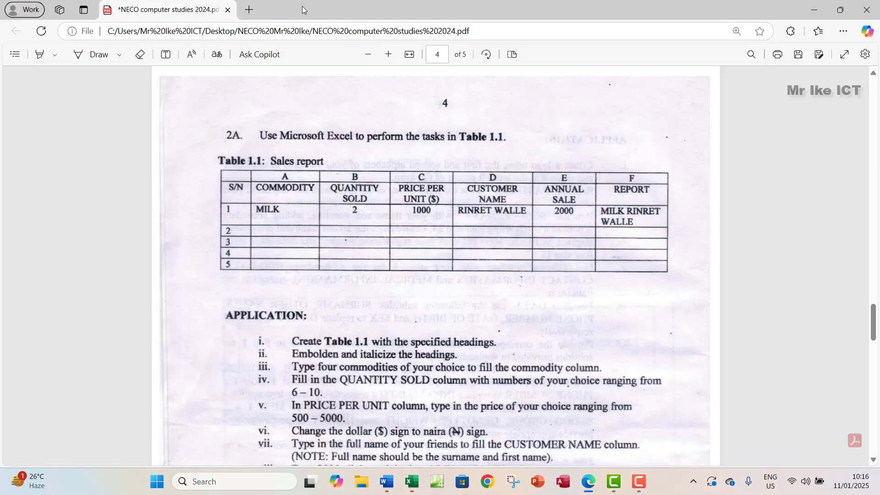
drag(301, 7, 295, 39)
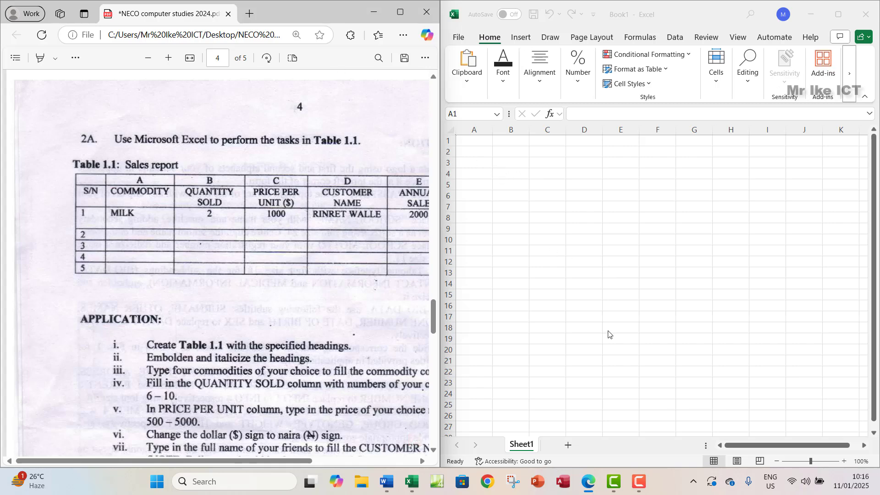
click(743, 452)
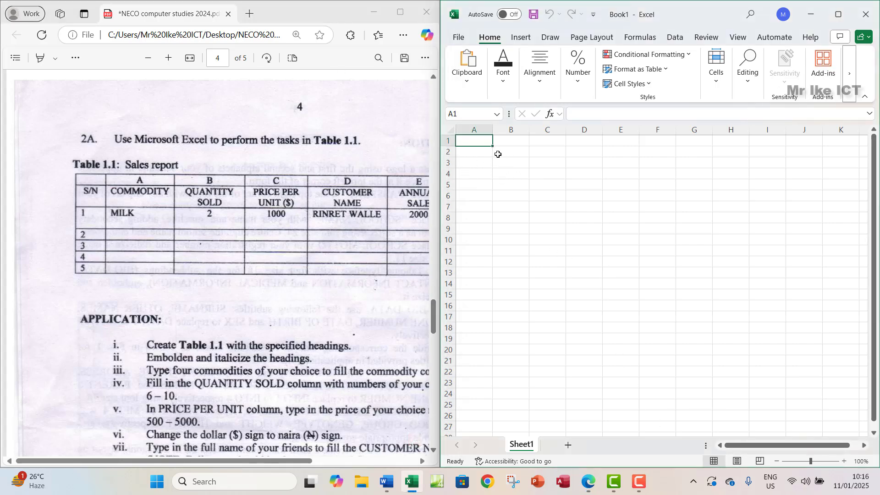
Step: Start Table 1.1 in the worksheet by entering the column letters A in cell B1 and B in cell C1
click(474, 154)
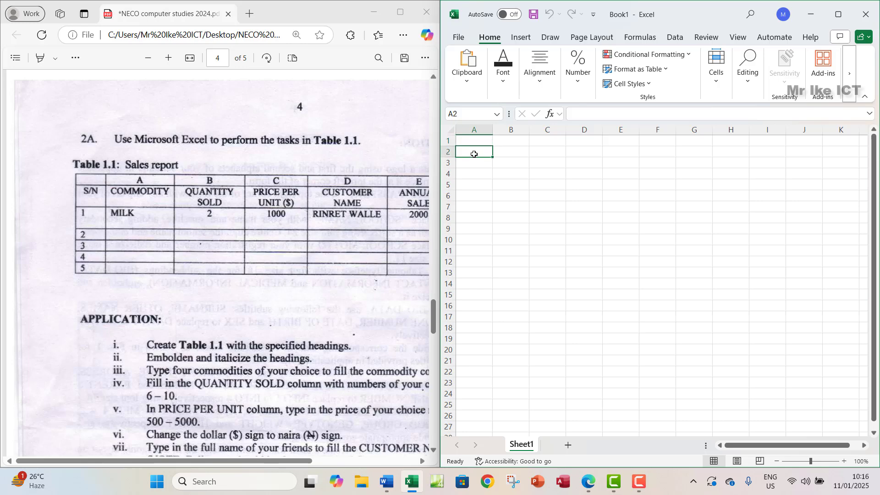
click(501, 140)
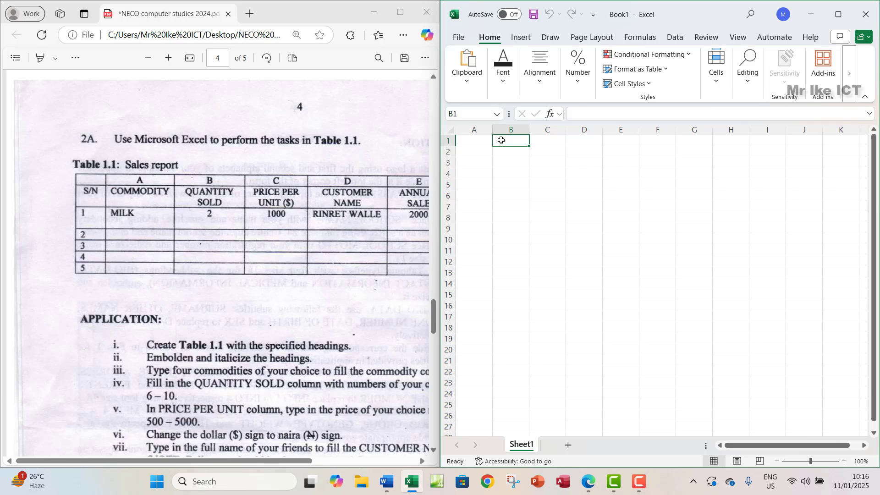
text(A)
click(554, 142)
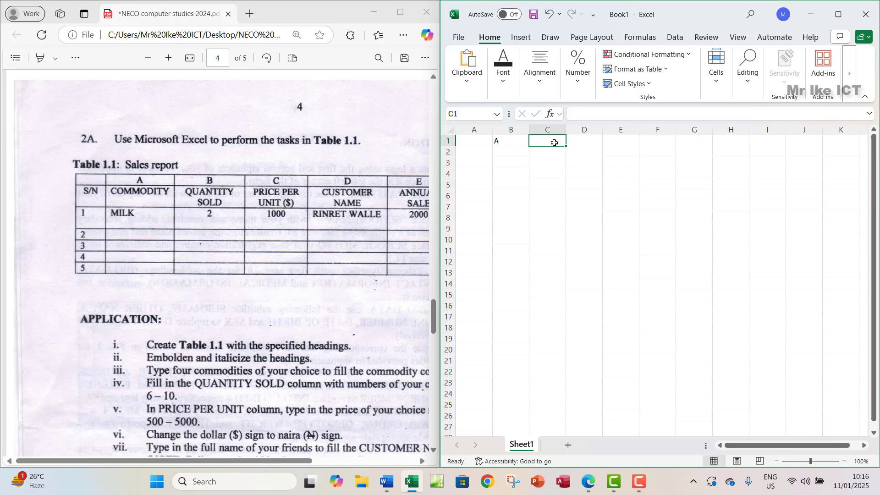
text(B)
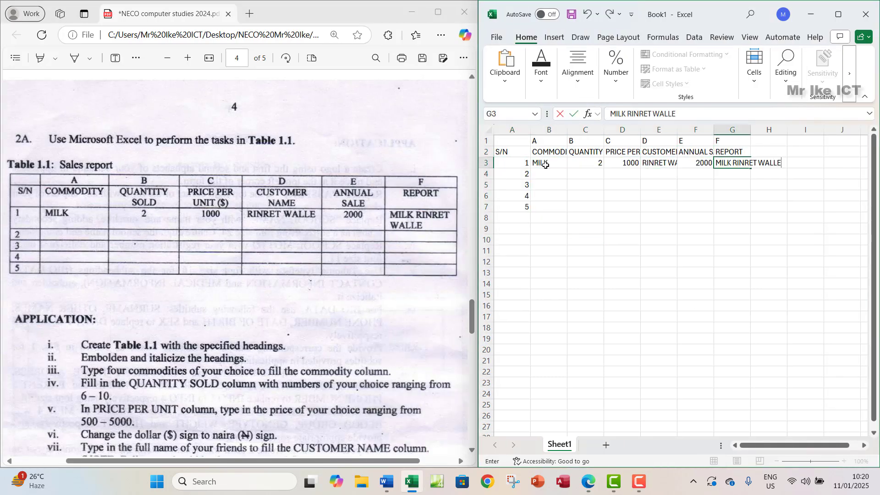
click(584, 177)
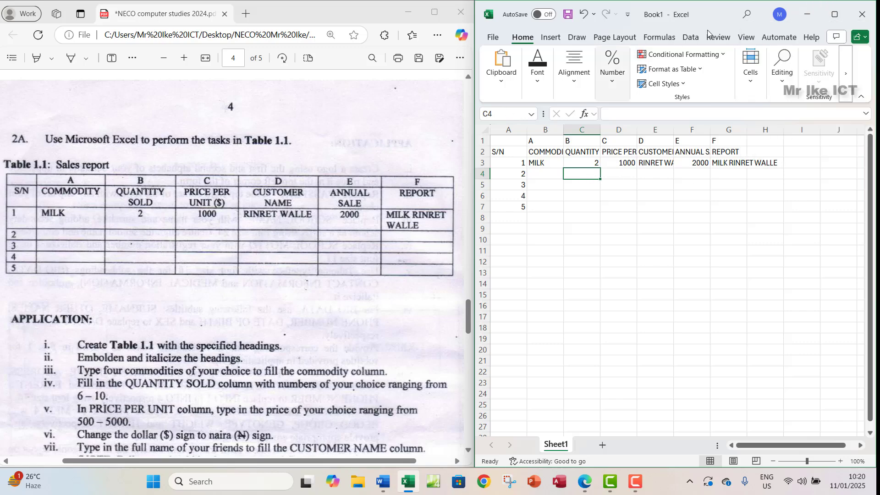
Step: Maximize the Excel and PDF windows, and return to the worksheet
click(837, 23)
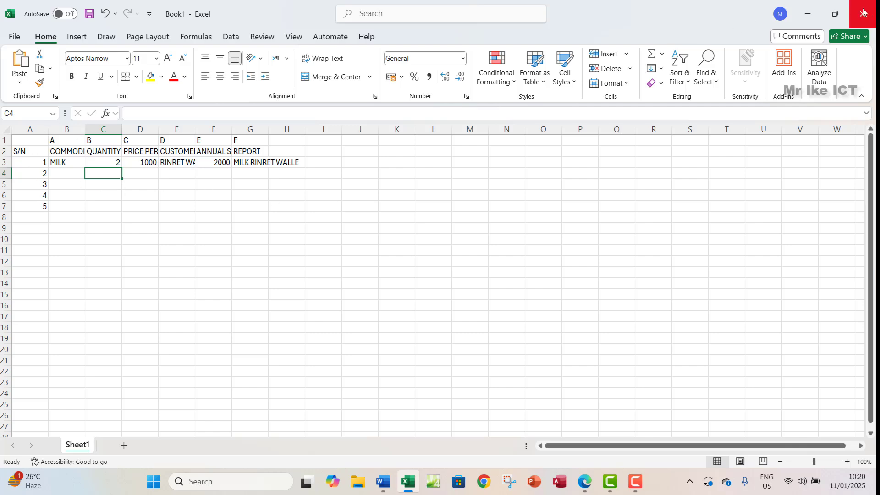
click(807, 13)
click(434, 11)
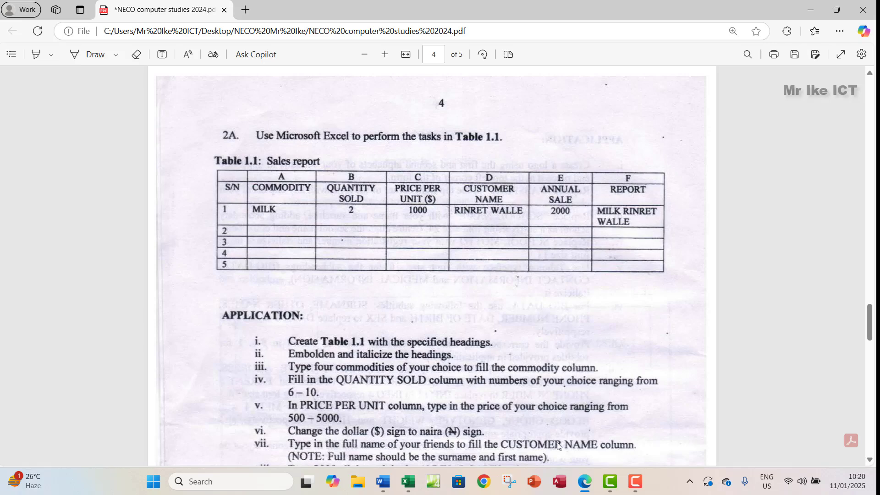
click(408, 482)
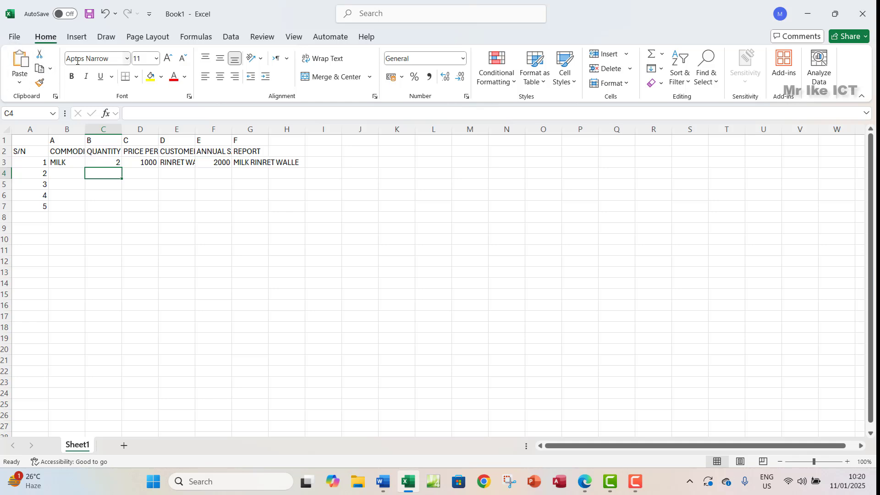
Step: Set the font of the entire worksheet to Times New Roman
click(4, 129)
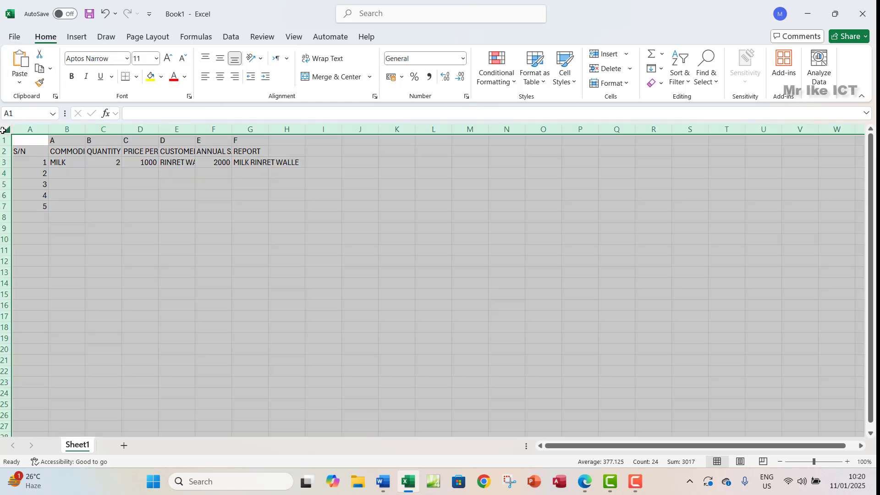
click(128, 58)
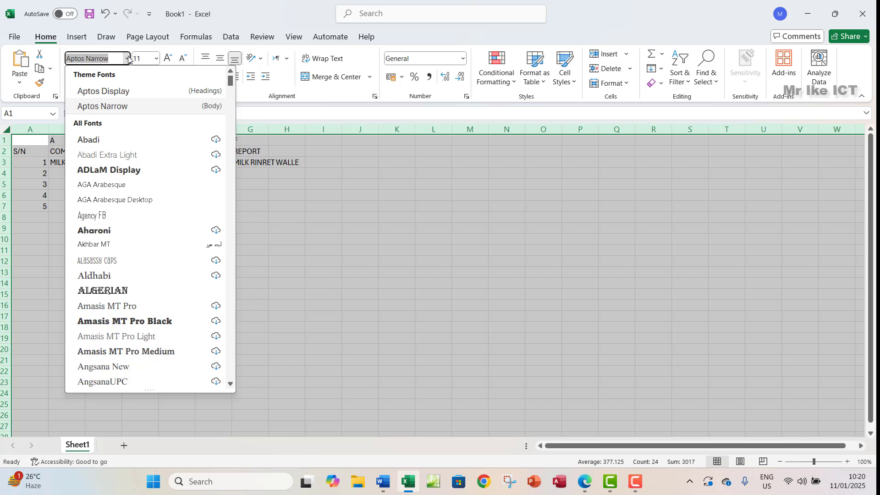
text(Times)
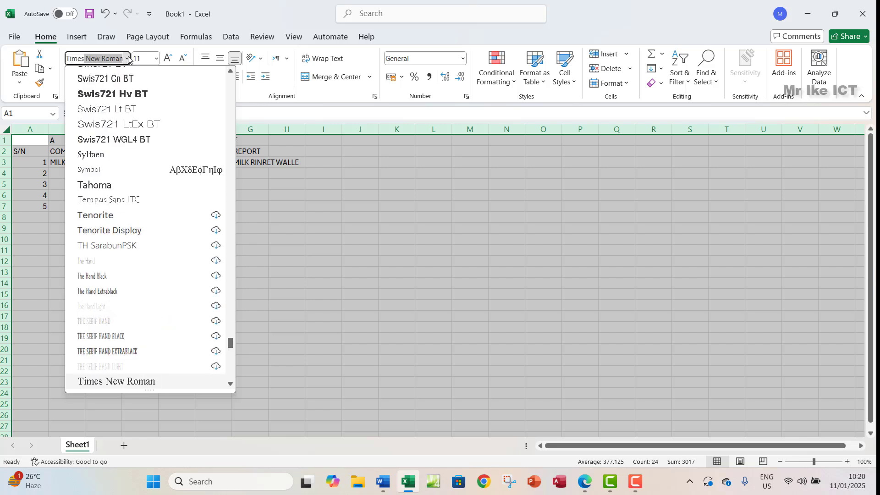
key(Return)
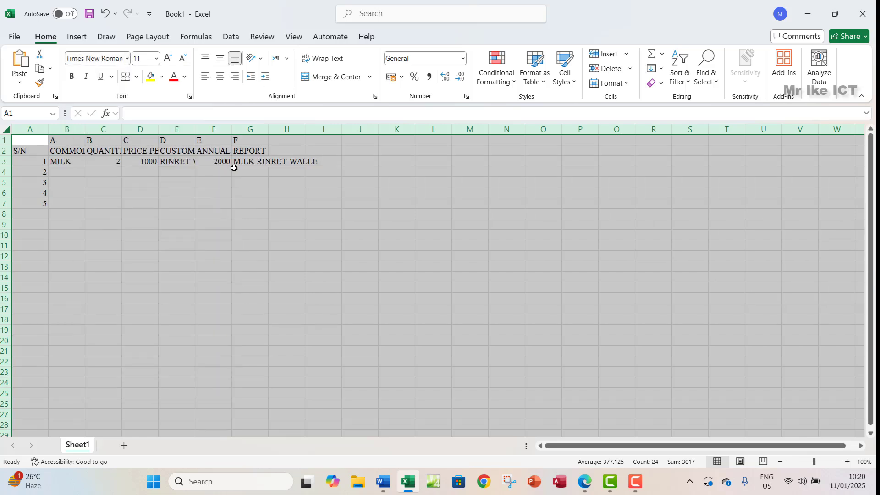
click(215, 190)
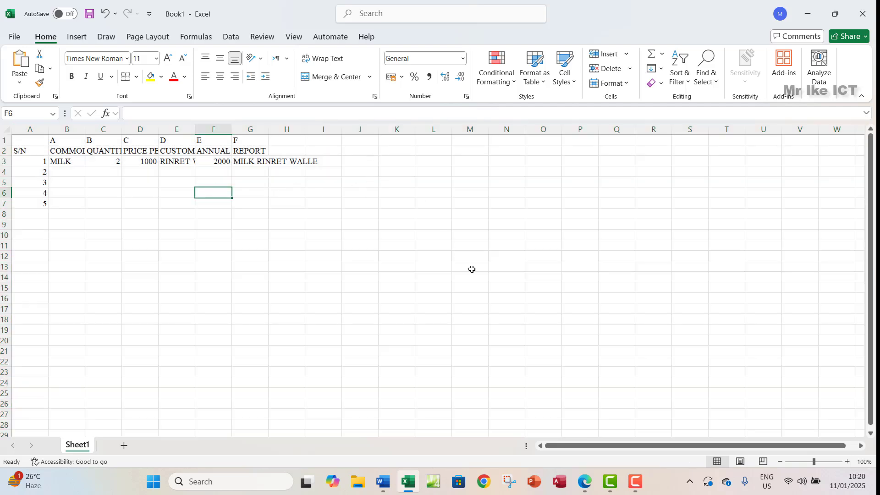
Step: Check the table in the question PDF and autofit the widths of columns A to H in Excel
click(584, 482)
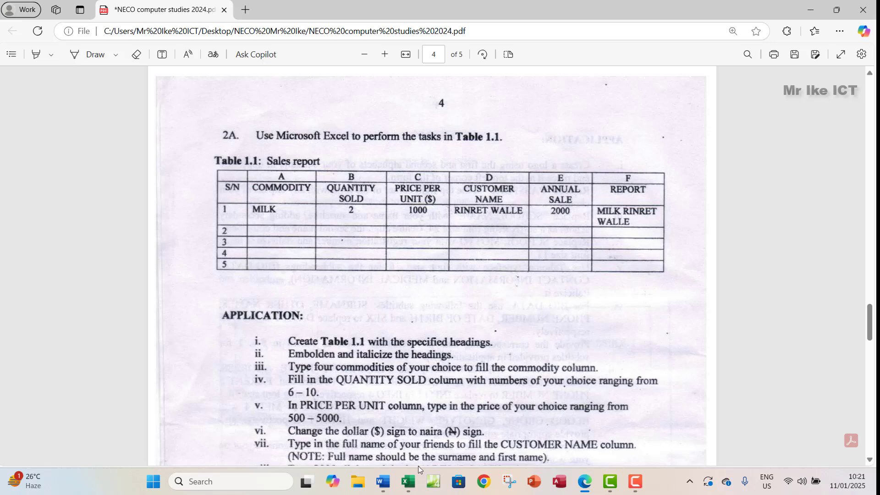
click(407, 480)
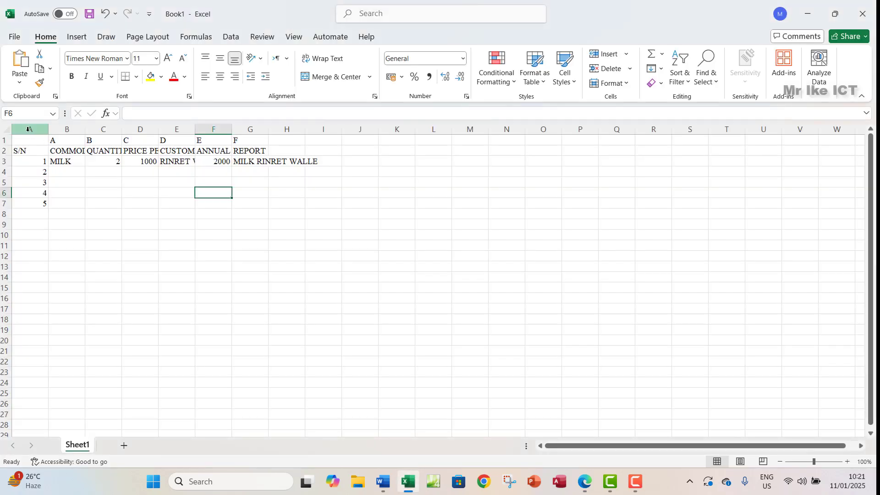
drag(28, 129, 270, 132)
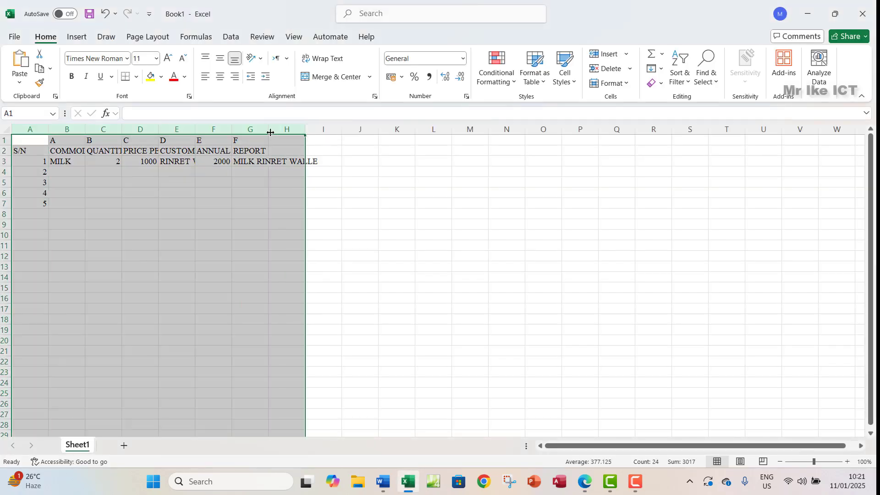
double_click(267, 129)
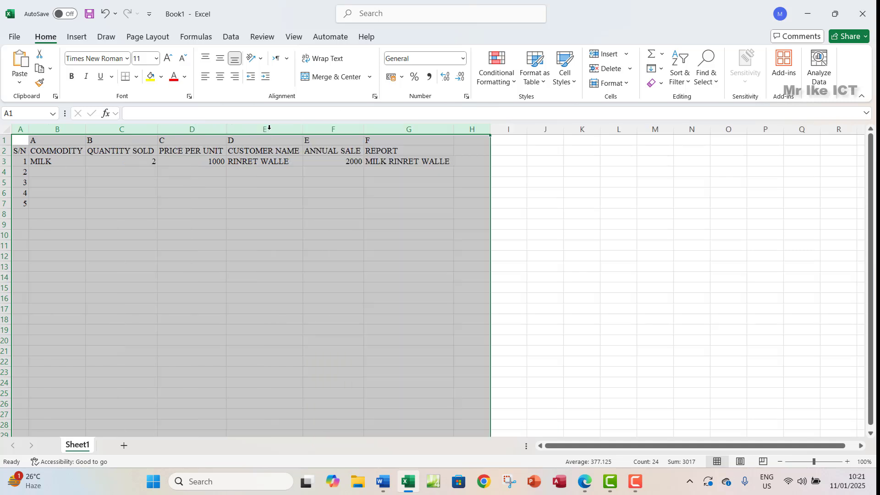
click(282, 168)
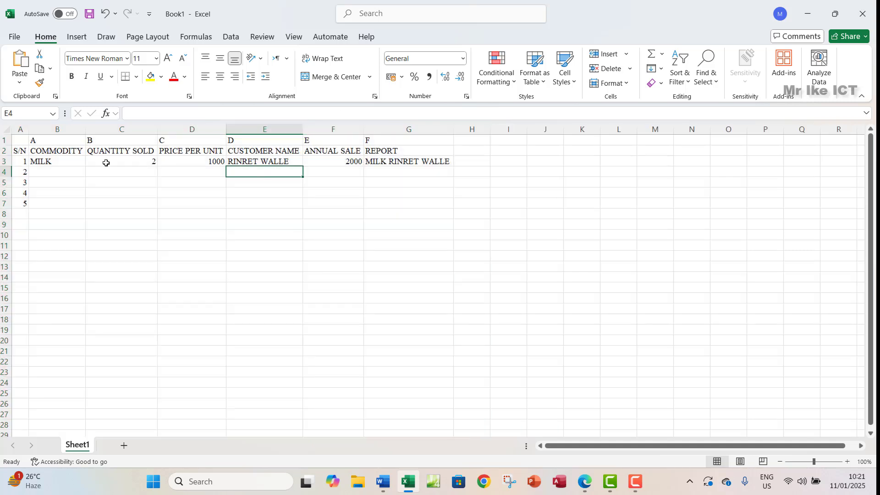
Step: Add ($) to the PRICE PER UNIT heading in cell D2 and autofit column D
double_click(220, 151)
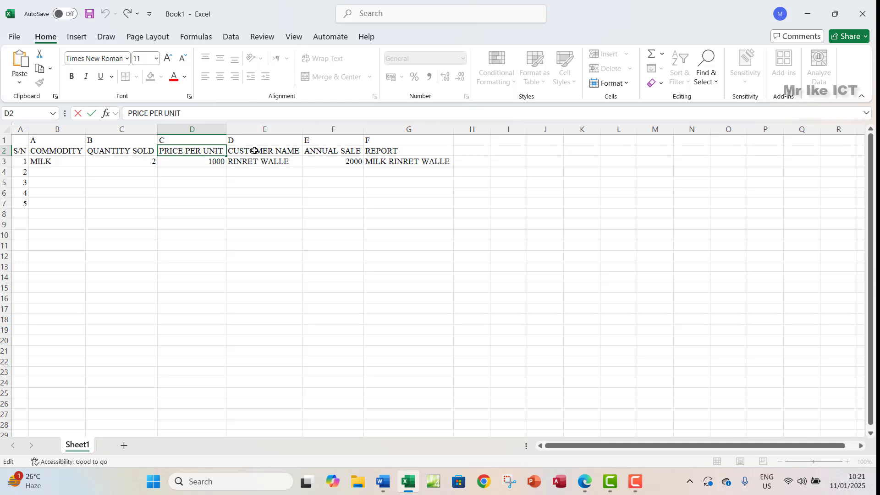
text(()
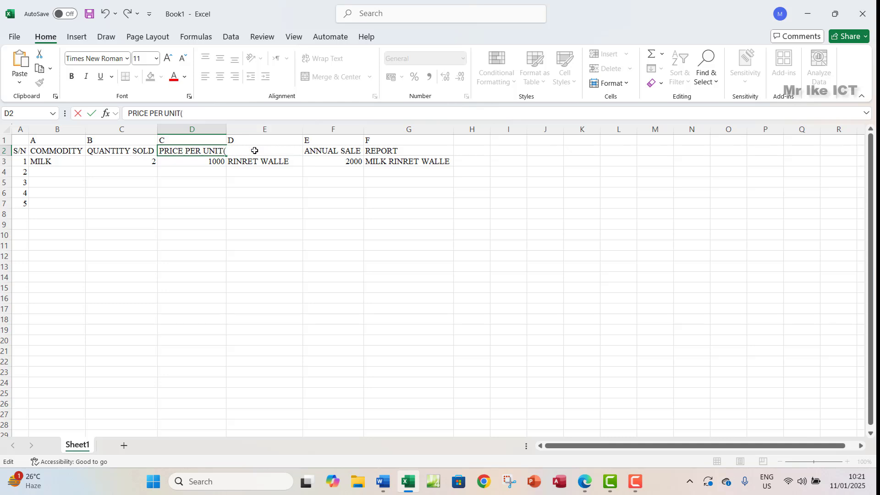
text($)
click(289, 194)
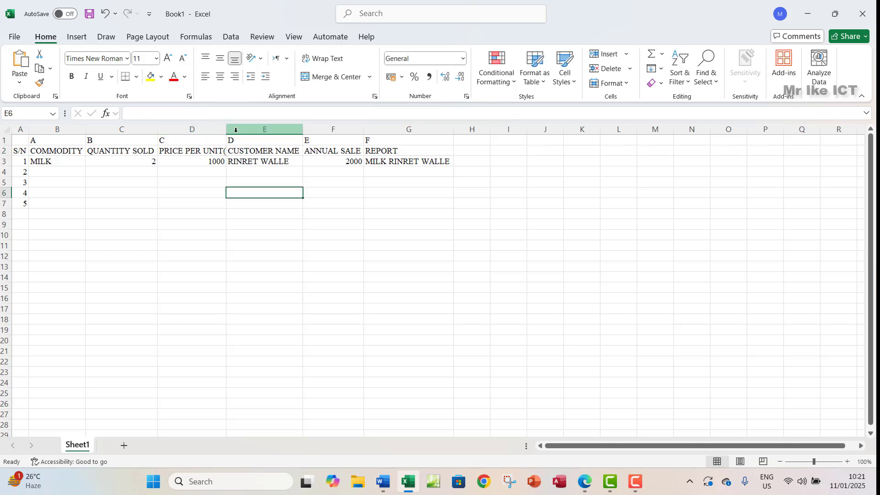
double_click(226, 131)
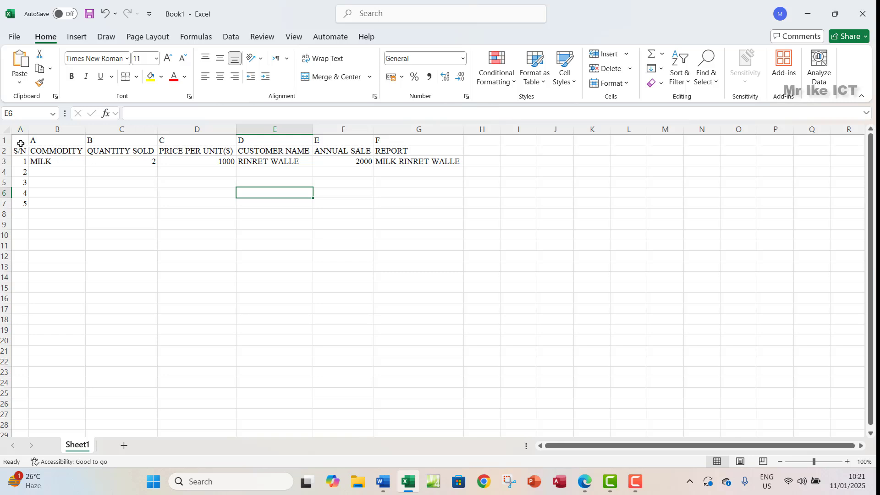
Step: Align all worksheet cells to the middle vertically and to the center horizontally
click(8, 129)
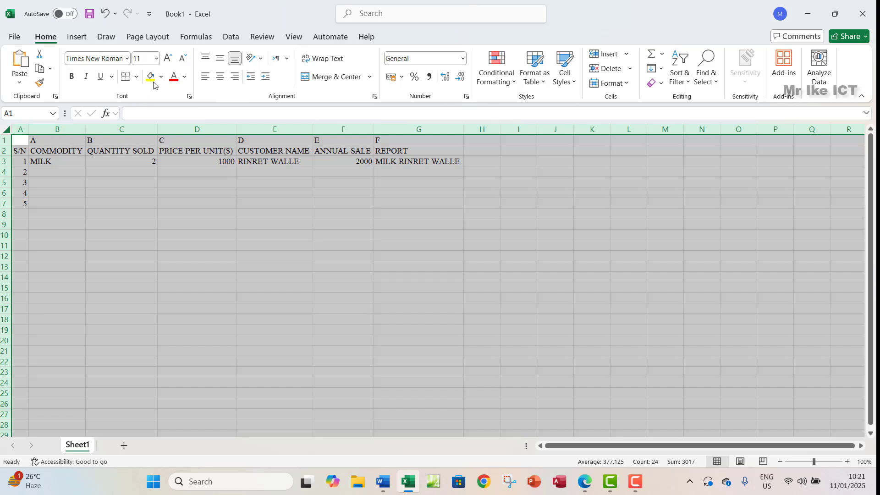
click(220, 58)
click(219, 77)
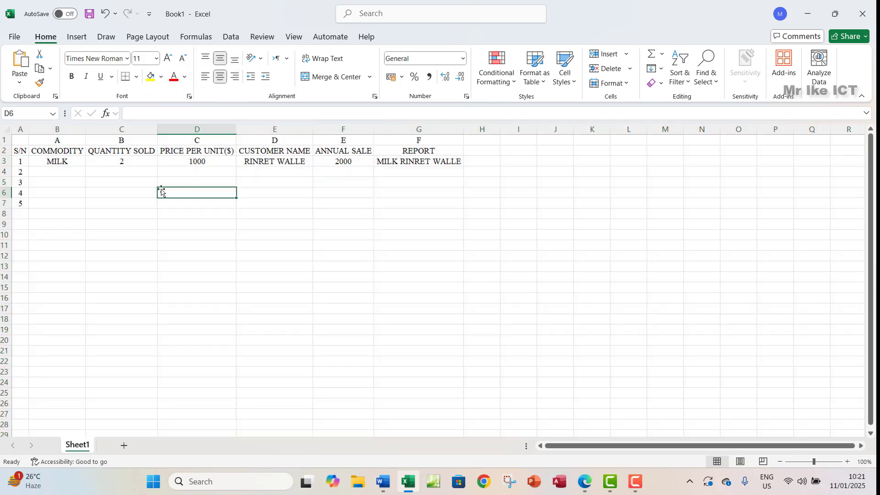
click(195, 191)
Step: Wrap the QUANTITY SOLD heading in C2 onto two lines, narrowing column C to about 15.33 and increasing the height of row 2
click(112, 152)
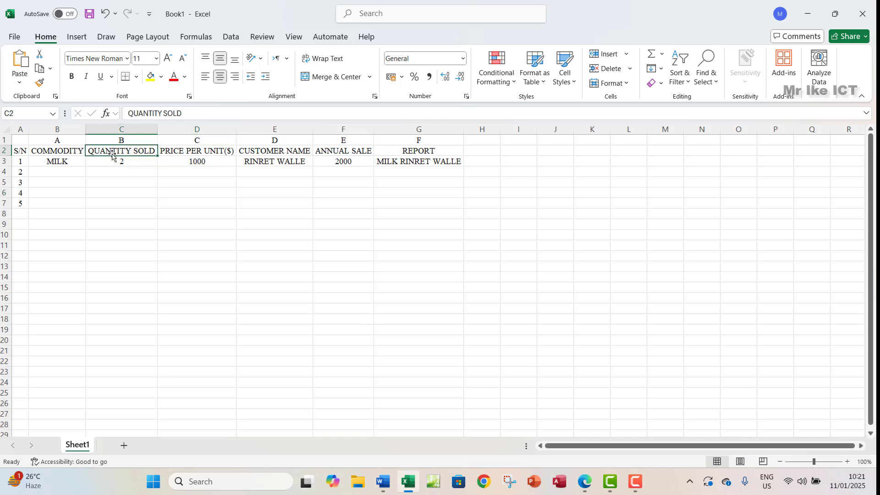
click(584, 489)
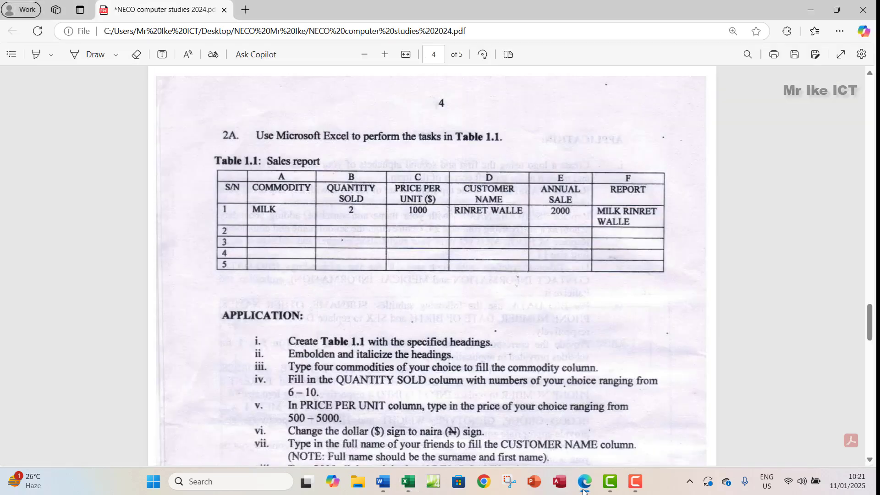
click(408, 481)
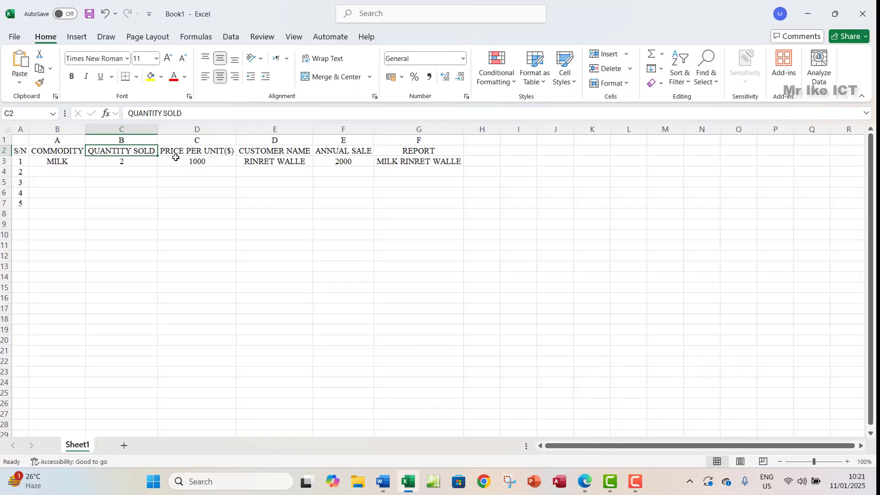
double_click(135, 152)
click(195, 174)
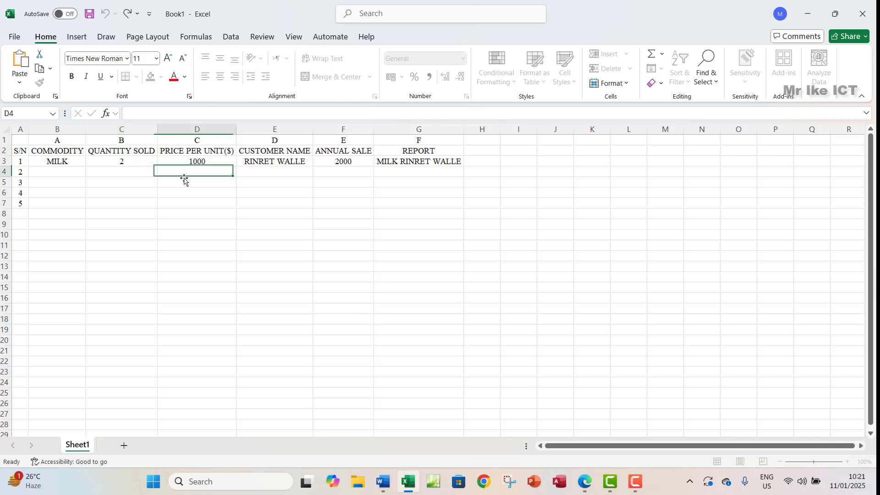
click(137, 154)
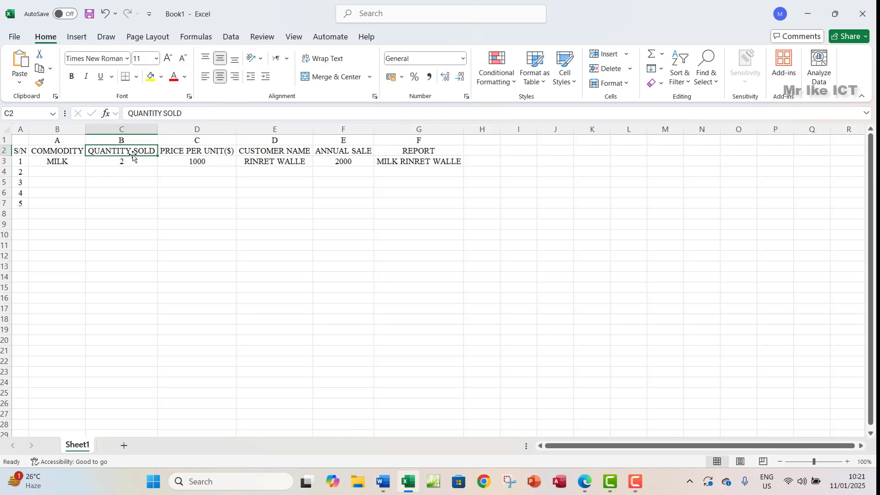
click(323, 58)
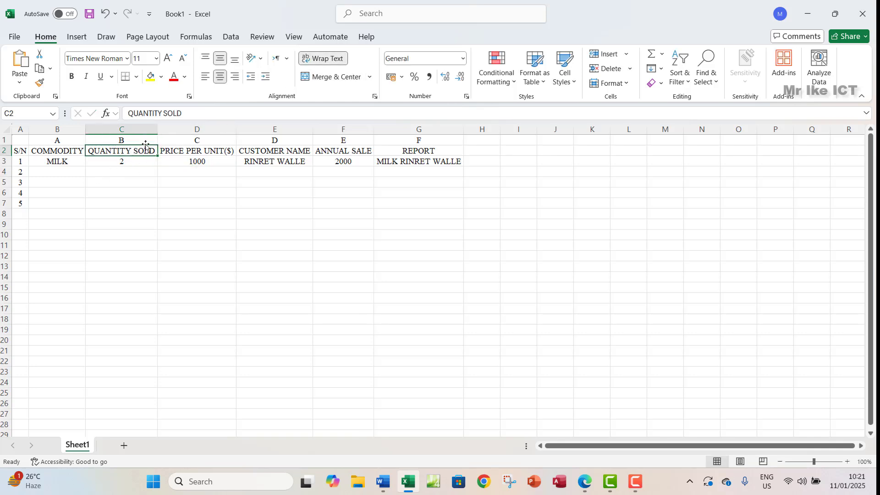
drag(157, 130, 152, 133)
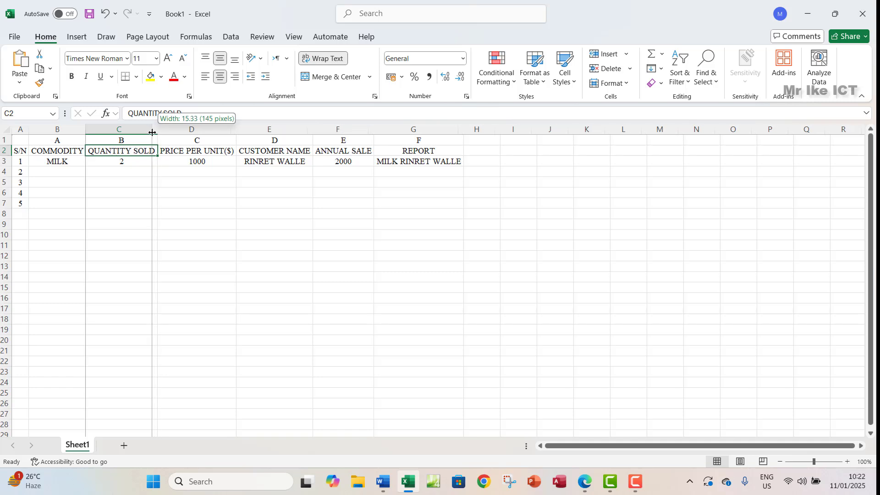
drag(152, 132, 152, 133)
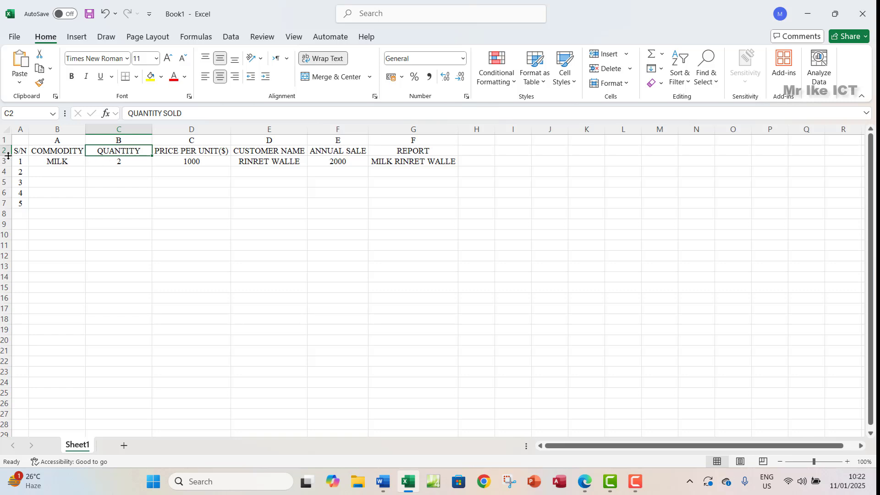
drag(2, 156, 3, 167)
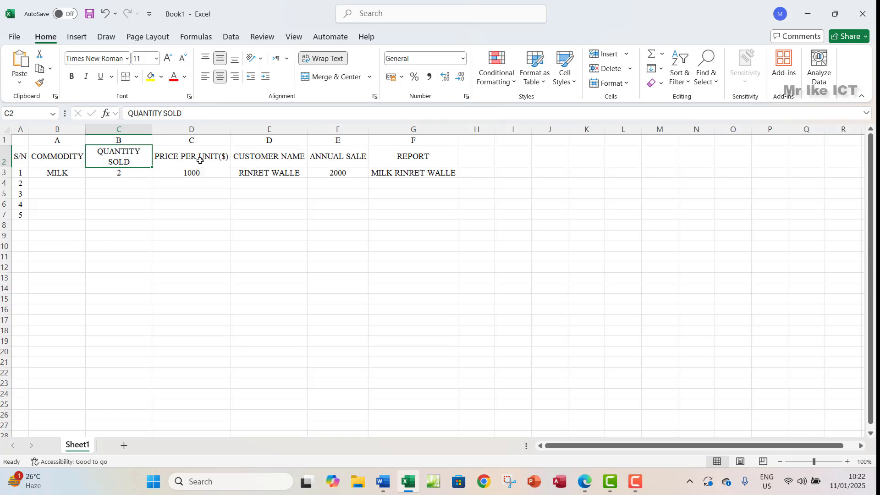
Step: Check the heading layout in the question PDF and insert a line break before UNIT($) in the cell D2 heading
click(160, 158)
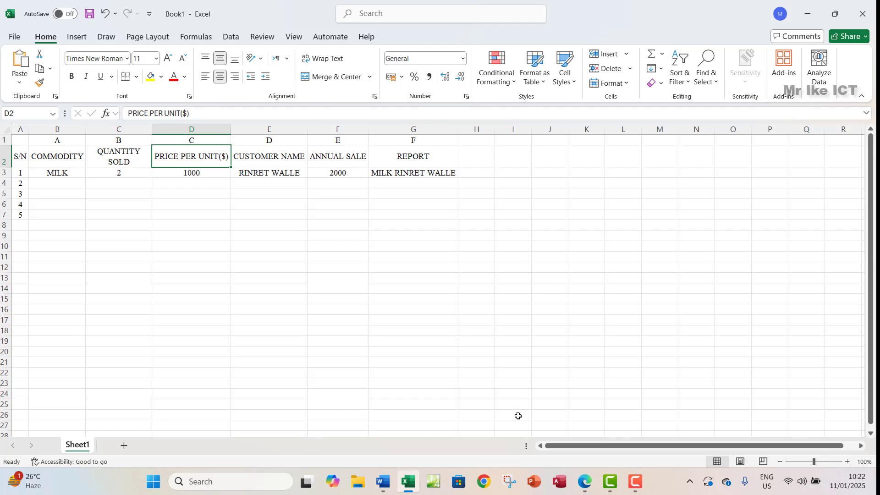
click(587, 485)
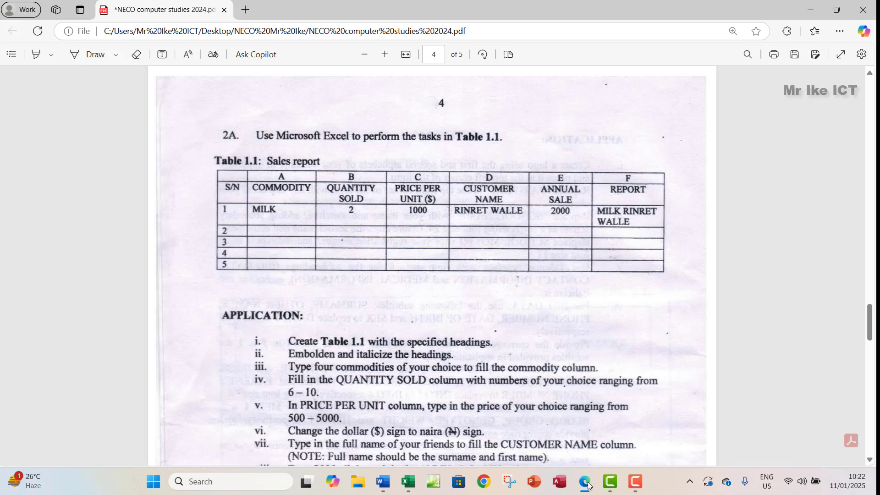
click(588, 484)
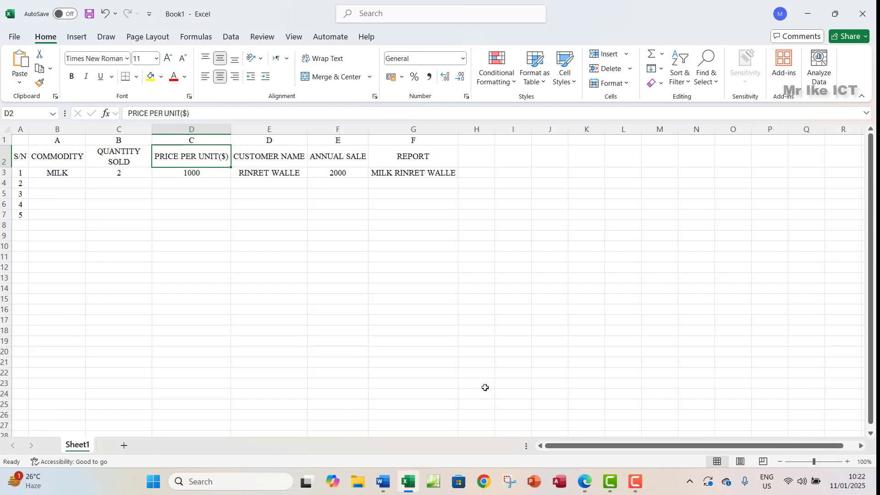
double_click(196, 156)
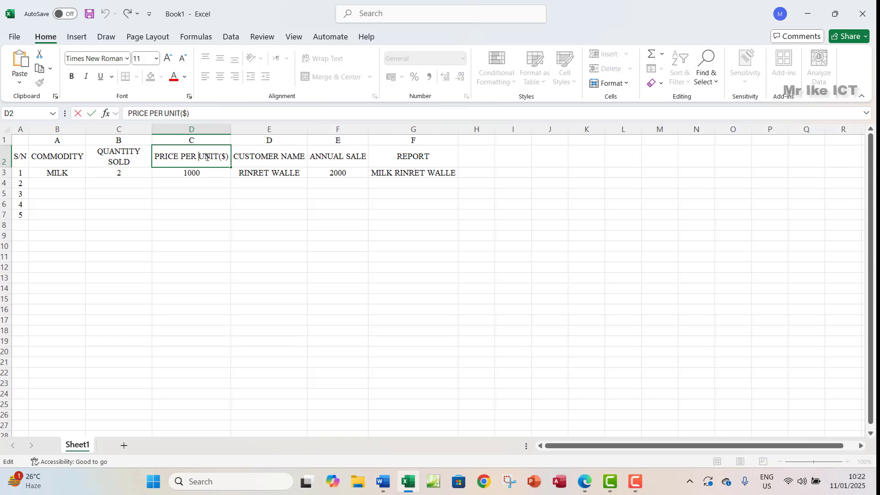
key(alt+Return)
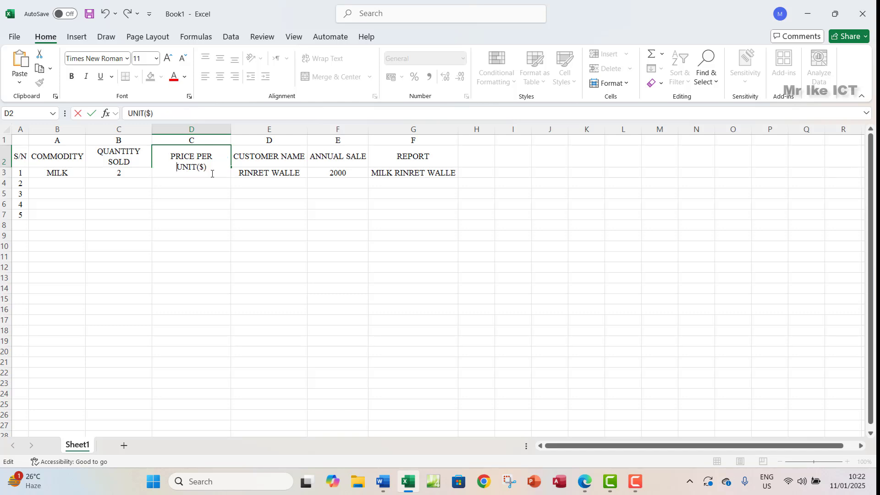
click(206, 185)
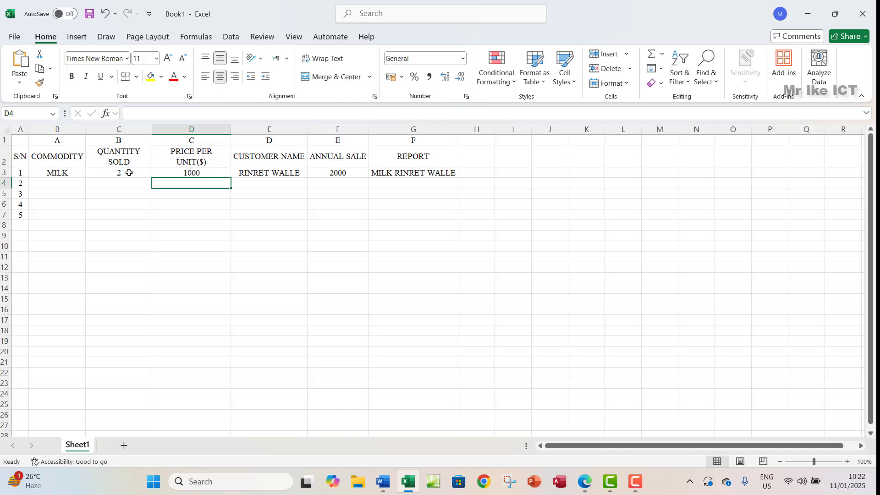
click(197, 162)
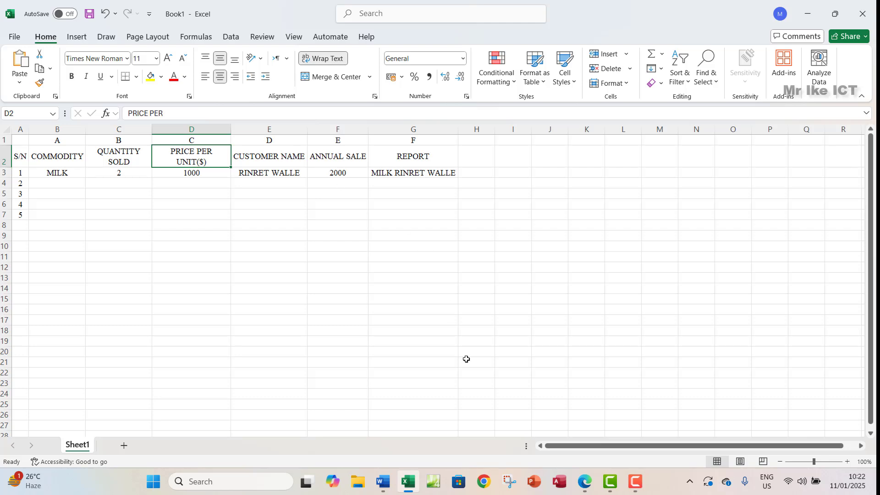
Step: Check the question PDF, then wrap the CUSTOMER NAME heading in E2 and narrow column E so it breaks onto two lines
click(591, 484)
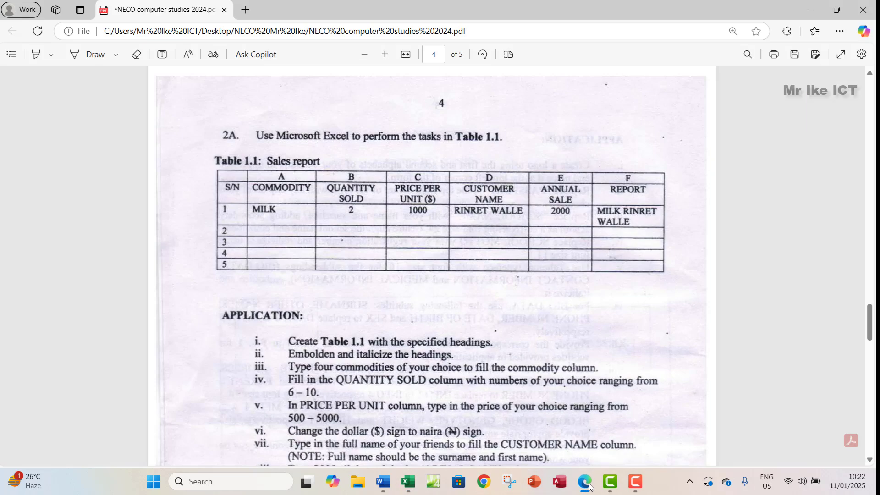
click(589, 485)
click(283, 158)
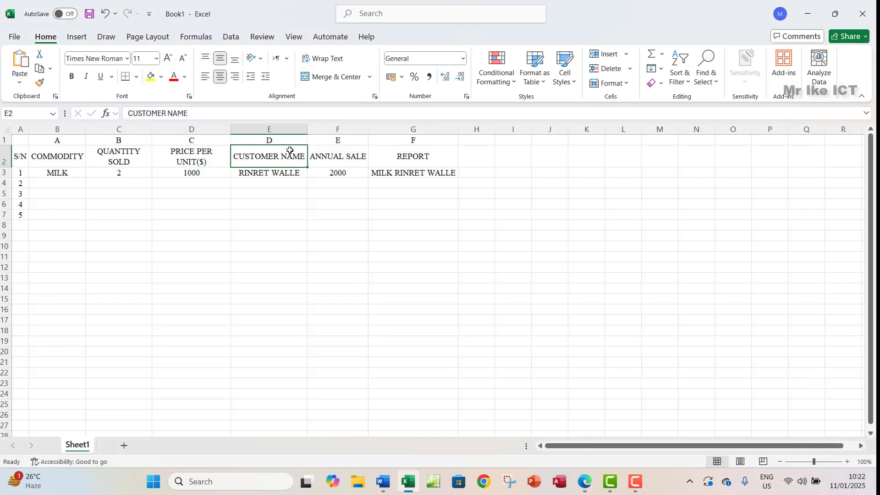
click(335, 59)
drag(307, 130, 295, 136)
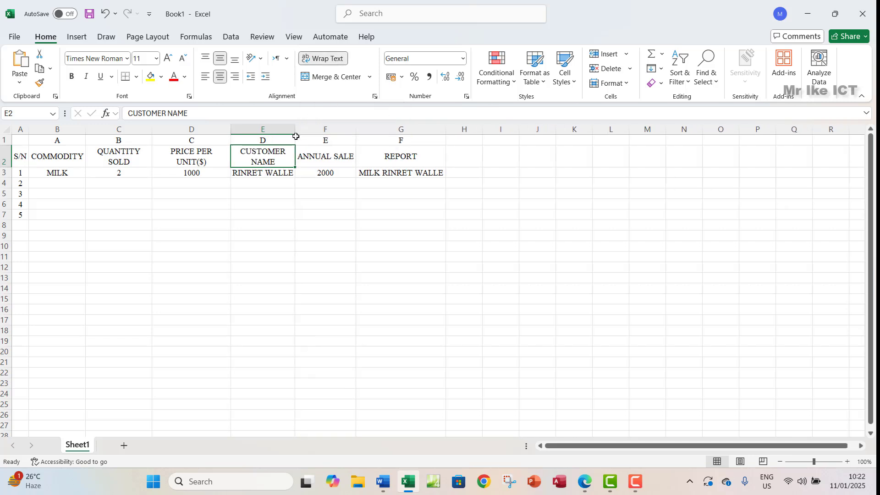
Step: Compare with the question PDF, wrap the ANNUAL SALE heading in F2 and narrow column F to split it over two lines
click(326, 160)
click(588, 487)
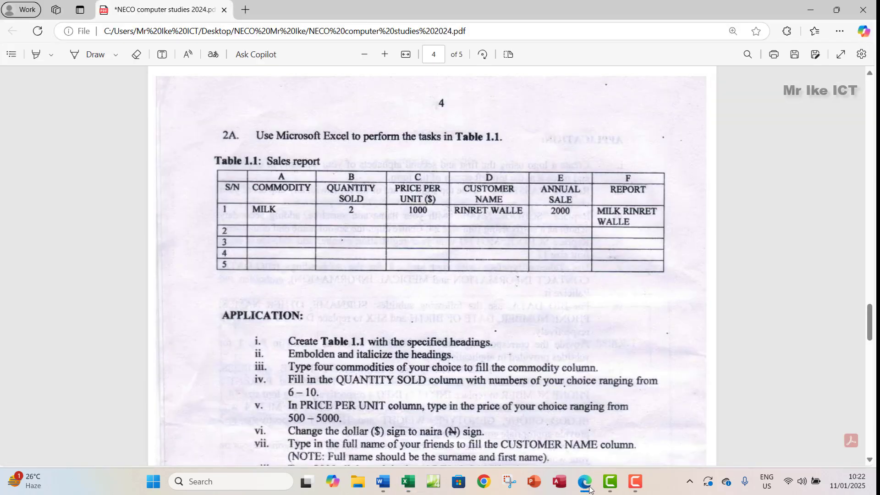
click(588, 488)
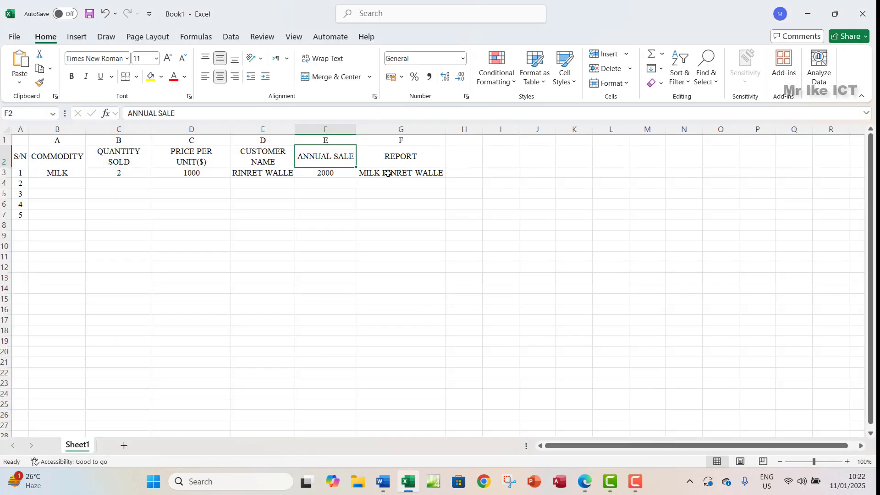
click(323, 58)
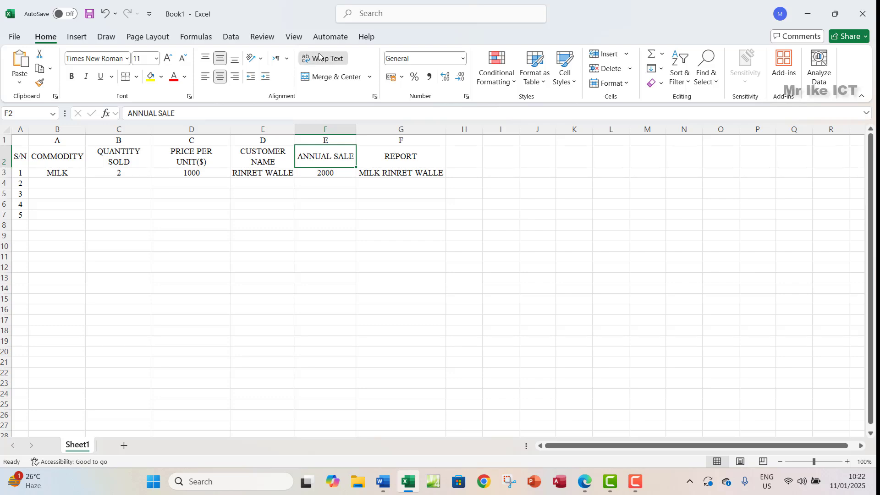
drag(352, 133, 345, 133)
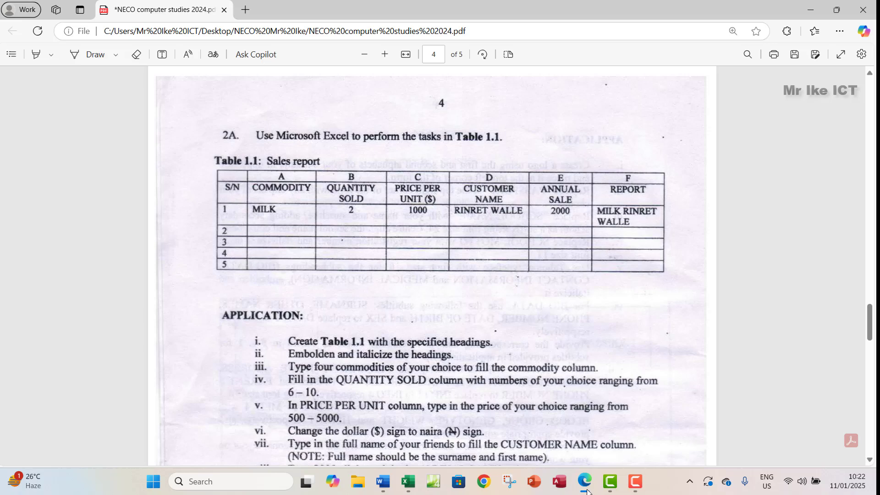
Step: Check the REPORT entry in the question PDF and wrap cell G3 onto two lines, narrowing column G and making row 3 taller
click(587, 489)
click(587, 488)
click(587, 489)
click(587, 491)
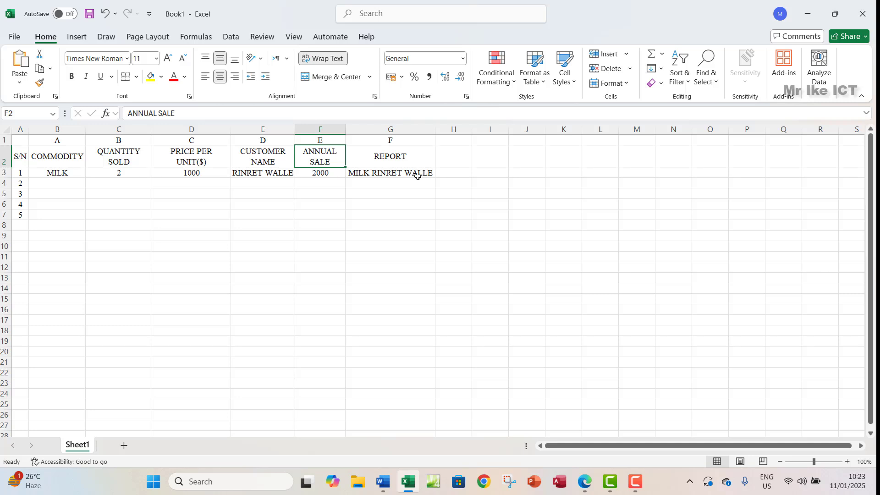
click(403, 169)
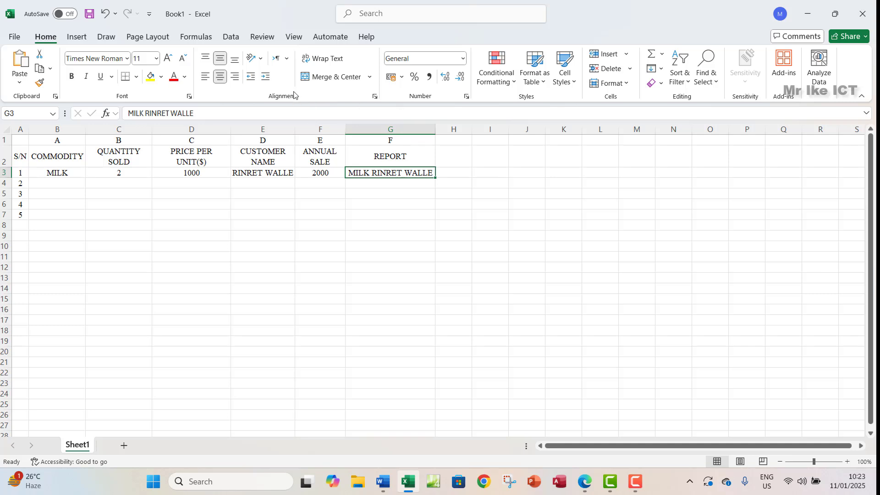
click(323, 58)
drag(436, 130, 422, 130)
drag(7, 176, 7, 187)
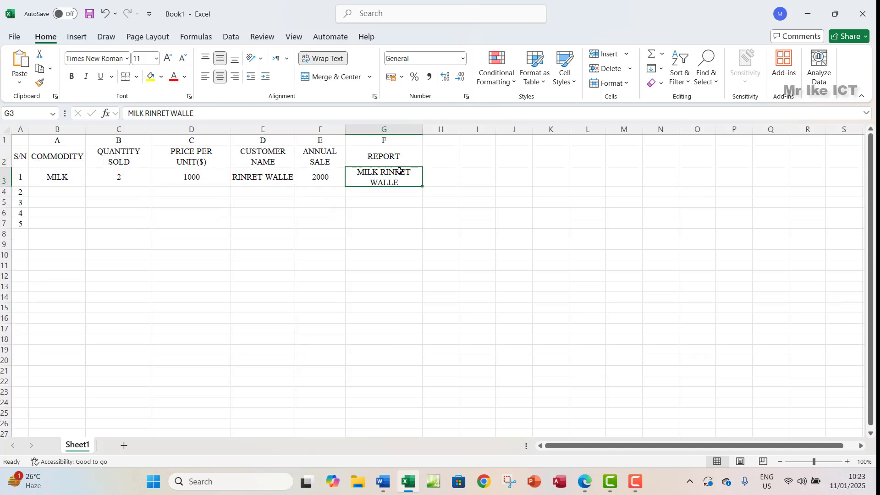
Step: Left-align the text entries in G3, B3 and E3 to match the question PDF, and widen column E
click(204, 78)
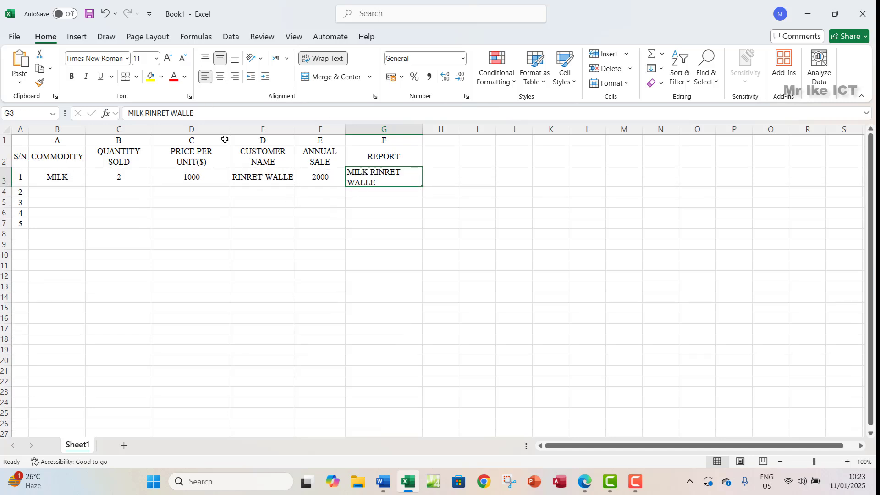
click(585, 484)
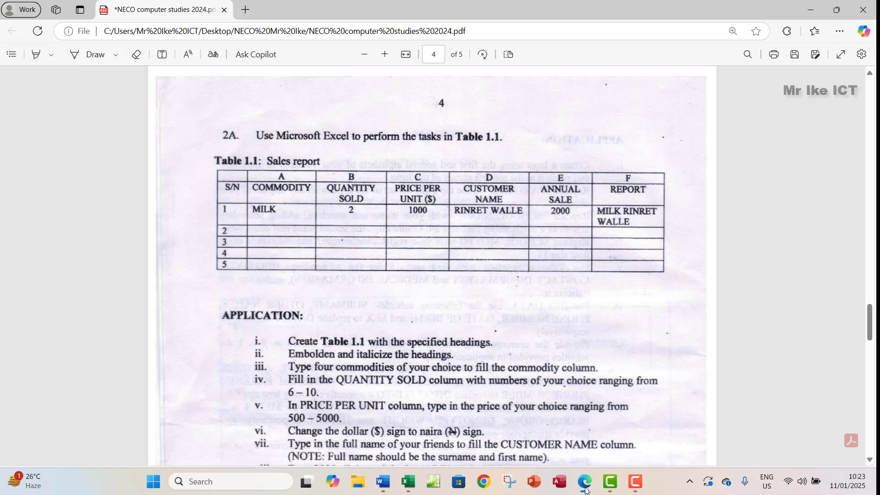
click(585, 489)
click(68, 182)
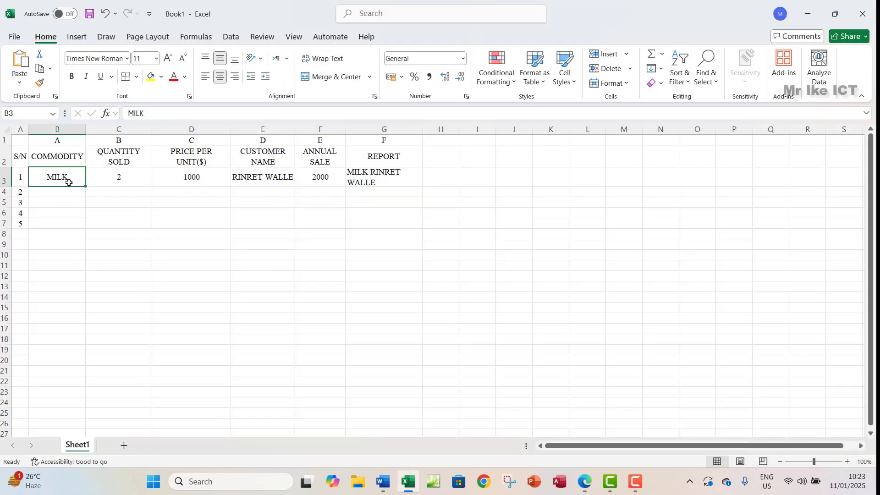
ctrl+click(263, 178)
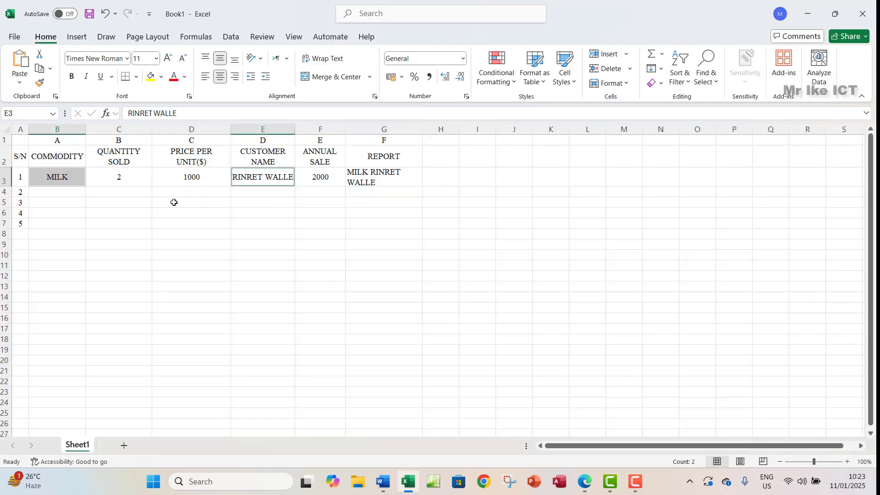
click(204, 77)
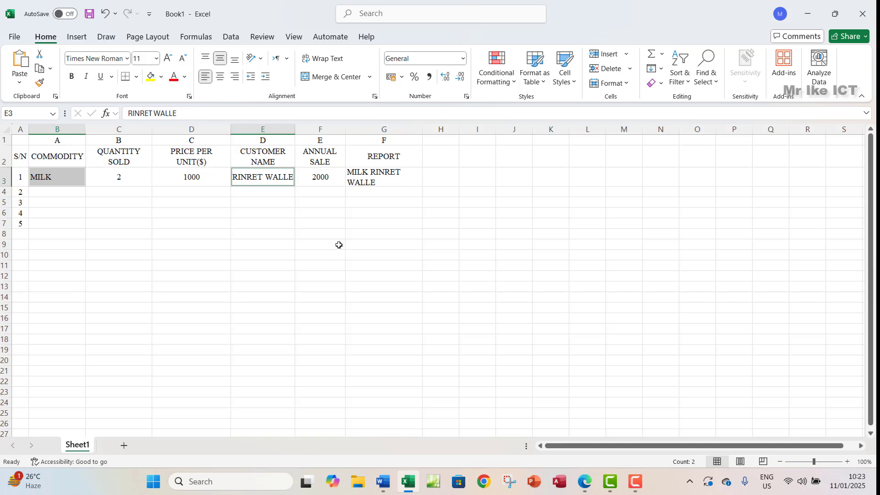
drag(295, 131, 309, 130)
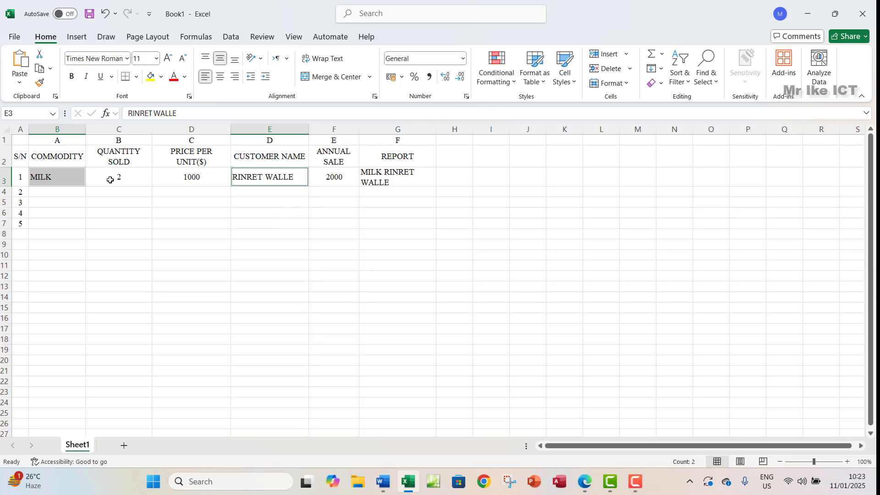
click(263, 201)
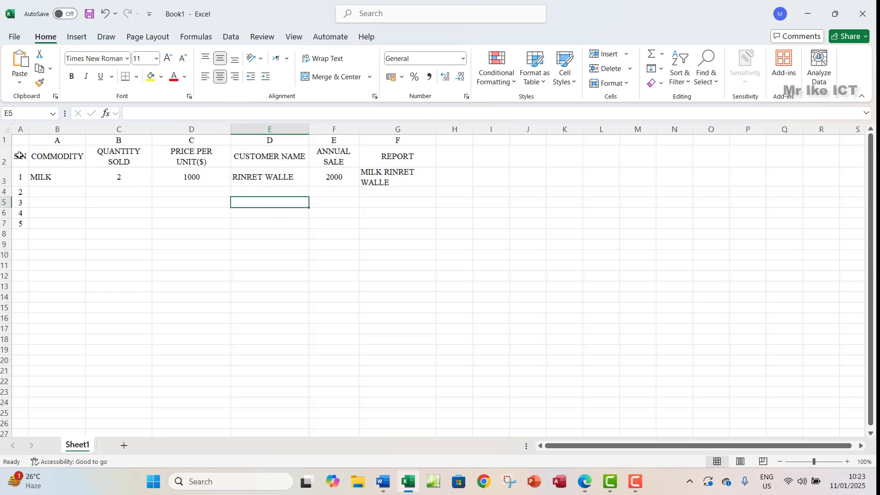
Step: Apply all borders to the whole sales table, A1:G7
drag(16, 143, 393, 222)
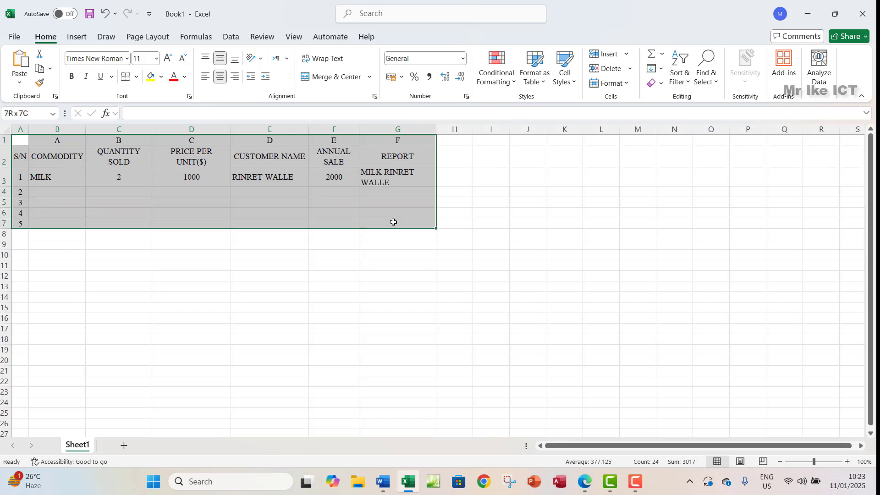
click(136, 76)
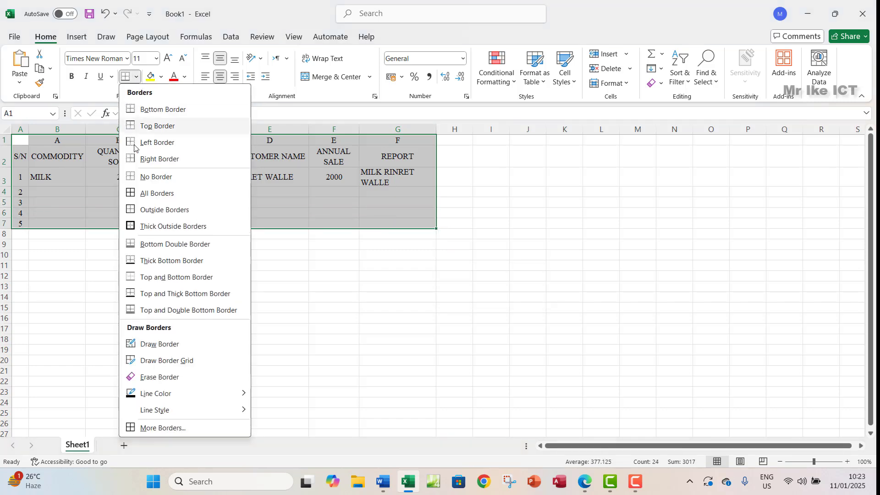
click(152, 194)
click(334, 214)
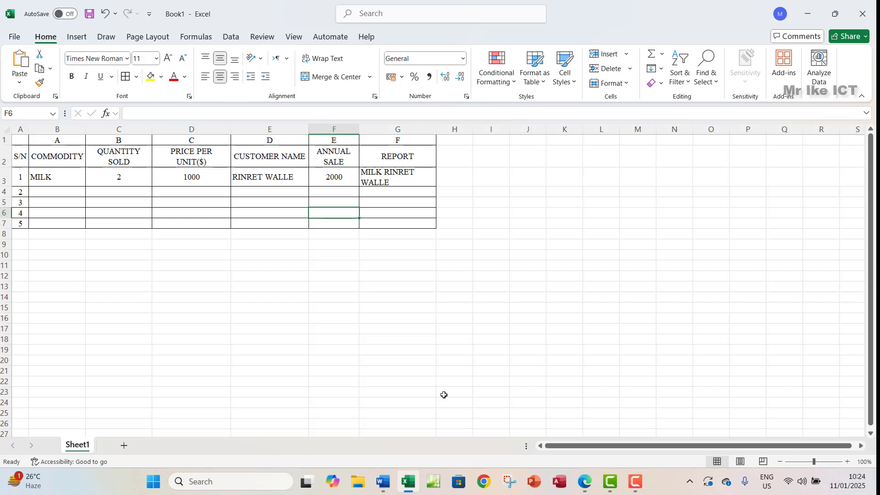
Step: Switch to the question PDF in the browser and highlight instruction i, about creating Table 1.1, in green
click(586, 486)
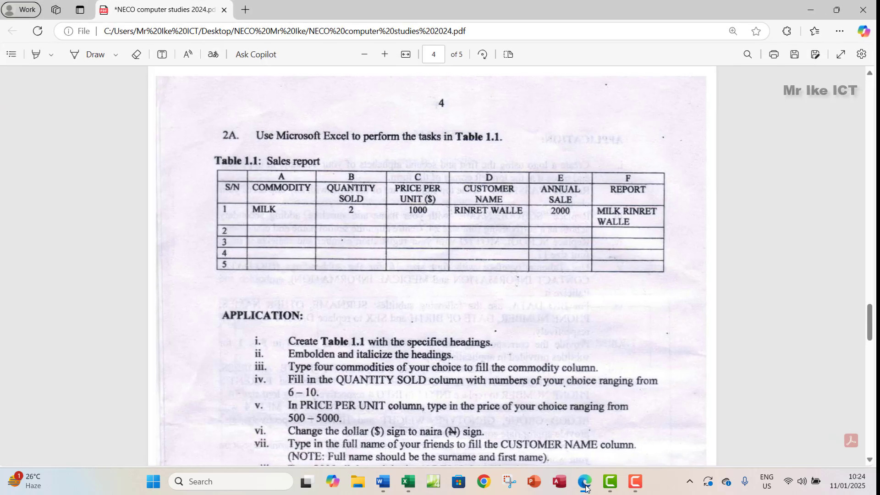
click(585, 485)
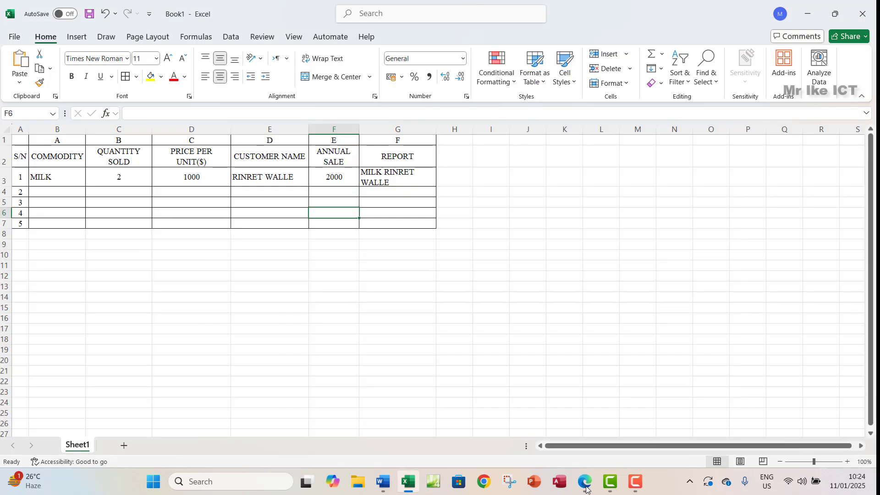
click(586, 487)
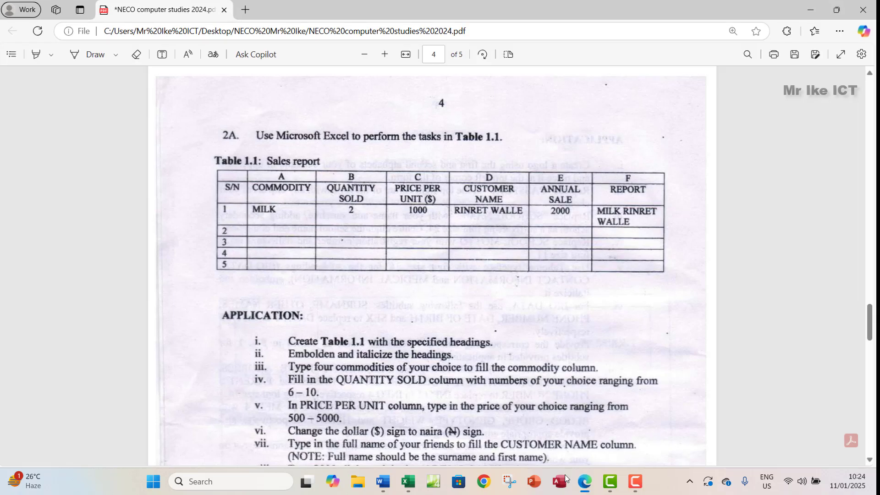
scroll(432, 322, down, 3)
scroll(347, 262, up, 3)
click(51, 55)
click(84, 98)
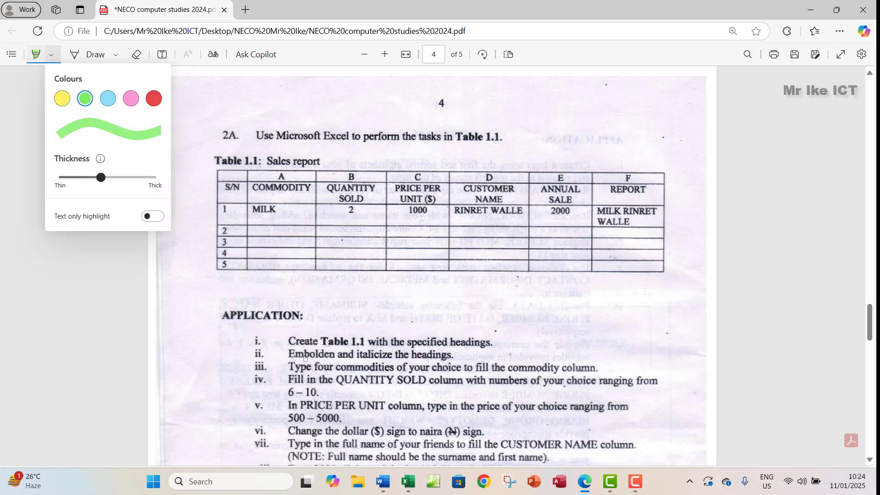
drag(287, 339, 493, 343)
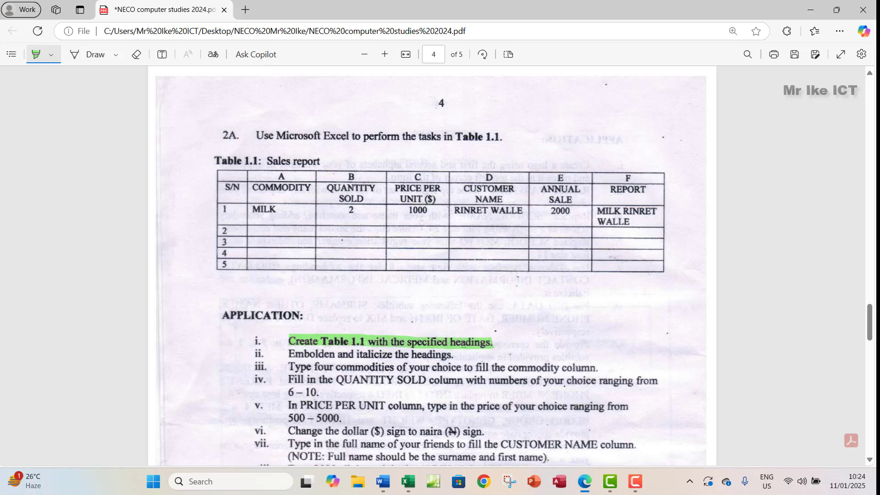
Step: Check instruction ii in the question PDF, then make the headings in A2:G2 of the Excel table bold and italic
scroll(260, 265, down, 3)
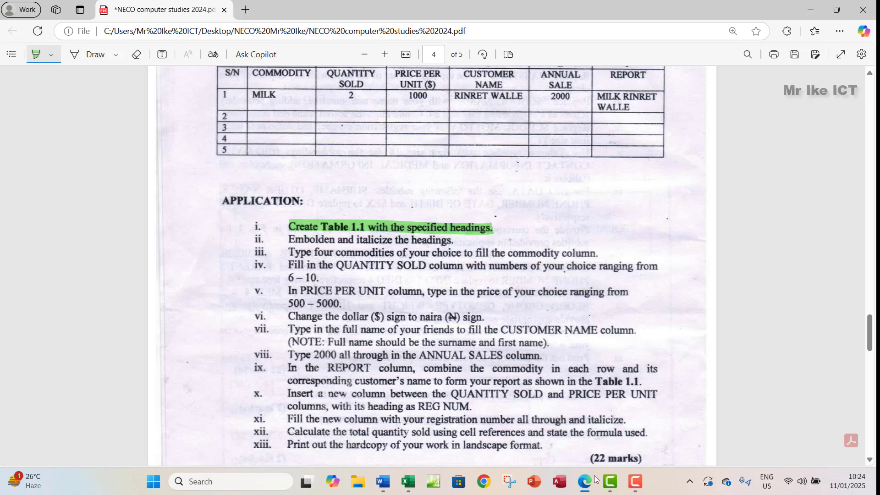
click(407, 481)
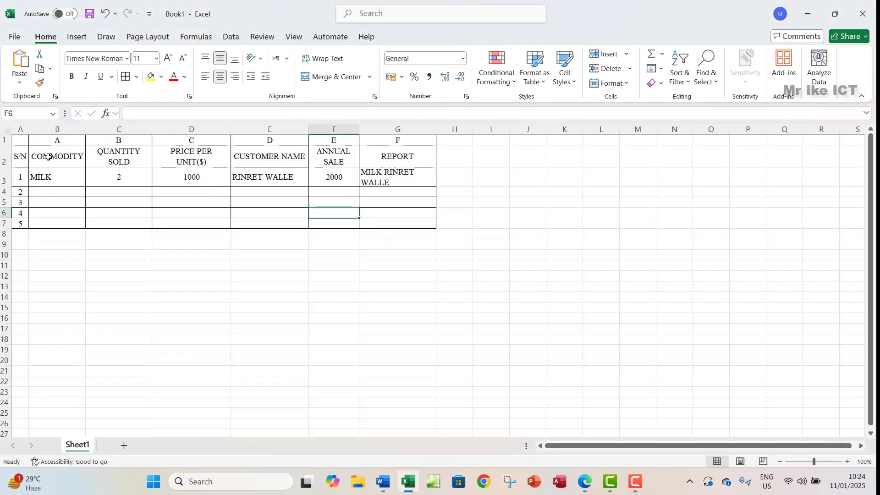
click(20, 155)
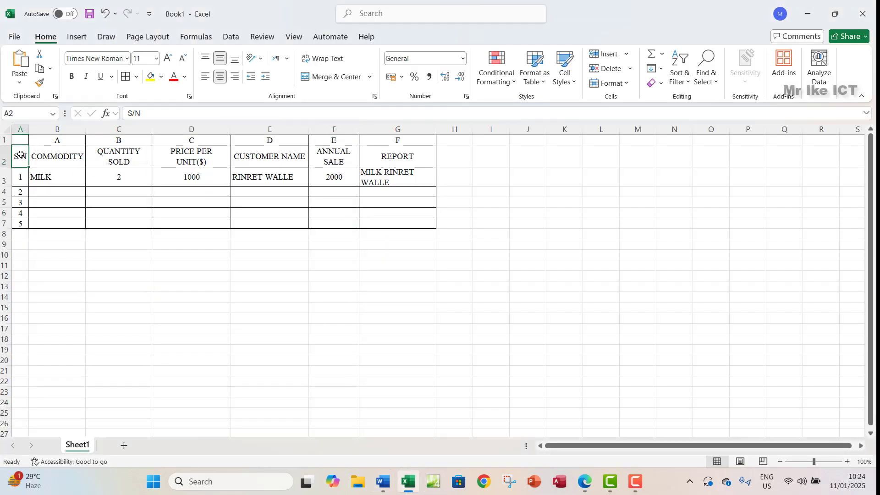
drag(20, 155, 417, 159)
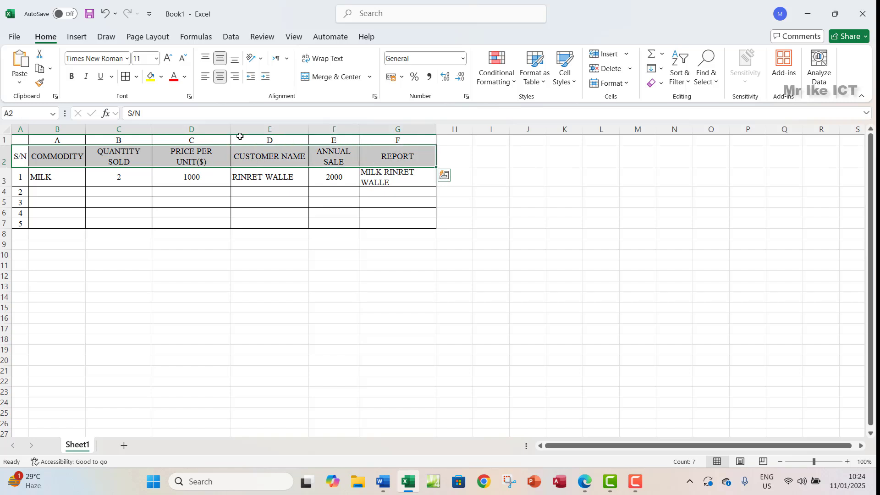
click(71, 76)
click(86, 76)
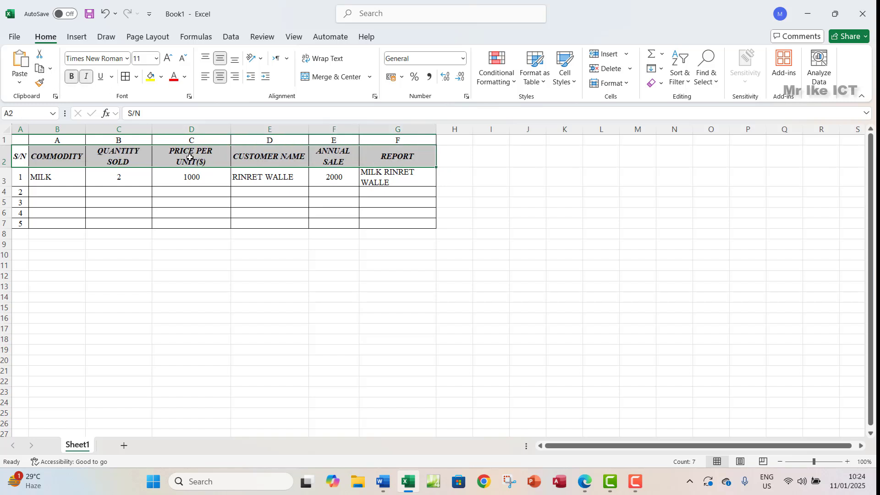
Step: Return to the question PDF and highlight instructions ii and iii, on formatting the headings and filling in commodities, in green
click(581, 485)
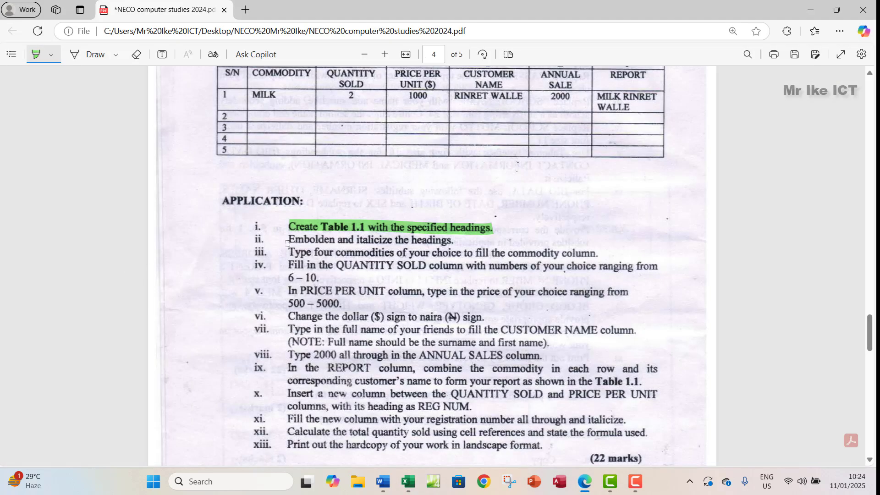
drag(288, 239, 458, 240)
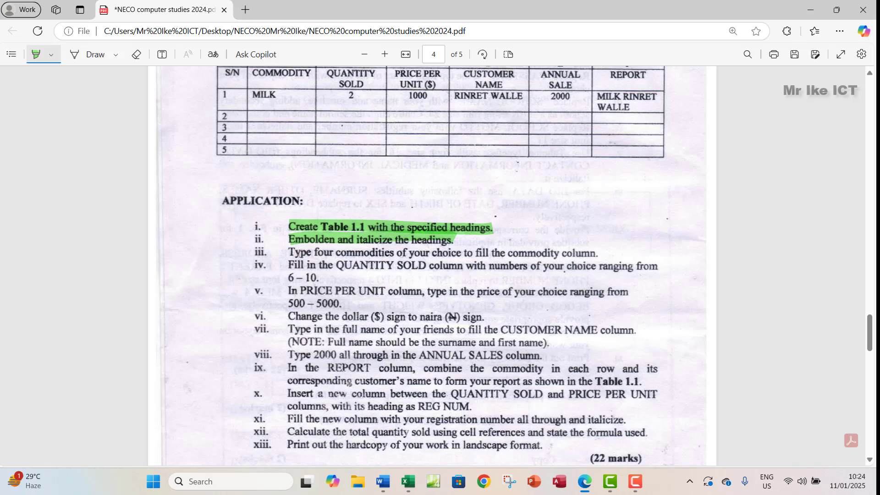
drag(299, 253, 579, 254)
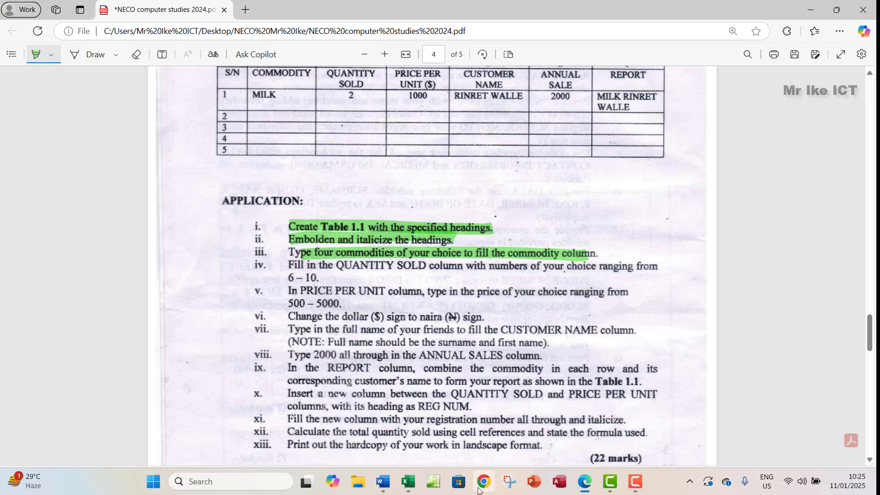
Step: Switch back to the Excel workbook and enter the commodities MILO, SUGAR and COFFEE in B4:B6
click(408, 481)
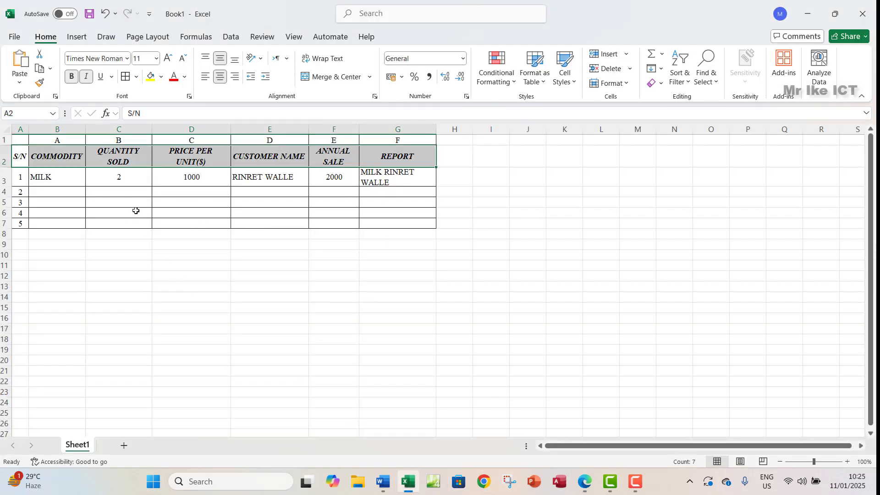
click(41, 188)
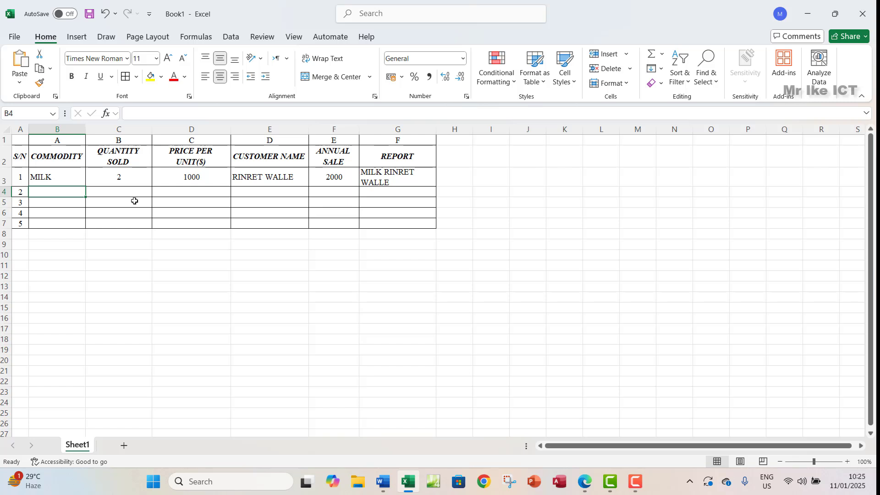
text(MILK)
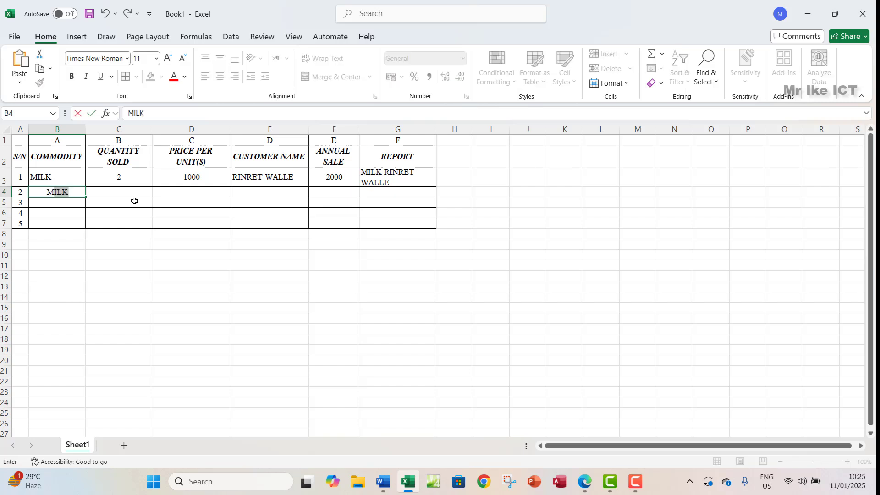
key(BackSpace)
key(BackSpace)
text(ILO)
key(Return)
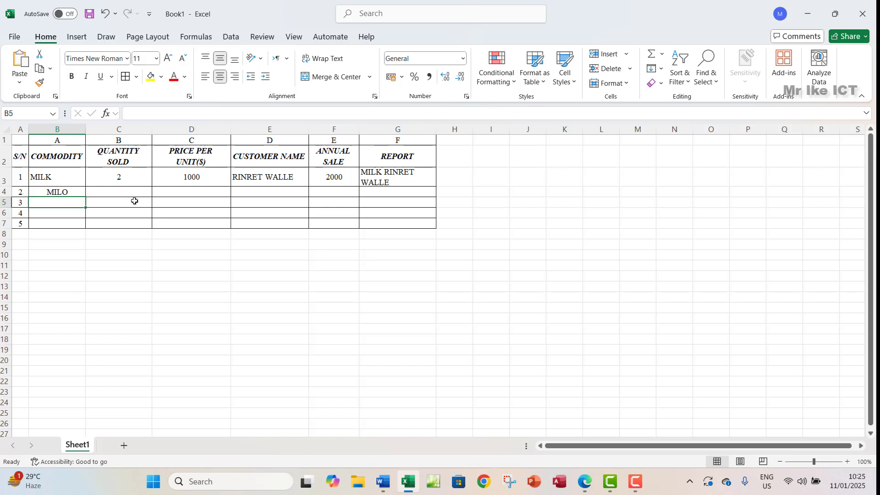
text(SUGAR)
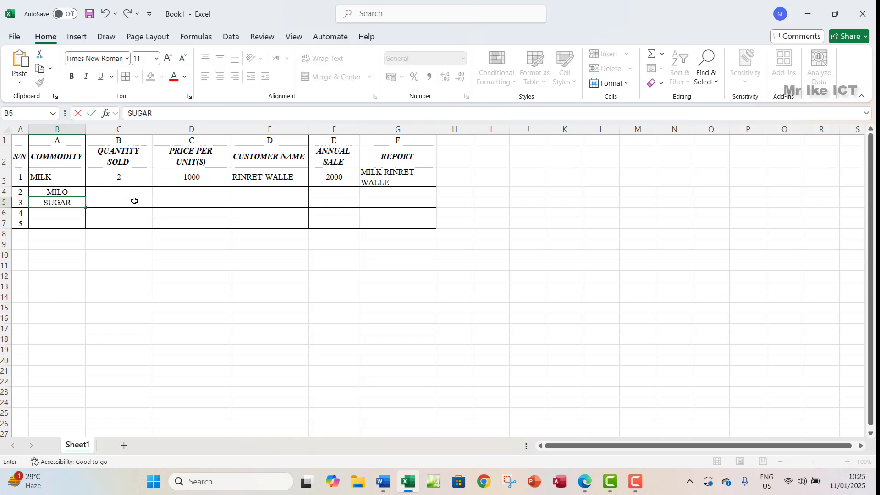
key(Return)
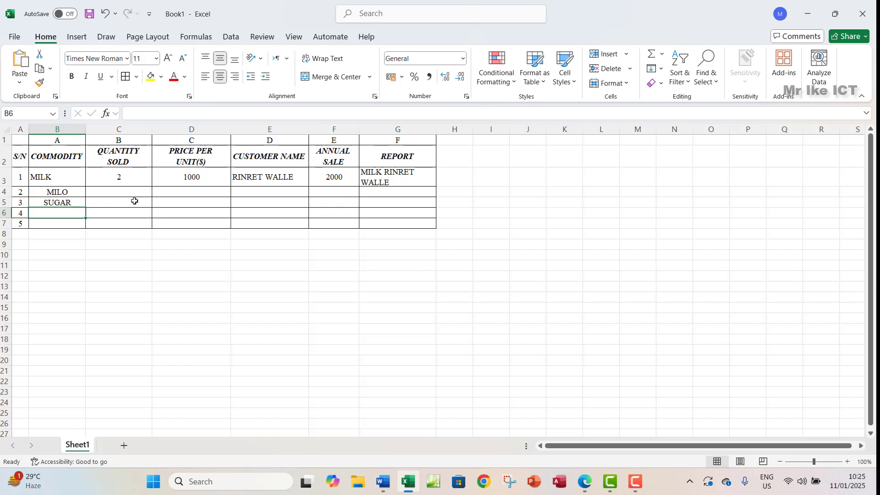
text(COFFEE)
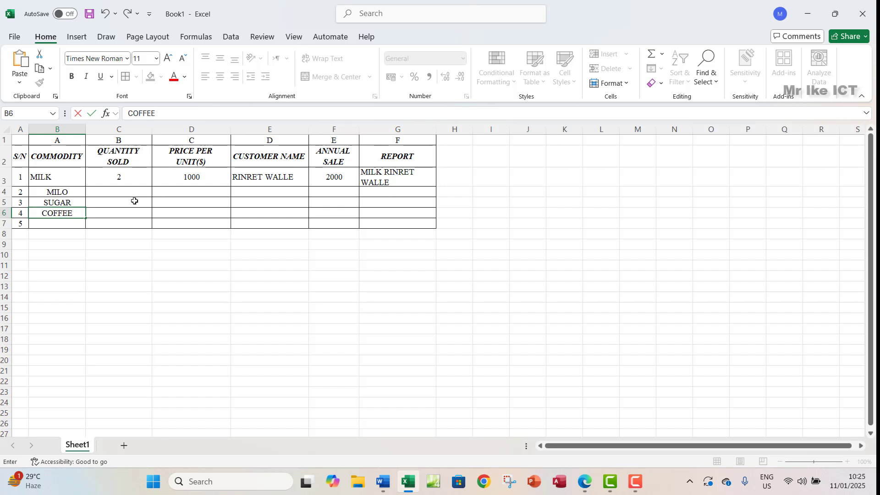
key(Return)
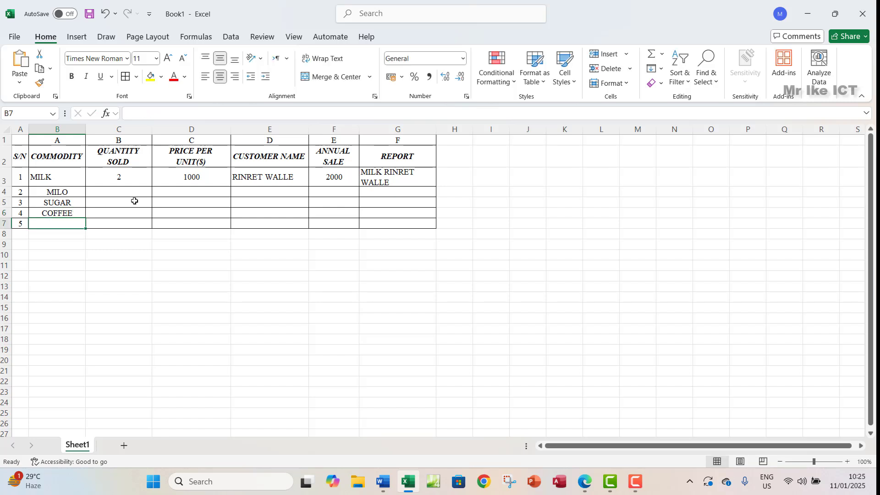
Step: Enter SPOON as the fifth commodity in B7
text(AO)
key(BackSpace)
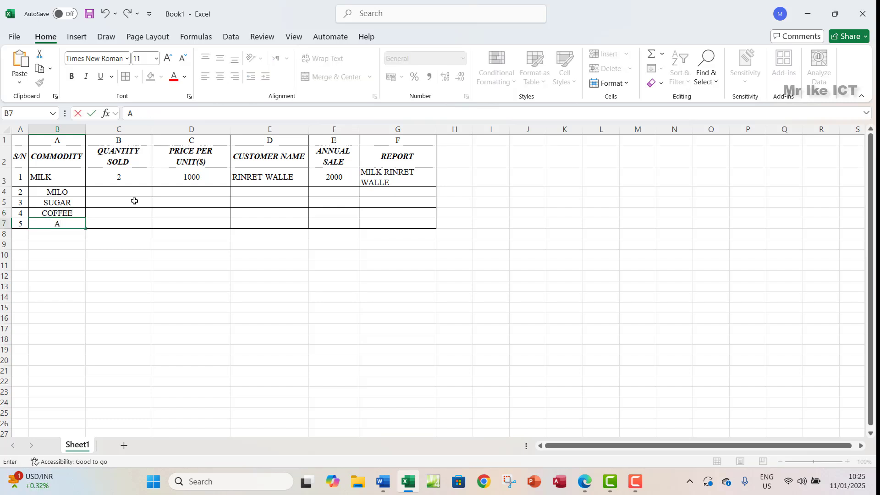
text(UT)
key(BackSpace)
key(BackSpace)
text(OT)
key(BackSpace)
key(BackSpace)
key(BackSpace)
text(SPOON)
Step: Check the quantity range in the question PDF, then enter the quantities 6, 7, 8 and 9 in C4:C7
click(129, 195)
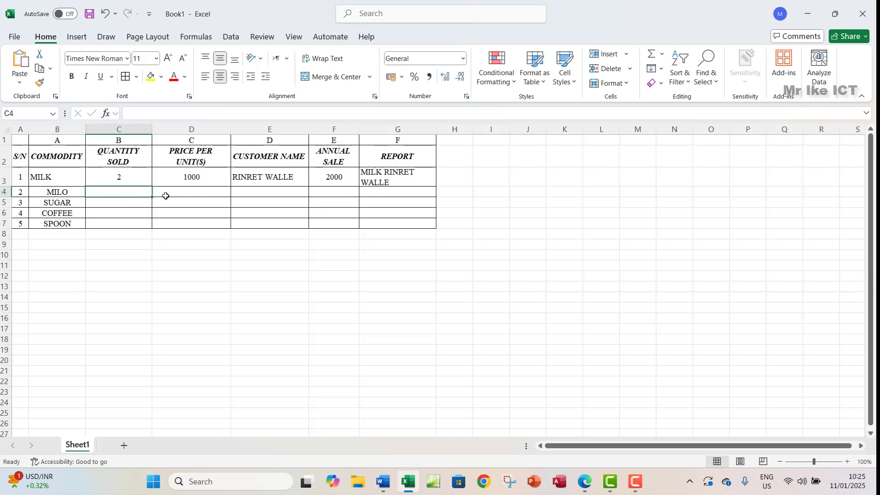
click(583, 489)
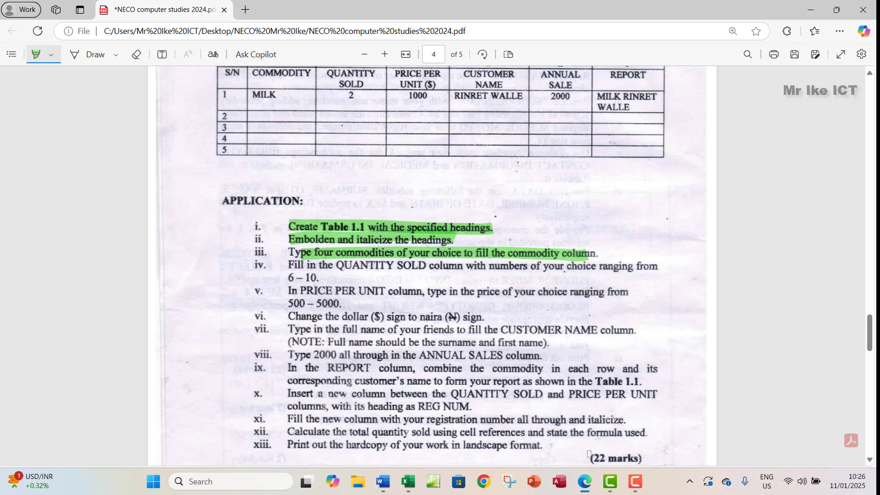
click(406, 485)
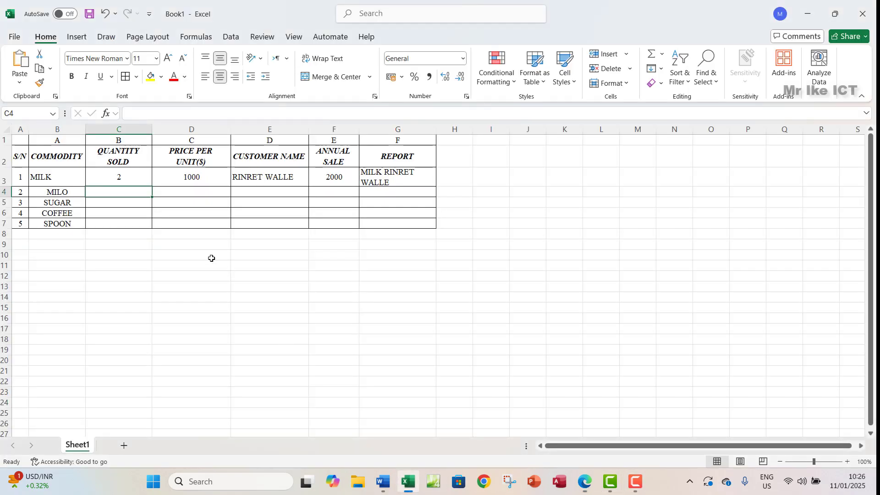
text(6)
click(113, 204)
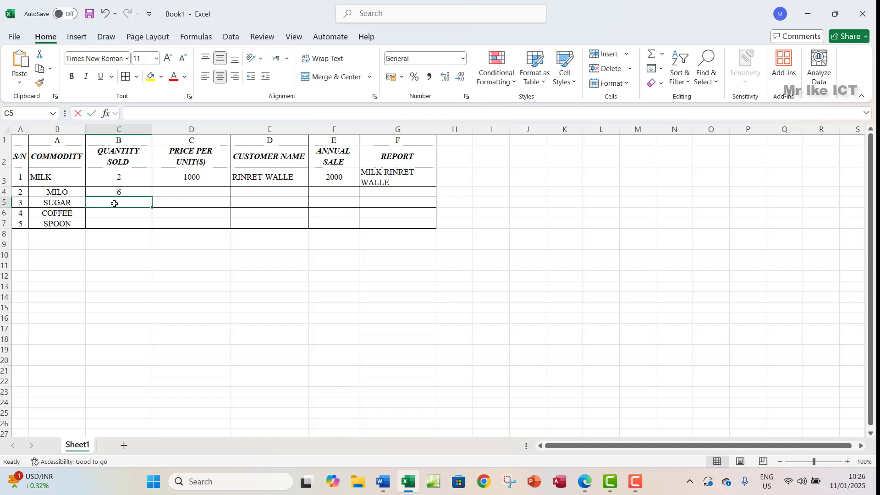
text(7)
click(113, 213)
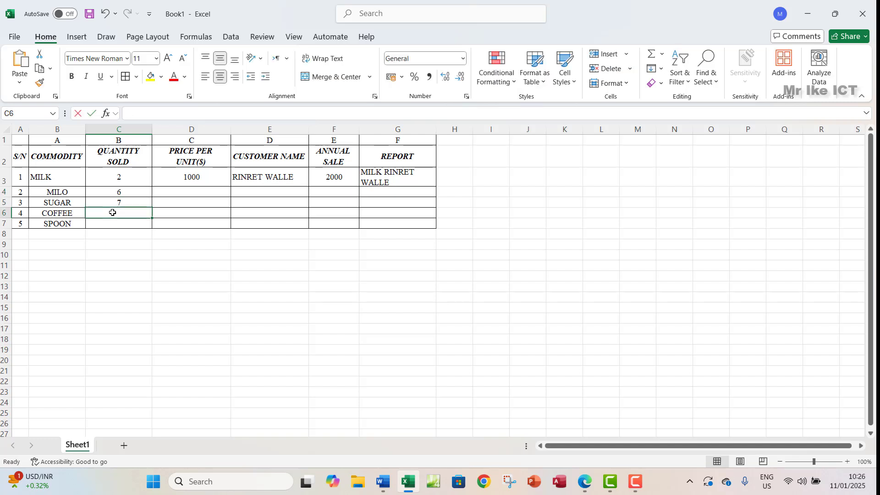
text(8)
click(114, 223)
text(9)
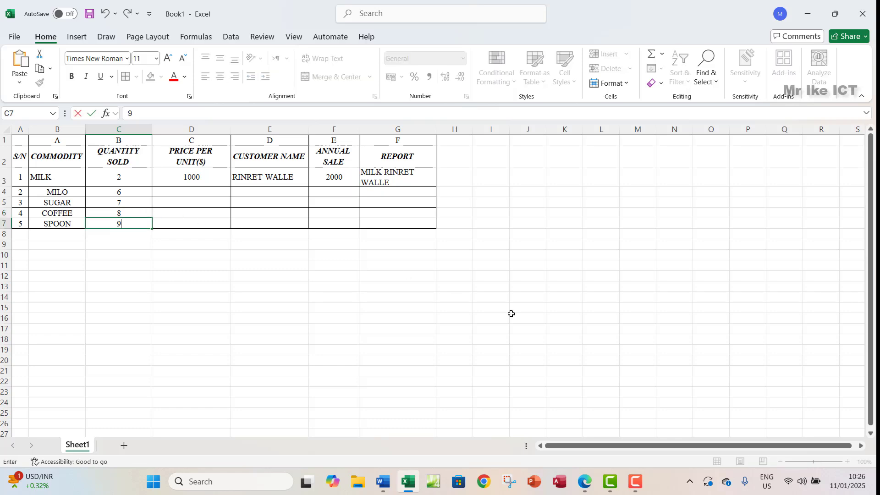
Step: Go back to the question PDF and highlight the first line of instruction iv, about the QUANTITY SOLD column, in green
click(584, 482)
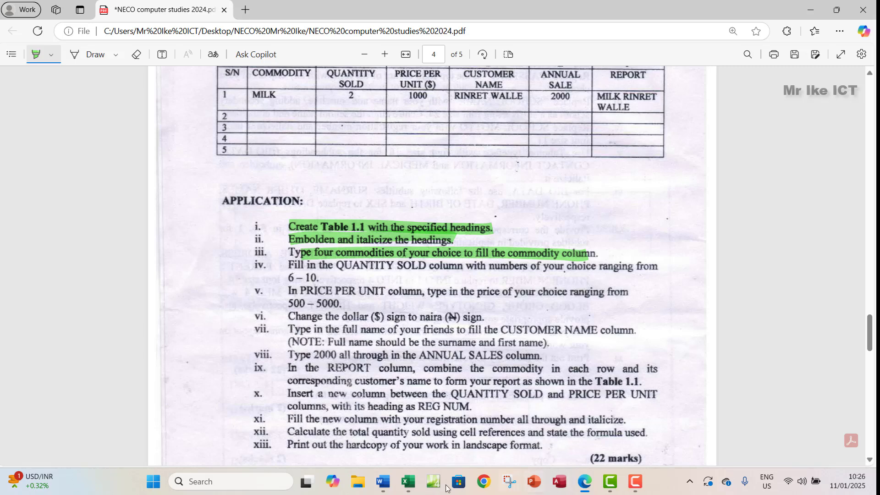
click(409, 482)
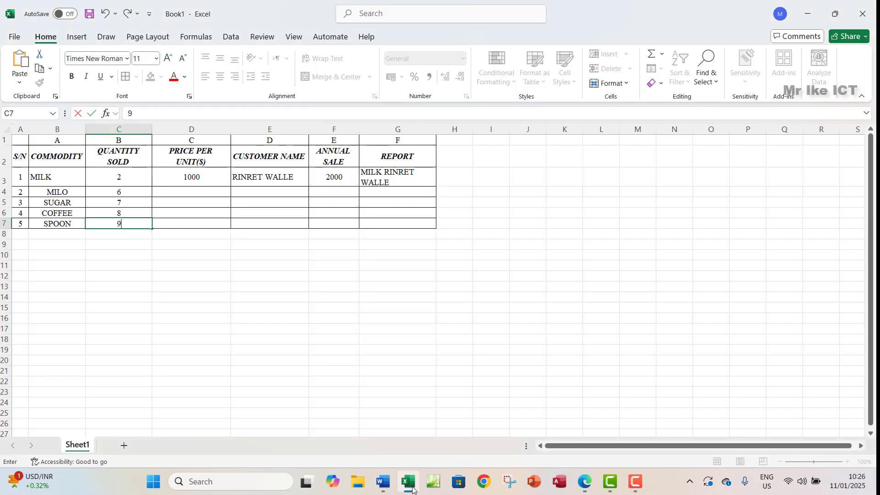
click(408, 482)
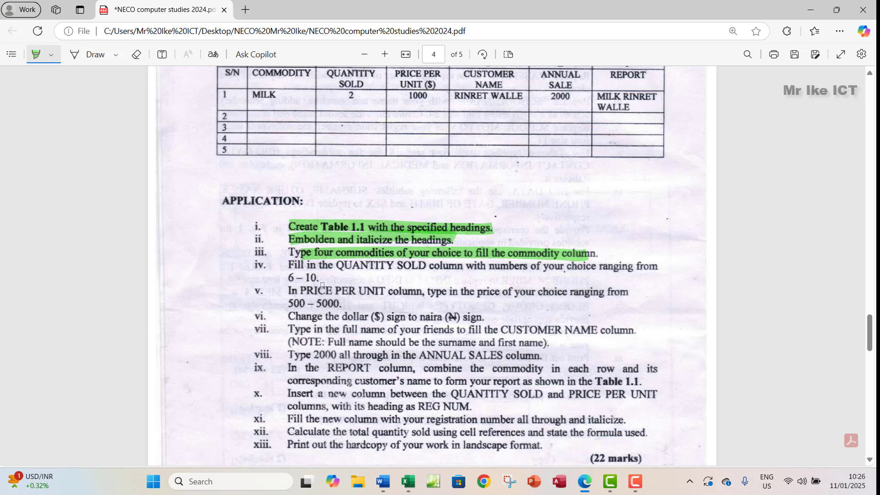
drag(293, 267, 655, 268)
scroll(611, 297, down, 3)
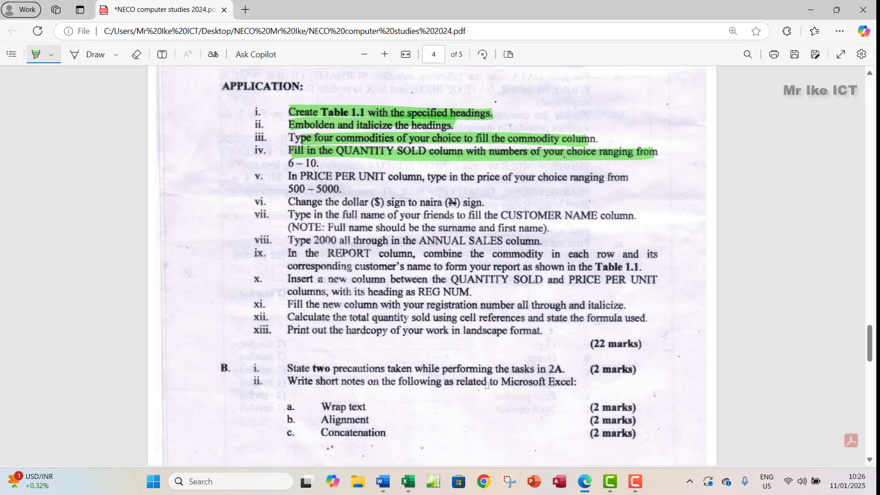
Step: Switch back to the Excel workbook and enter the unit prices 500, 1000, 1500 and 2000 in D4:D7
click(408, 482)
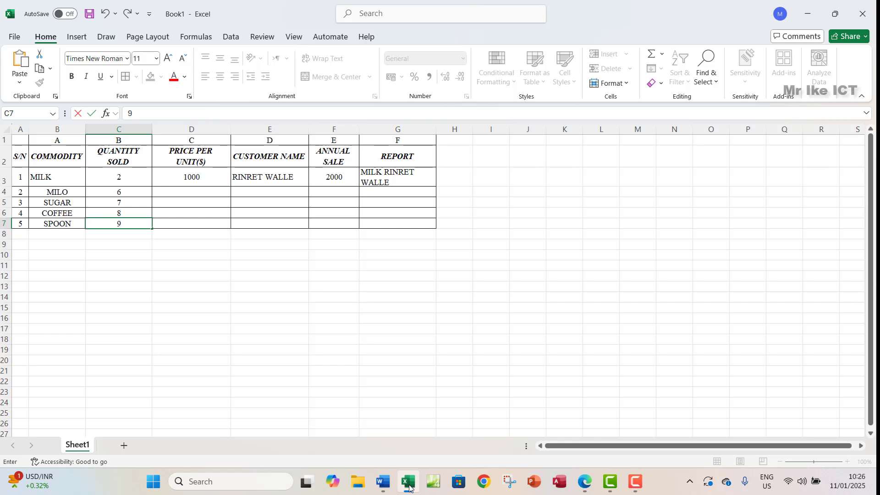
click(408, 482)
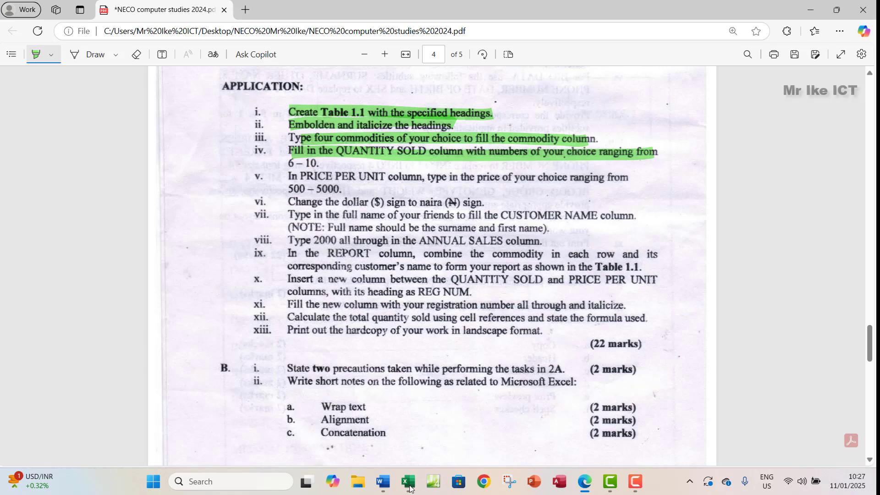
click(407, 481)
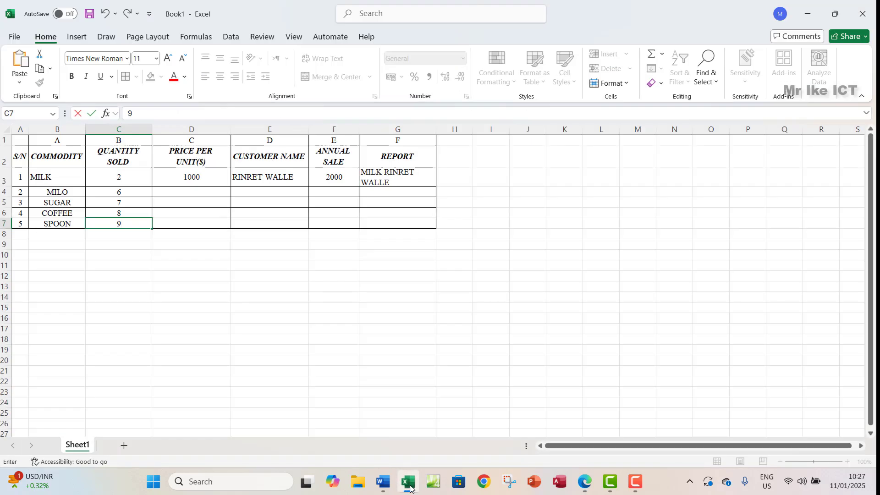
click(188, 192)
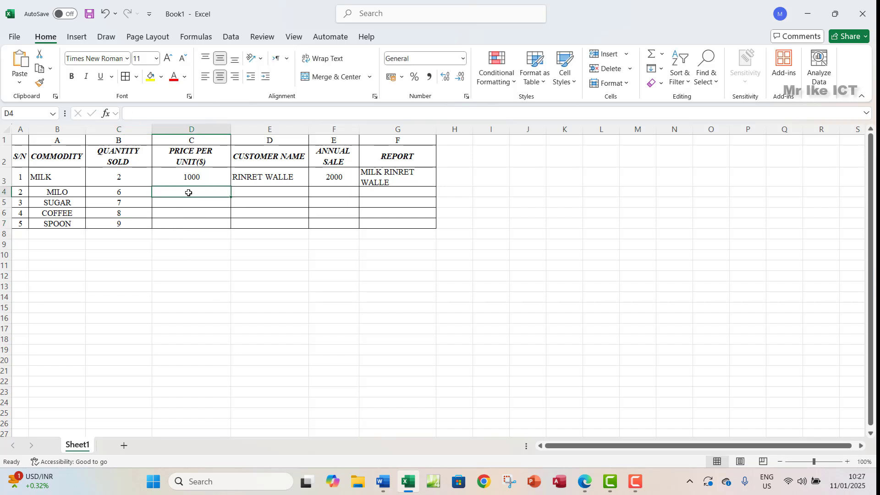
text(5000)
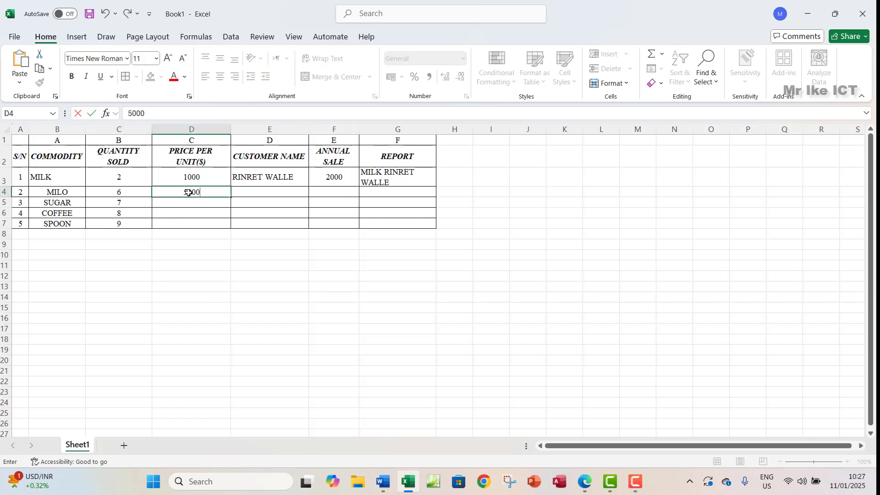
key(BackSpace)
click(189, 202)
text(1000)
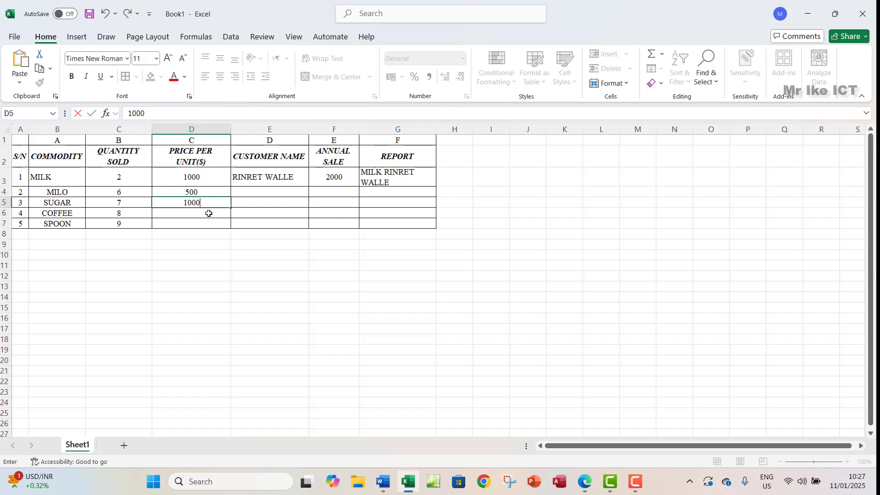
click(208, 213)
text(1)
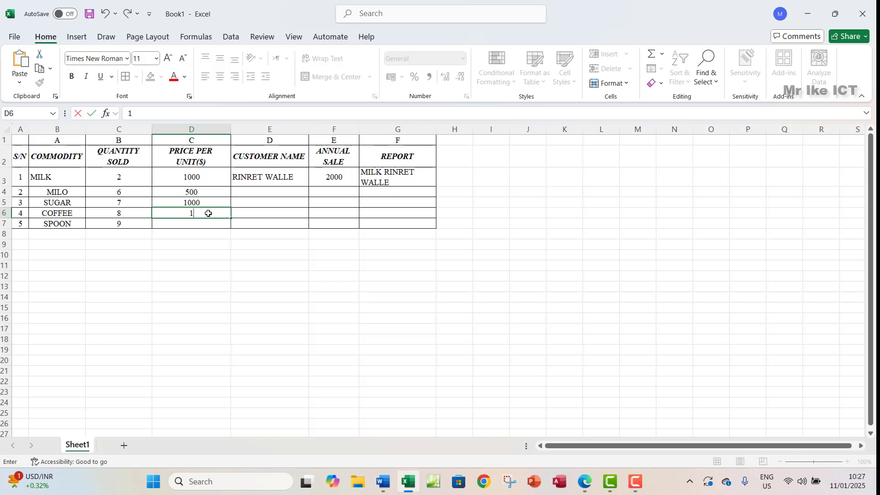
text(500)
click(203, 226)
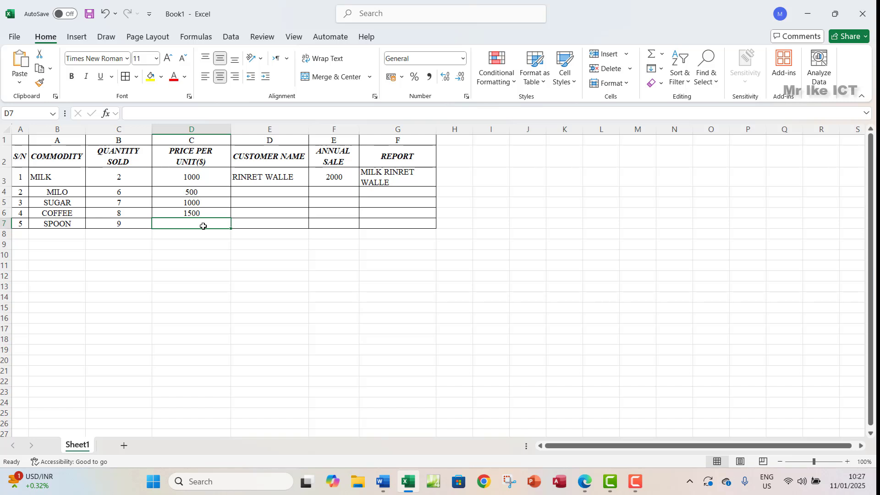
text(2000)
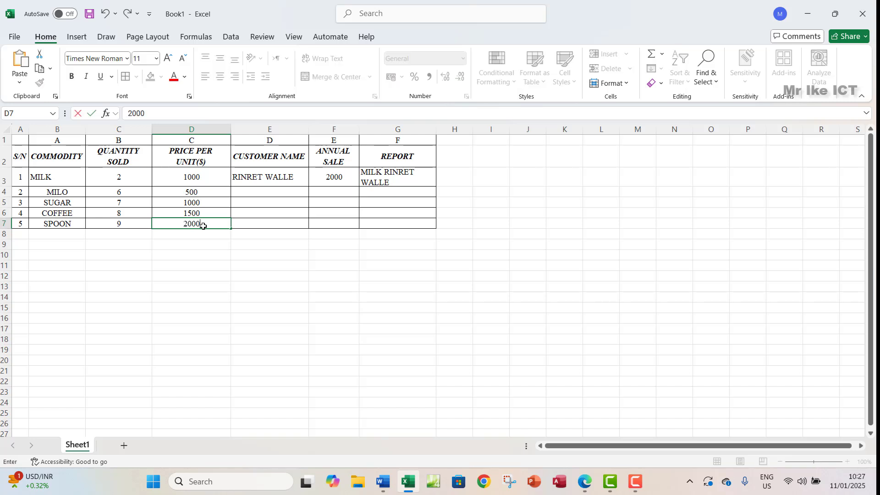
click(209, 235)
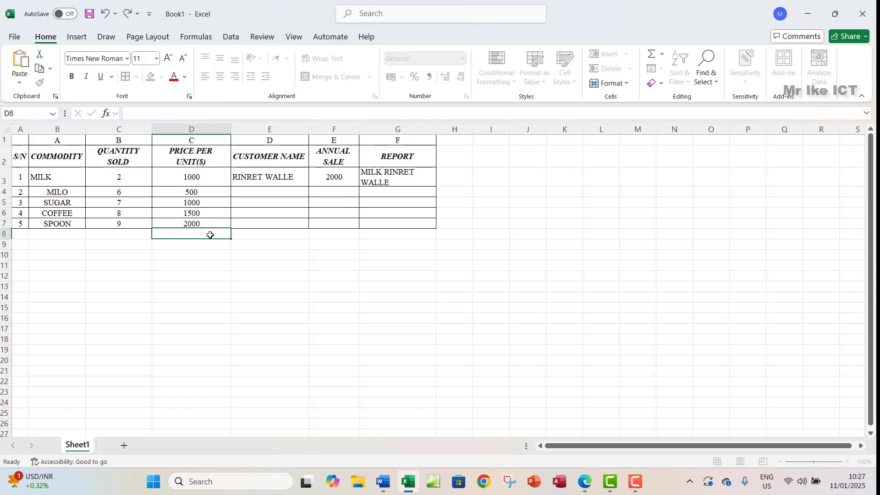
click(208, 223)
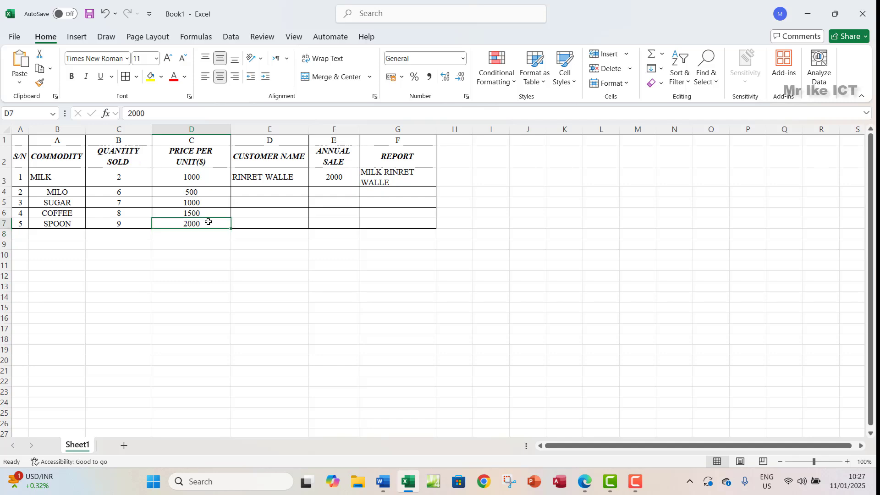
Step: Return to the question PDF and highlight both lines of instruction v, about the PRICE PER UNIT column, in green
click(582, 488)
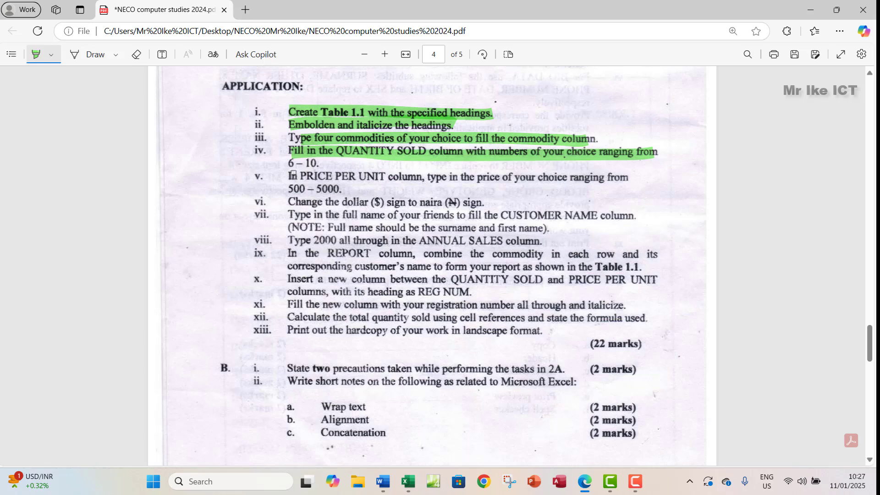
drag(292, 175, 620, 181)
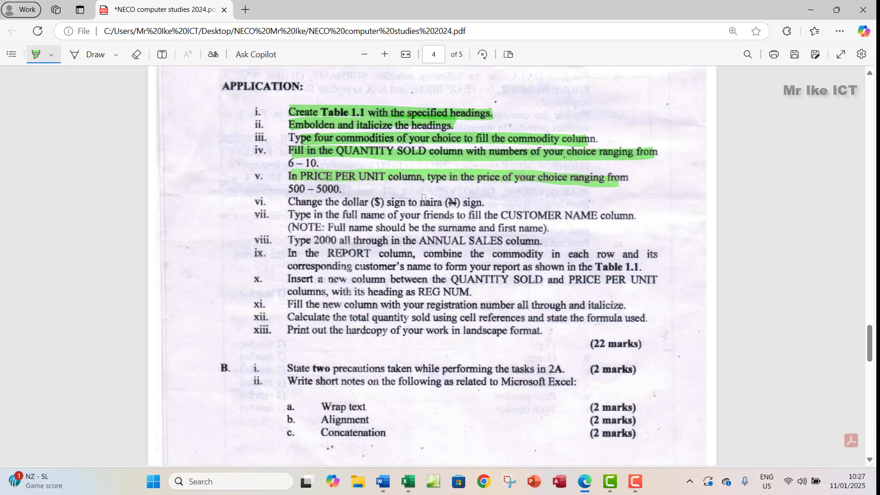
drag(289, 190, 340, 189)
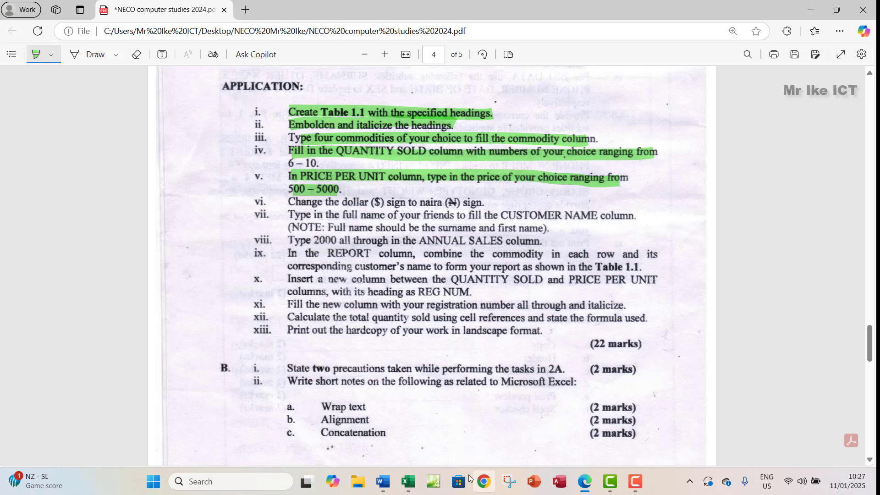
Step: Switch to the Excel workbook and delete the dollar sign between the parentheses in the PRICE PER UNIT heading in D2
click(408, 481)
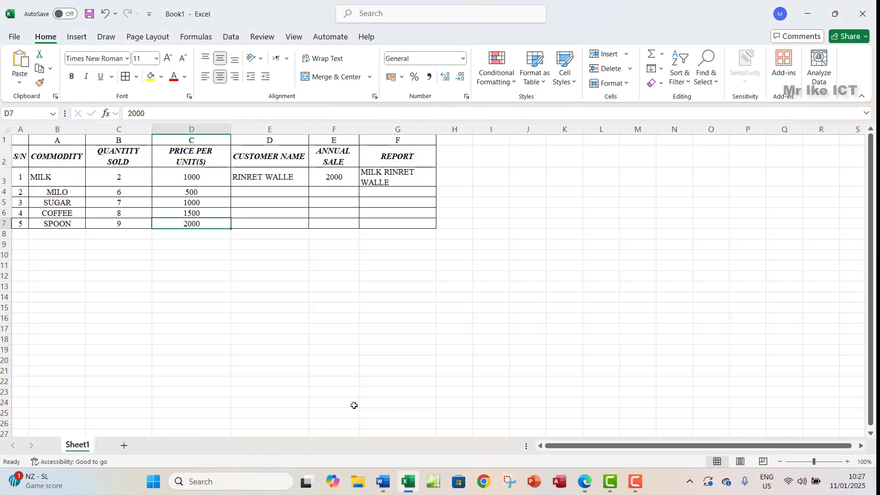
click(202, 163)
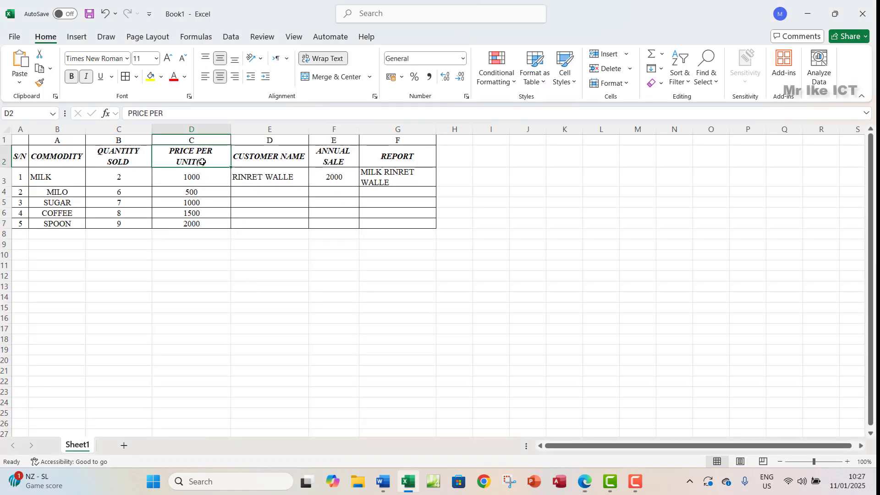
double_click(204, 161)
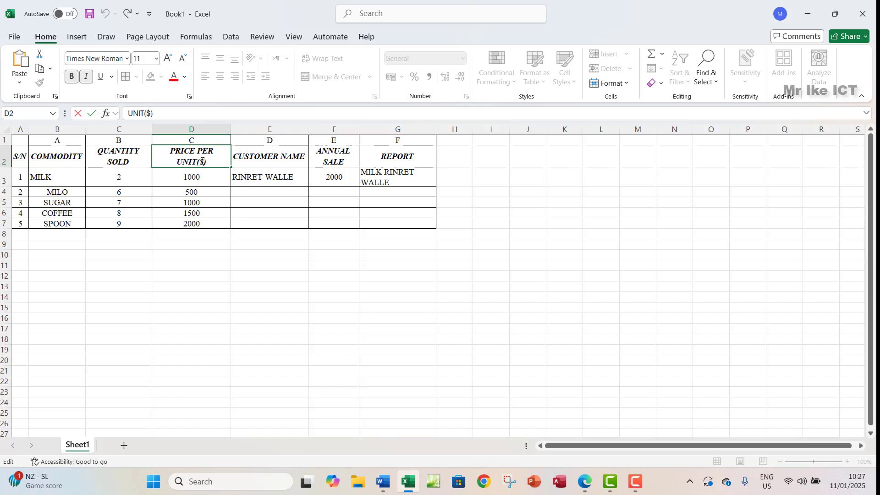
drag(202, 161, 201, 161)
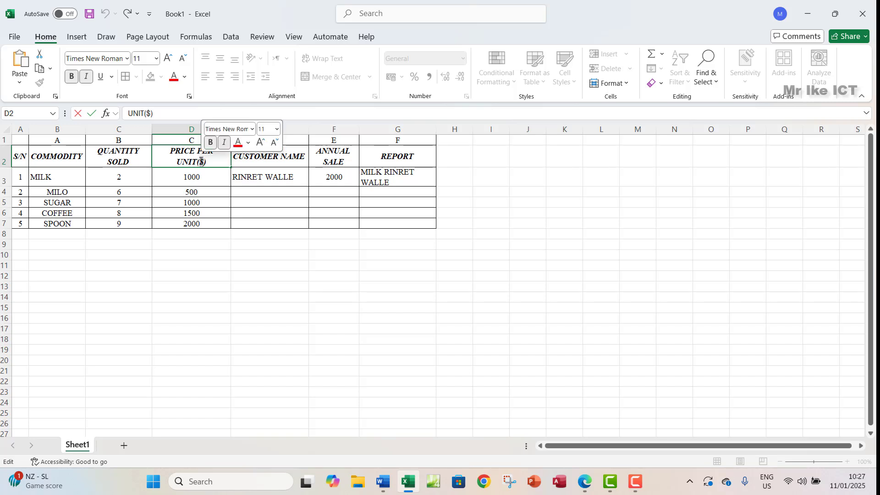
key(BackSpace)
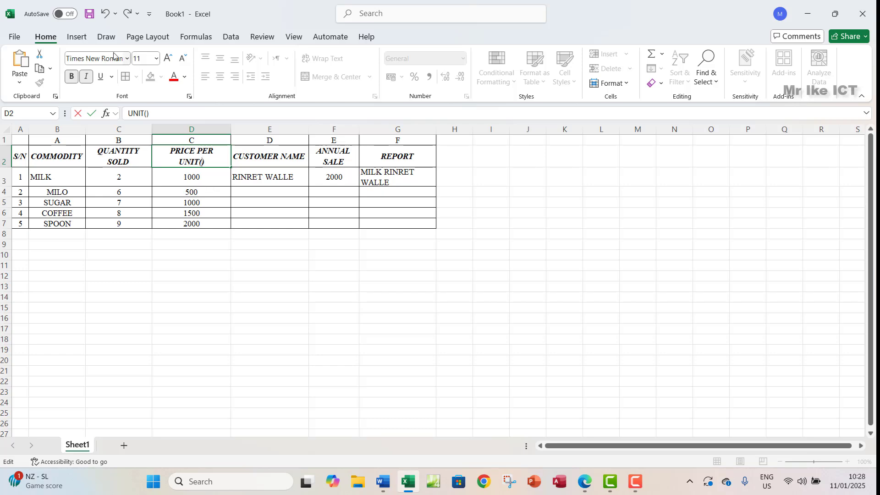
Step: Open the Symbol dialog for the D2 heading and show the Currency Symbols subset
click(79, 40)
click(774, 68)
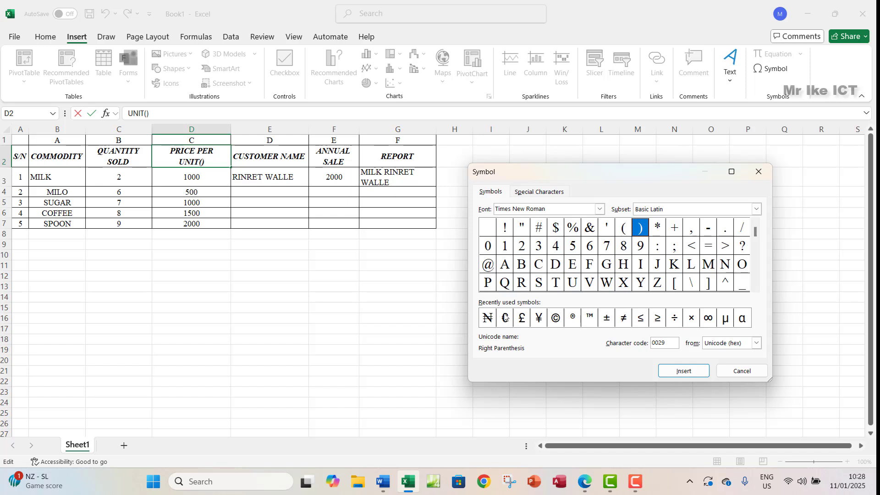
click(713, 213)
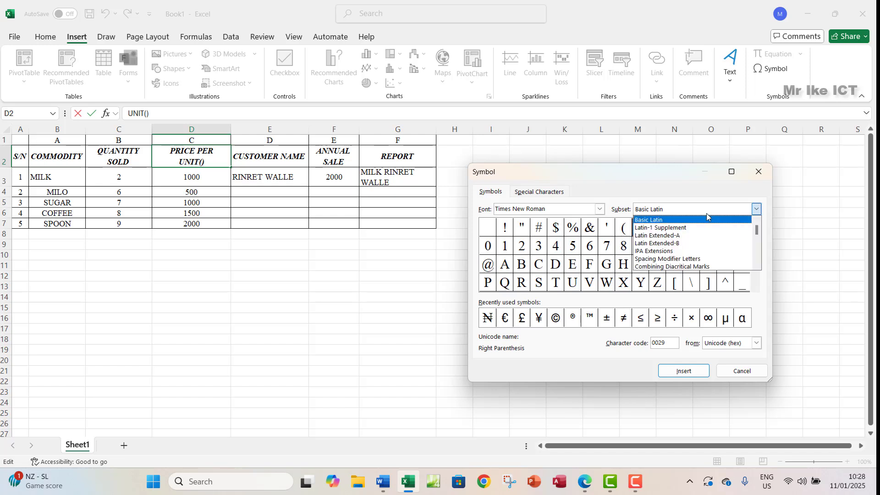
drag(755, 228, 755, 233)
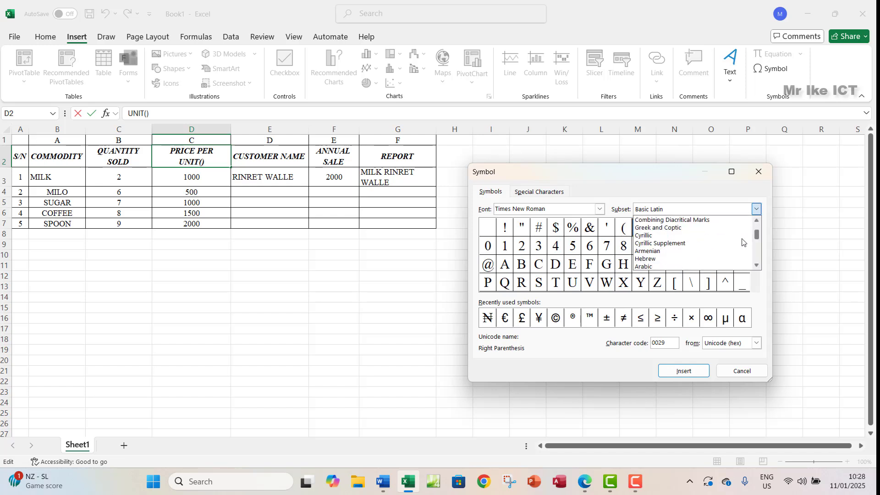
scroll(685, 242, down, 1)
scroll(684, 245, down, 5)
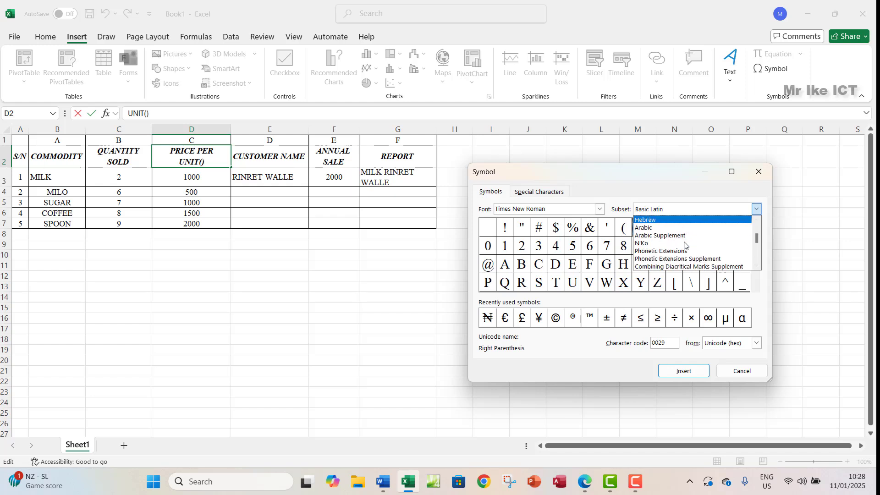
scroll(684, 245, down, 1)
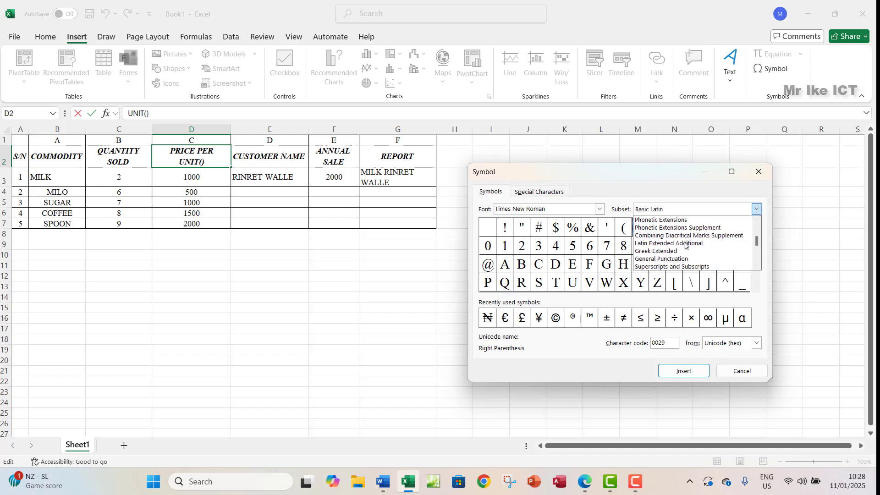
scroll(684, 246, down, 1)
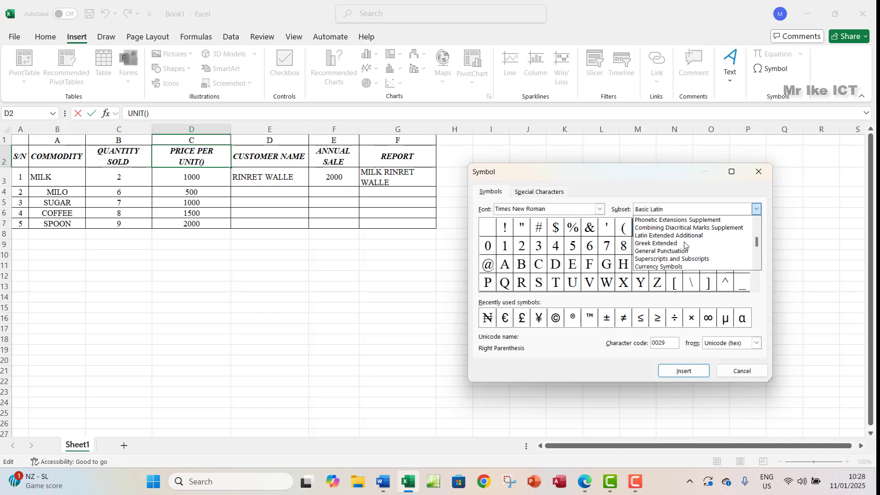
scroll(685, 246, down, 1)
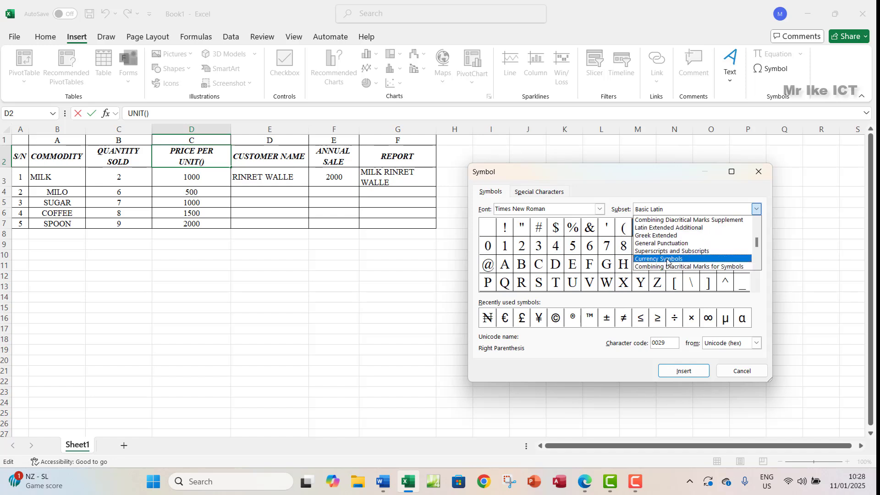
click(668, 259)
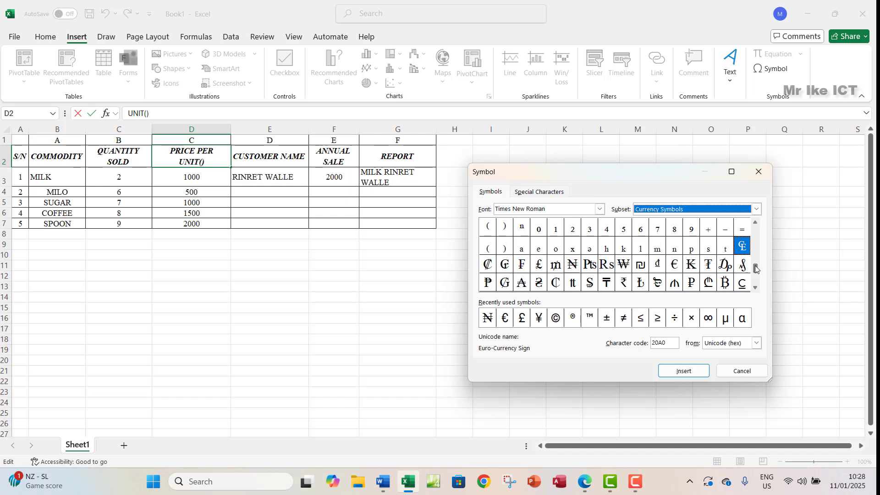
Step: Browse the Times New Roman symbol grid beyond the currency signs, looking for the naira sign
drag(756, 265, 756, 270)
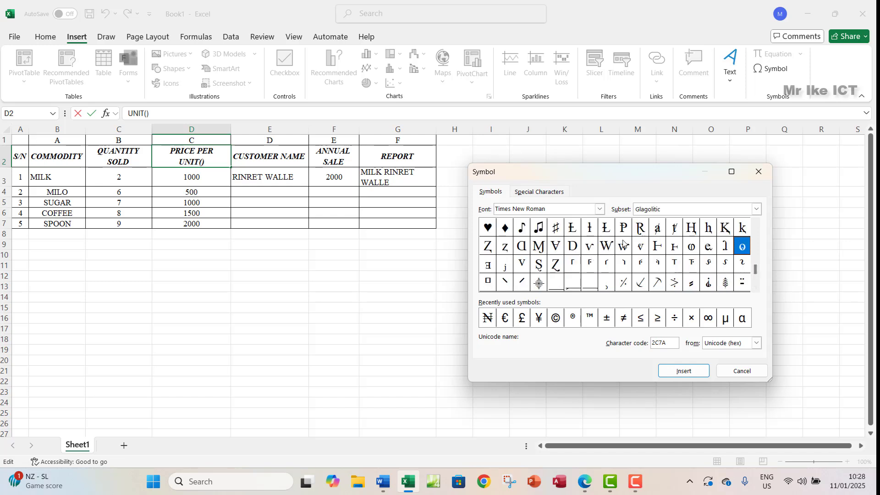
click(756, 224)
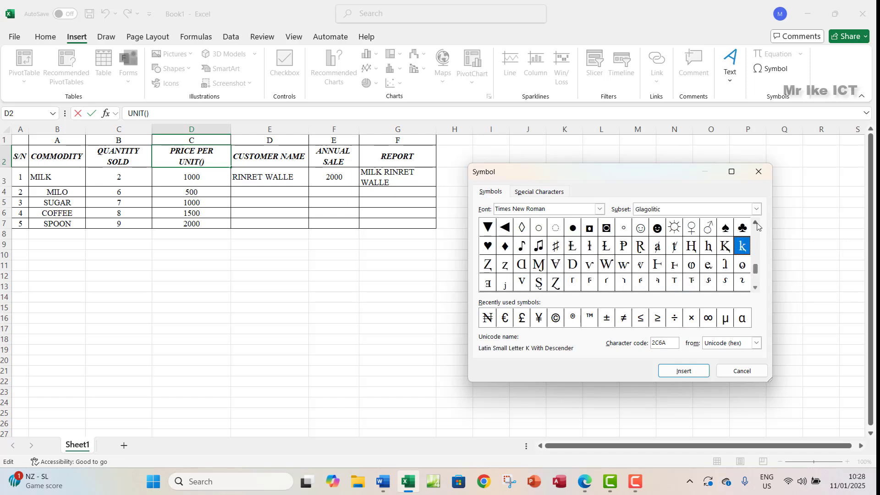
click(756, 224)
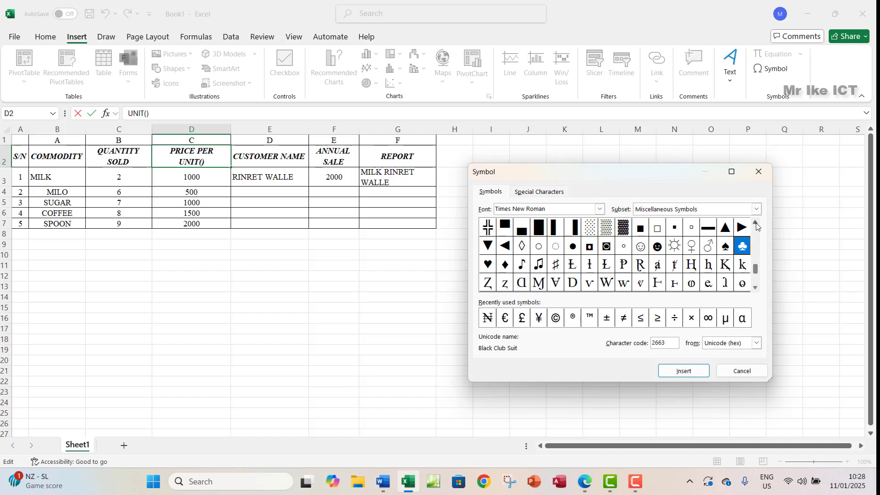
click(757, 224)
click(756, 224)
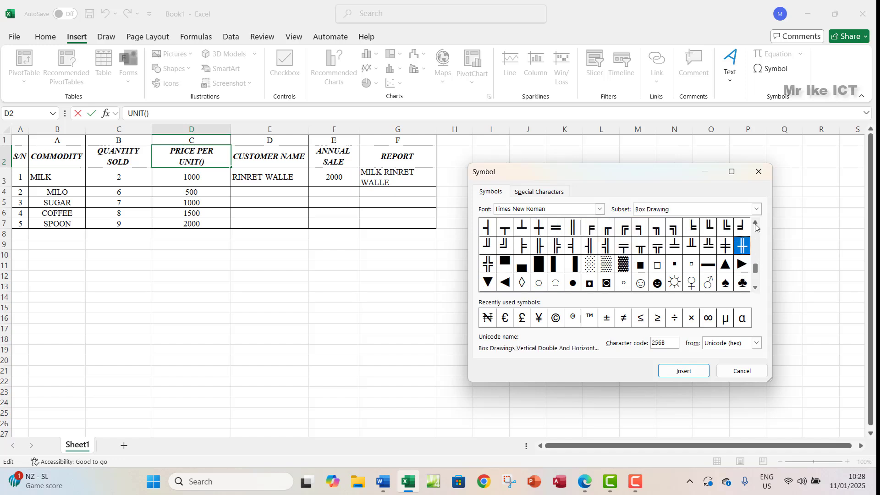
click(756, 289)
click(756, 289)
click(756, 289)
click(756, 289)
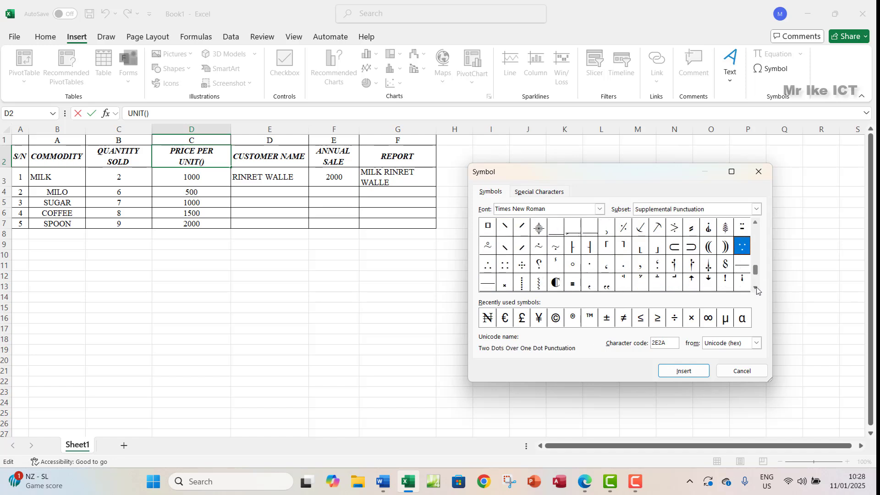
Step: Look through the symbol subsets and return the Times New Roman grid to the Currency Symbols subset
click(757, 208)
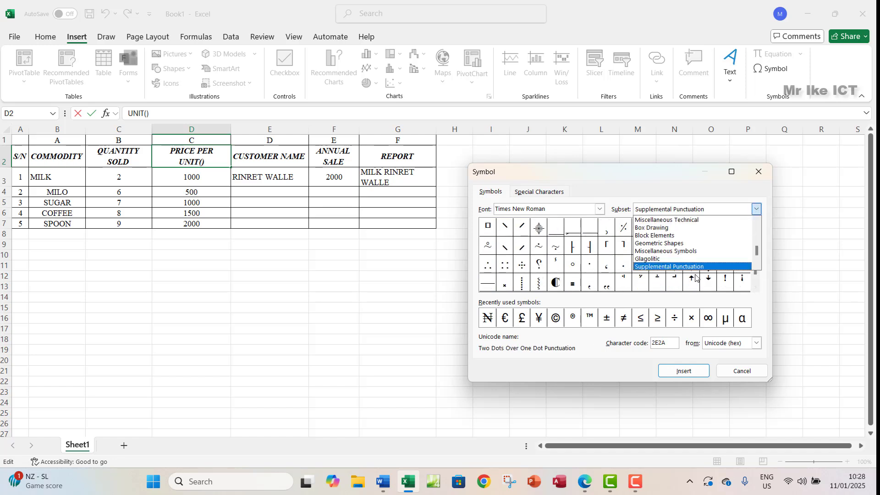
scroll(682, 262, down, 8)
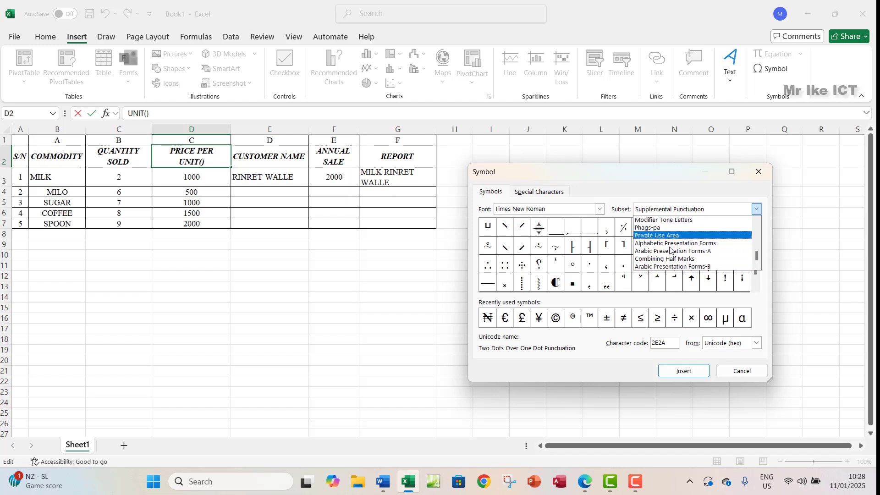
click(756, 222)
click(757, 223)
click(756, 223)
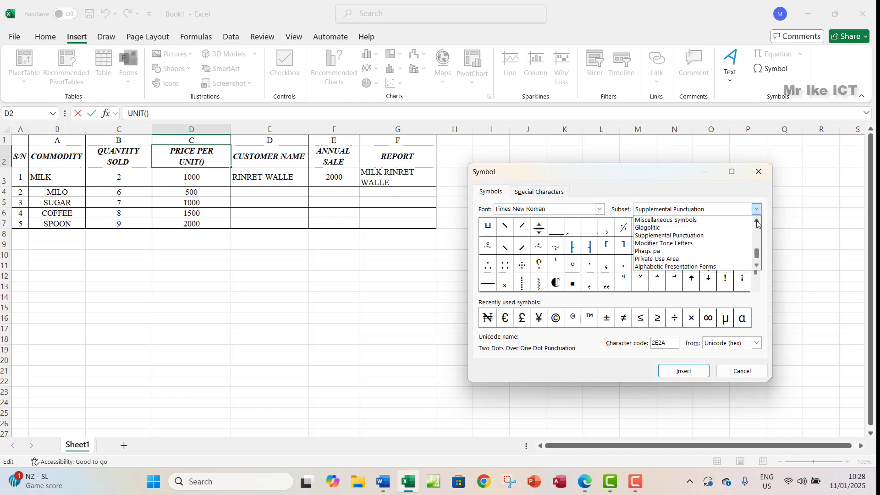
click(757, 223)
click(757, 223)
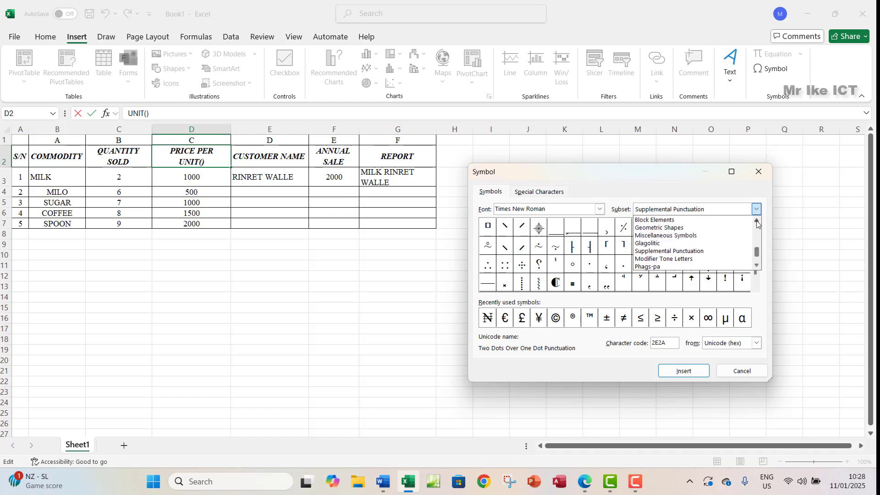
click(757, 222)
click(757, 223)
click(756, 222)
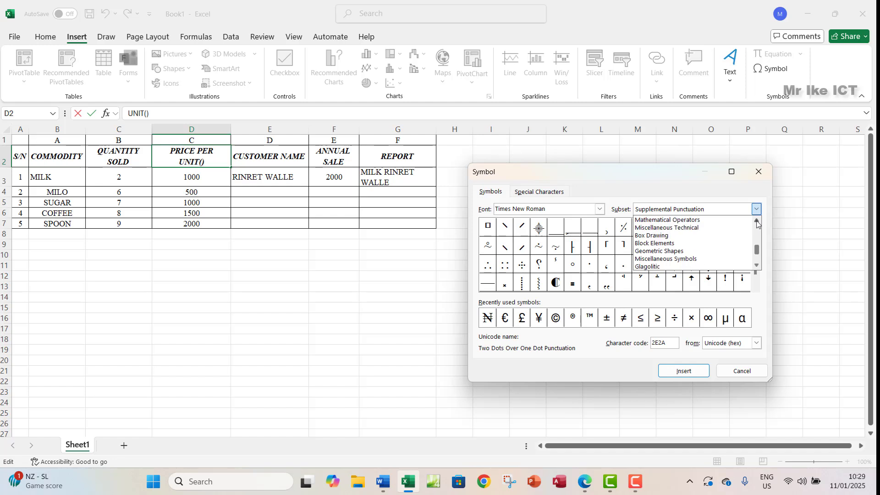
click(757, 223)
click(756, 222)
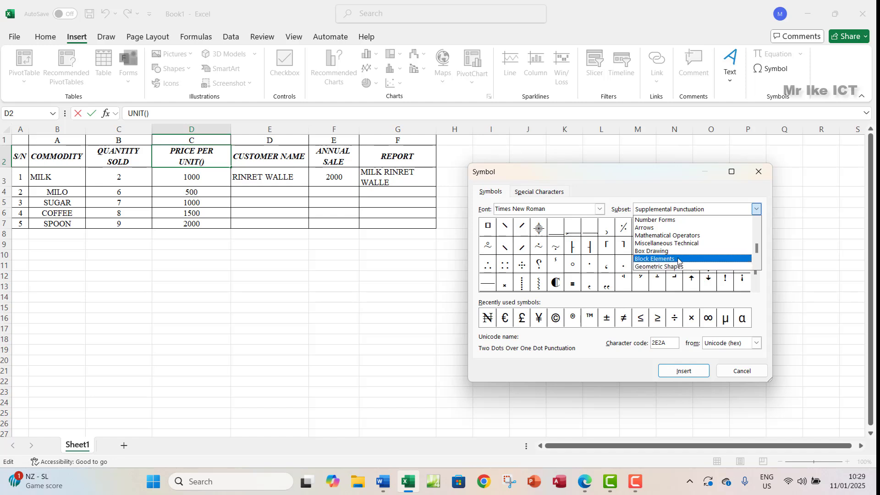
click(756, 220)
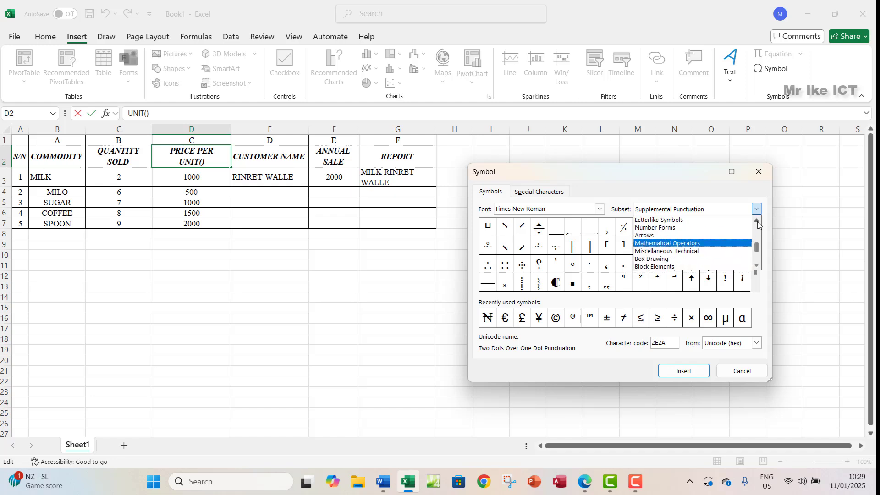
click(756, 220)
click(756, 220)
click(757, 221)
click(757, 221)
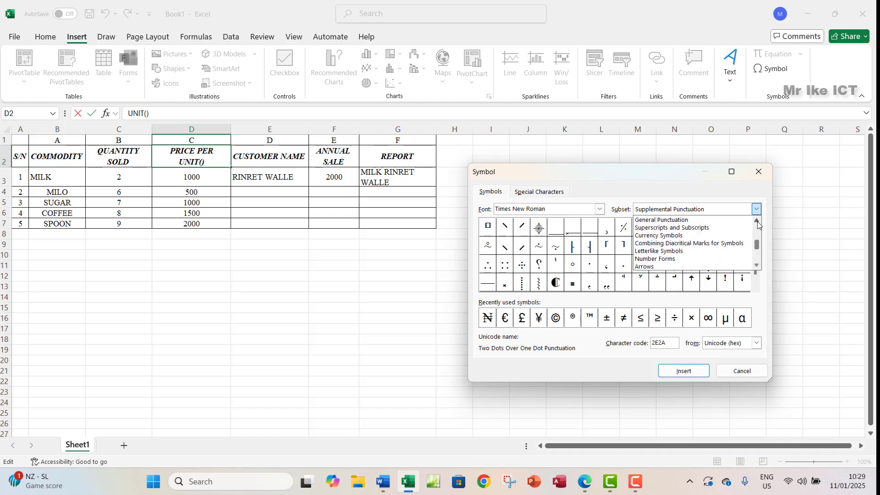
click(757, 221)
click(756, 221)
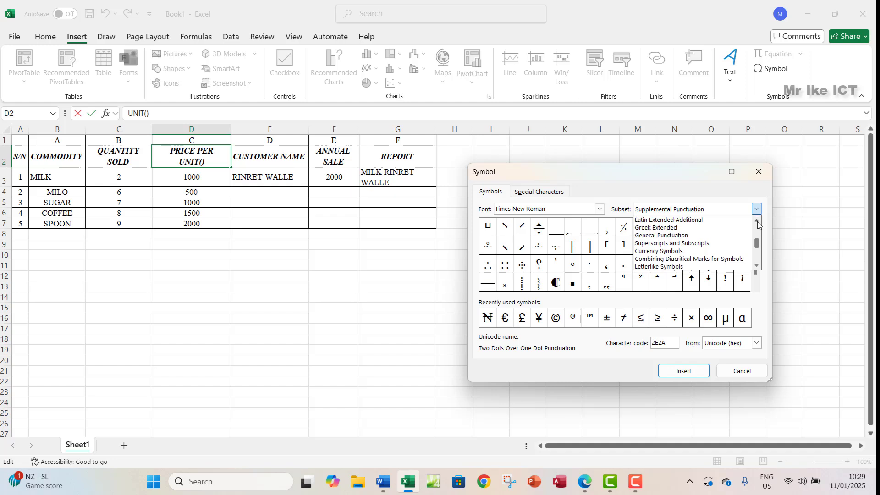
click(687, 251)
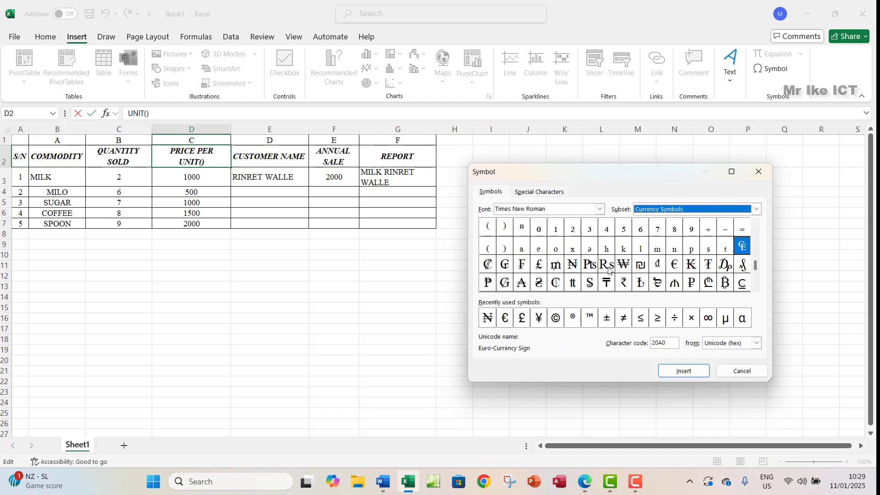
Step: Insert the Naira Sign (character code 20A6) between the parentheses in the D2 heading and close the Symbol dialog
click(570, 267)
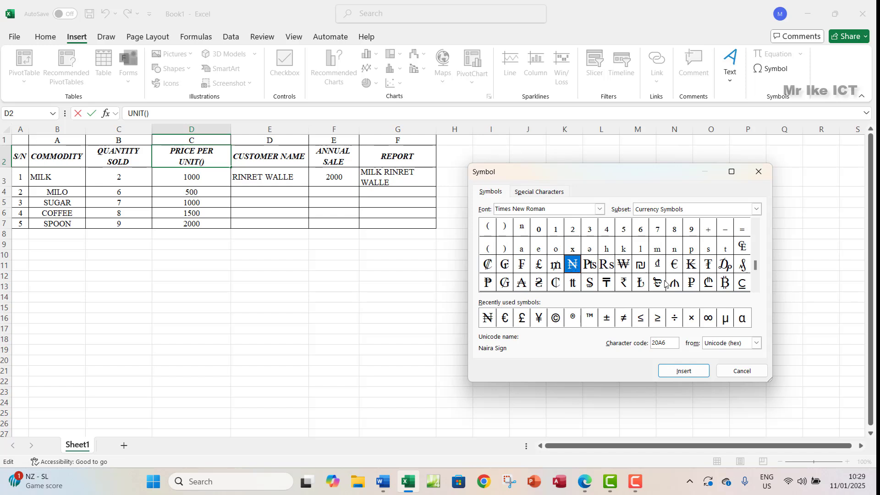
click(674, 371)
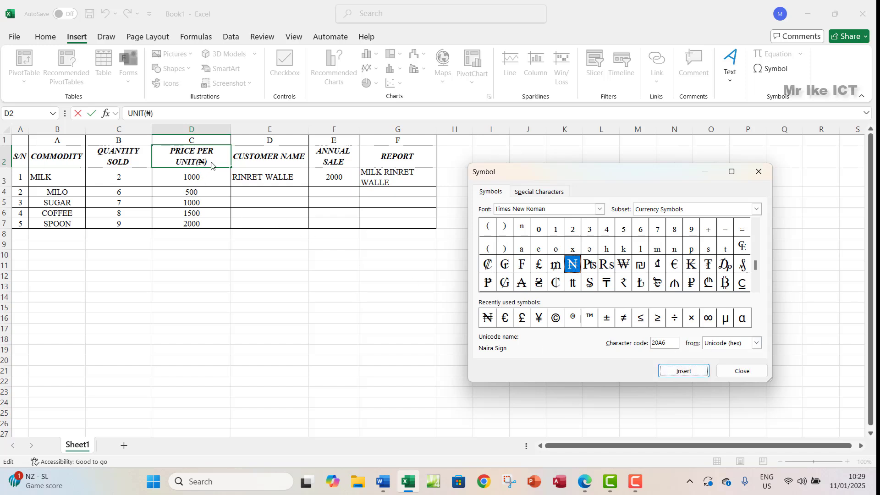
click(742, 370)
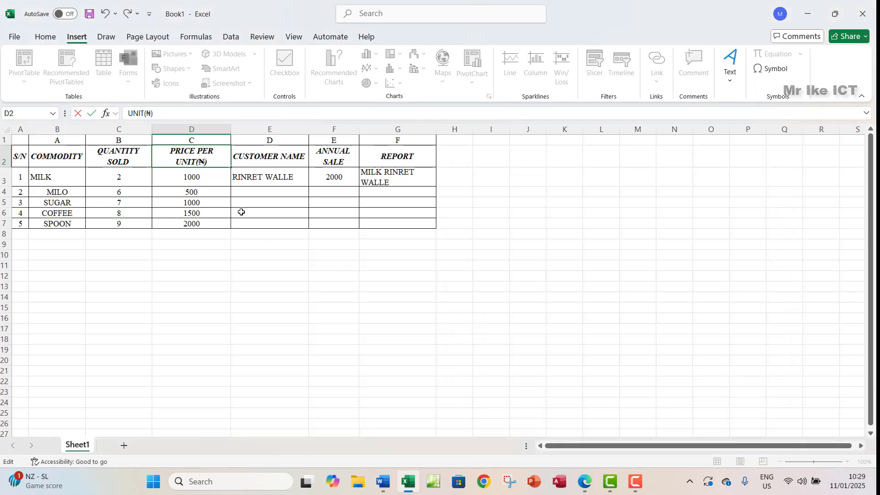
Step: Switch to the question PDF and highlight instruction vi, about changing the dollar sign to naira, in green
click(586, 482)
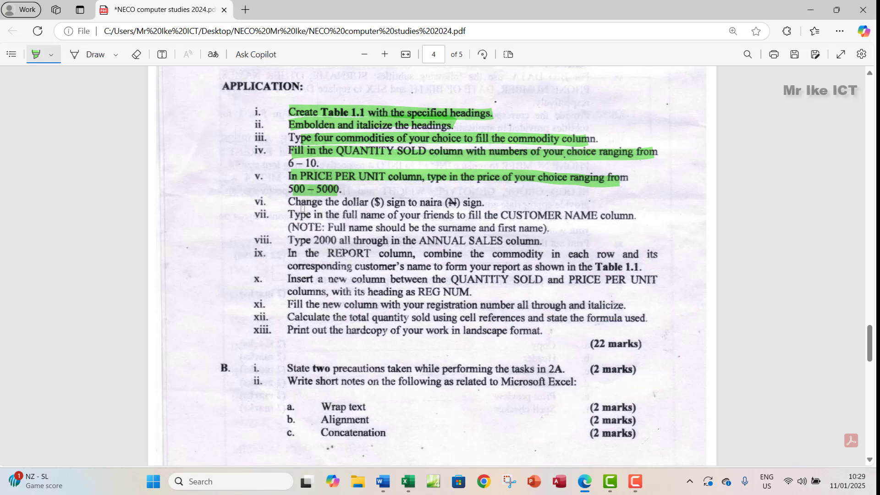
drag(291, 202, 479, 202)
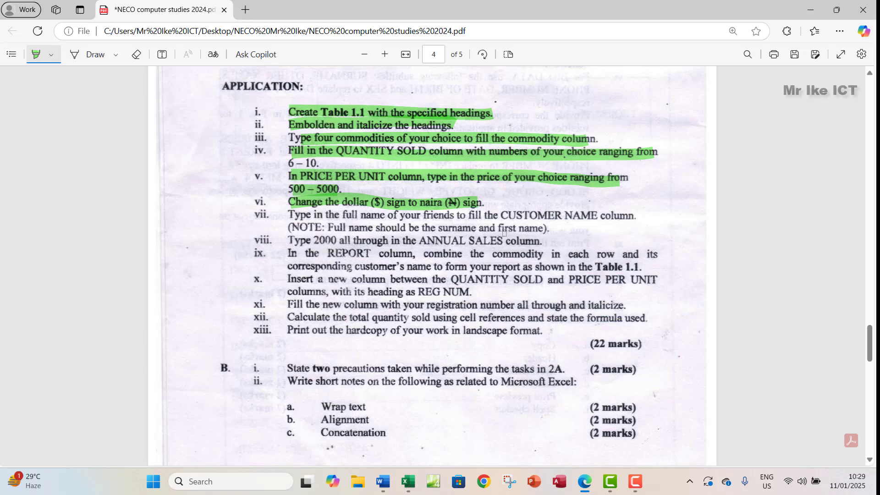
Step: Return to the Excel workbook and enter a customer's full name for the MILO row in E4
click(806, 11)
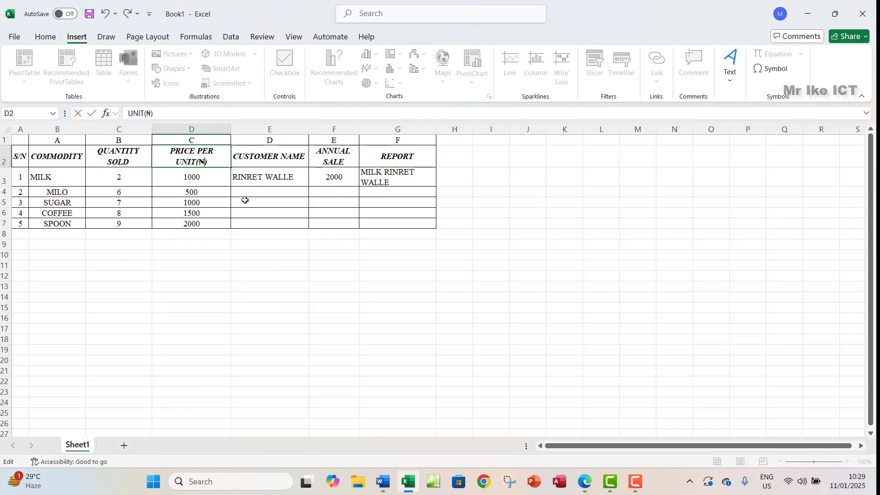
click(248, 194)
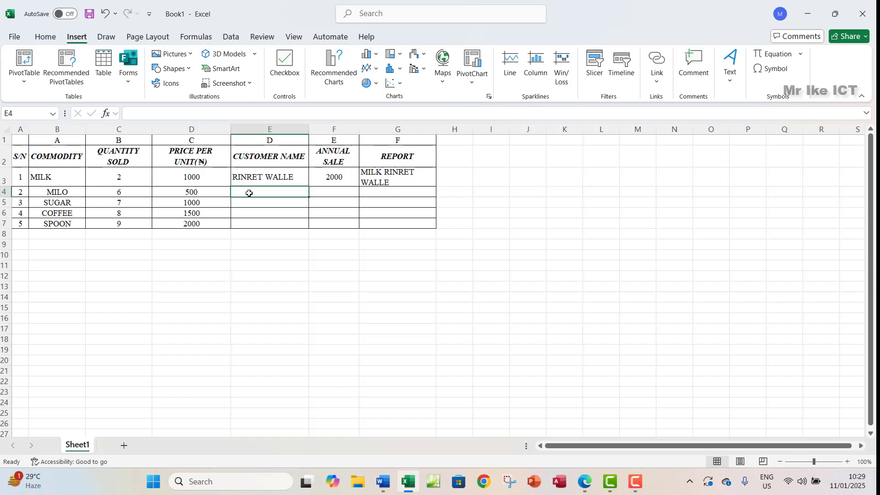
text(DI)
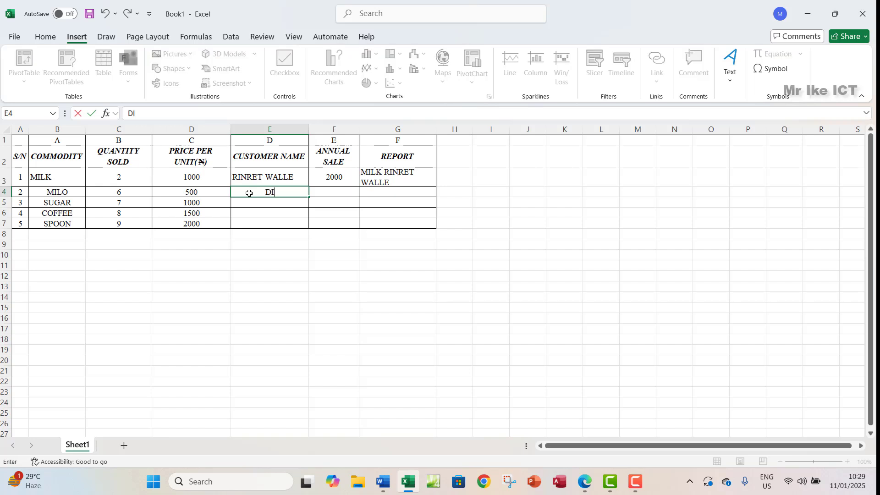
text(VINE UDENW)
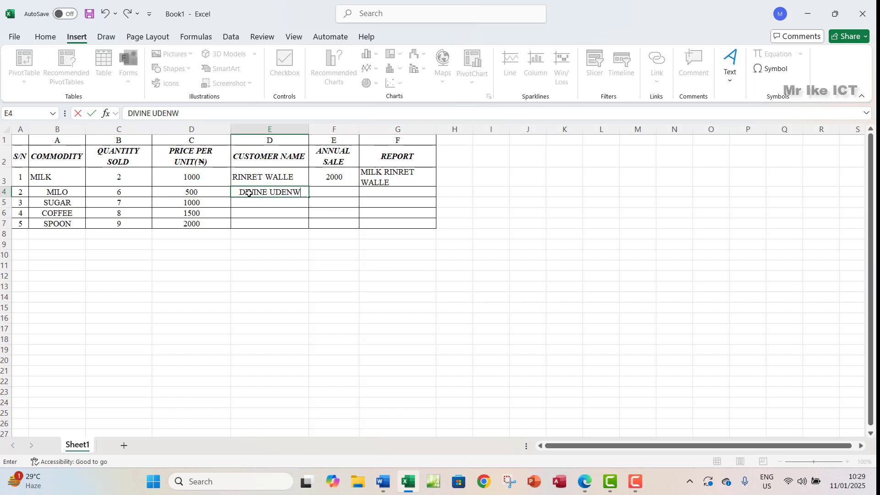
text(A)
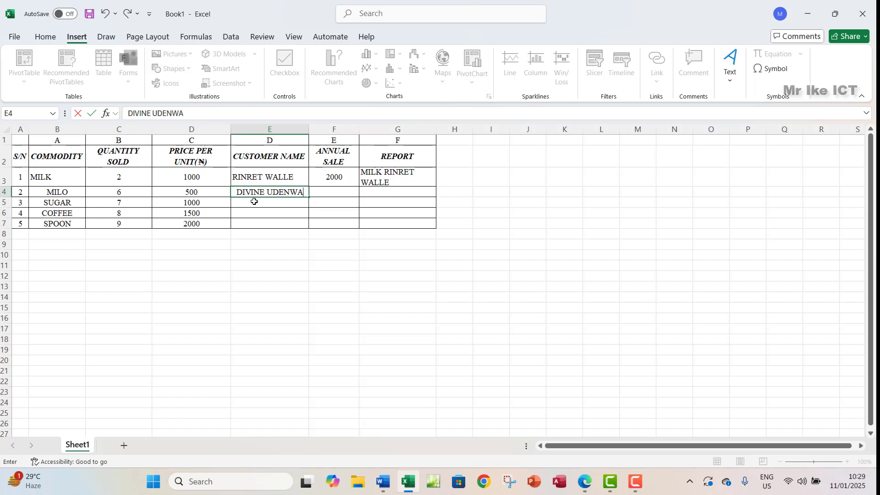
Step: Enter a customer's full name for the SUGAR row in E5
click(255, 202)
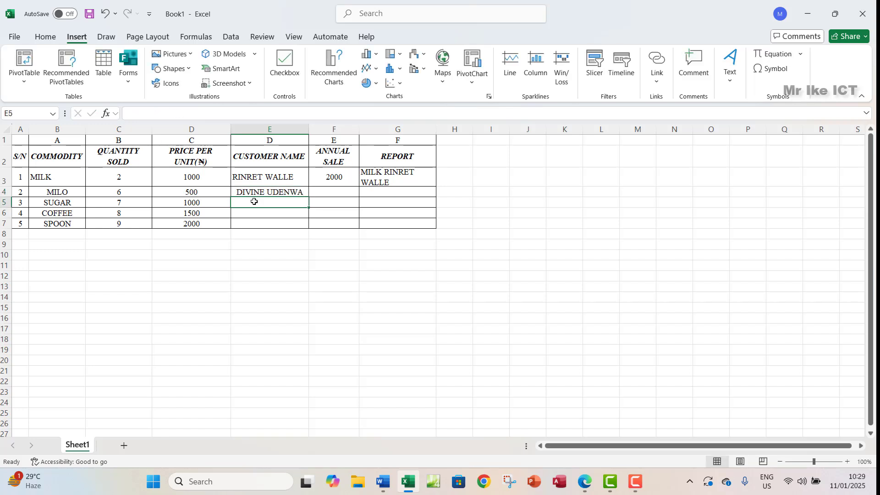
text(OPE)
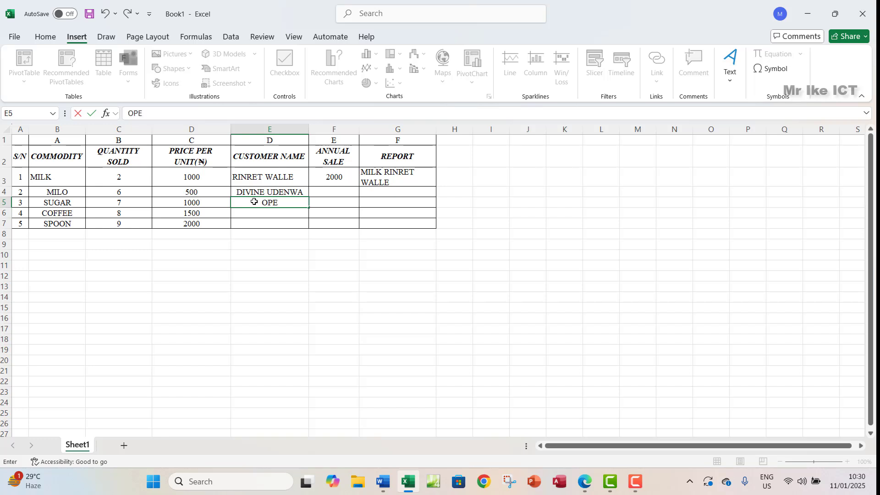
text(MIPO AJADI)
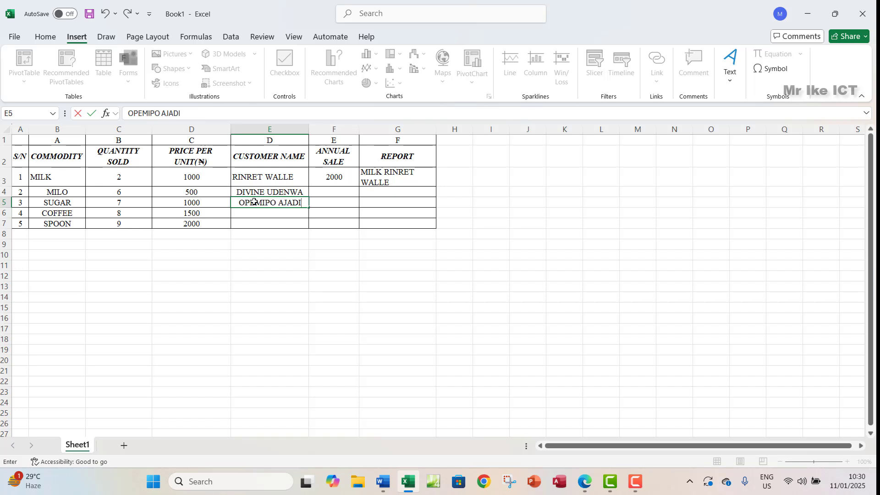
key(Return)
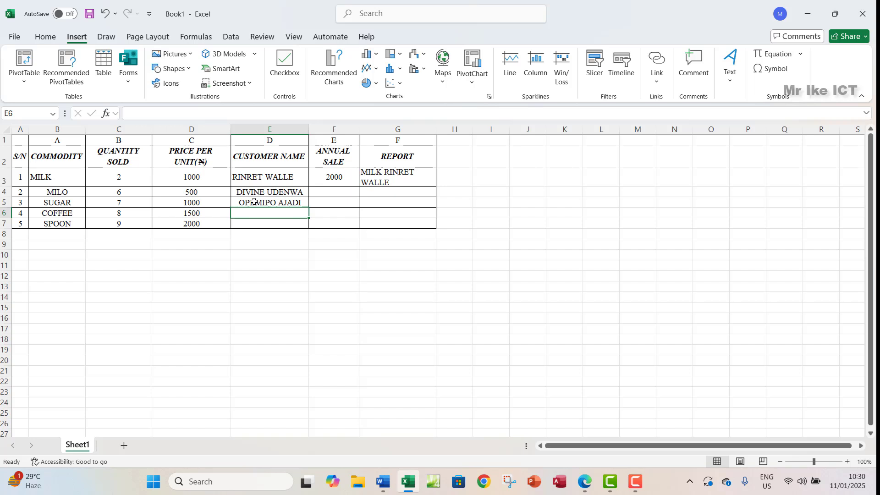
Step: Enter a customer's full name for the COFFEE row in E6, correcting the final letter of the surname
text(RYAN)
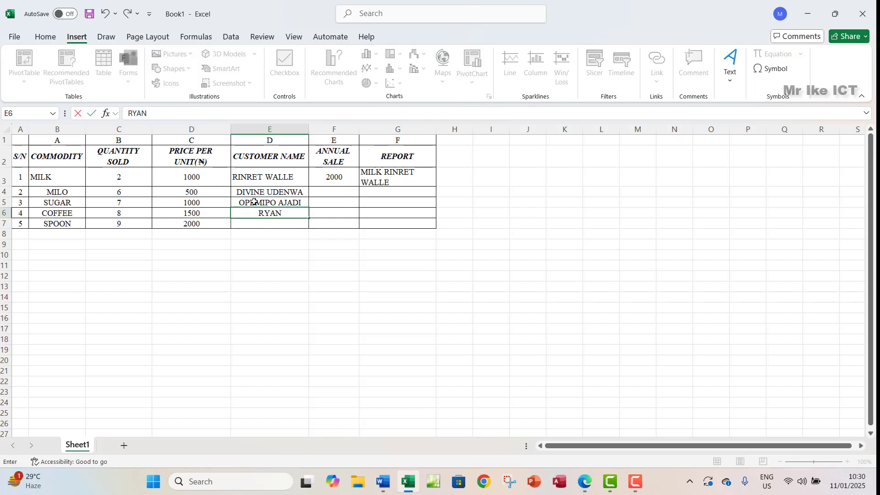
text( KAZZAS)
key(BackSpace)
key(super)
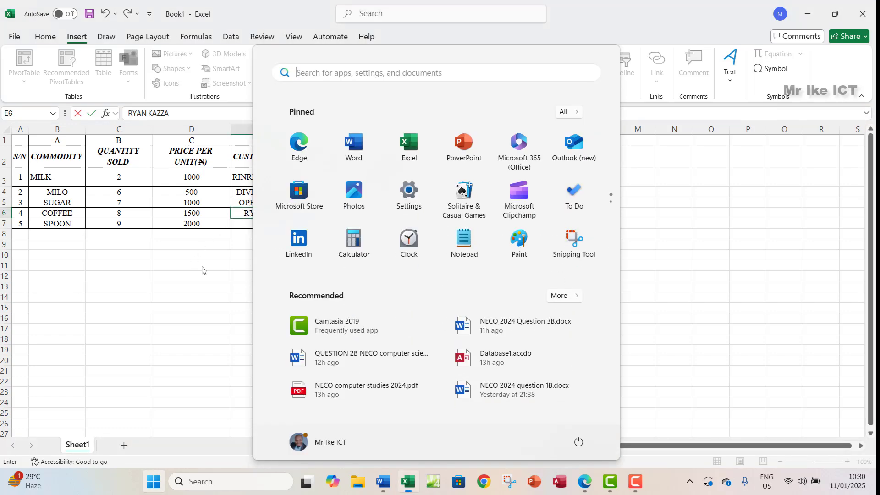
key(super)
text(Z)
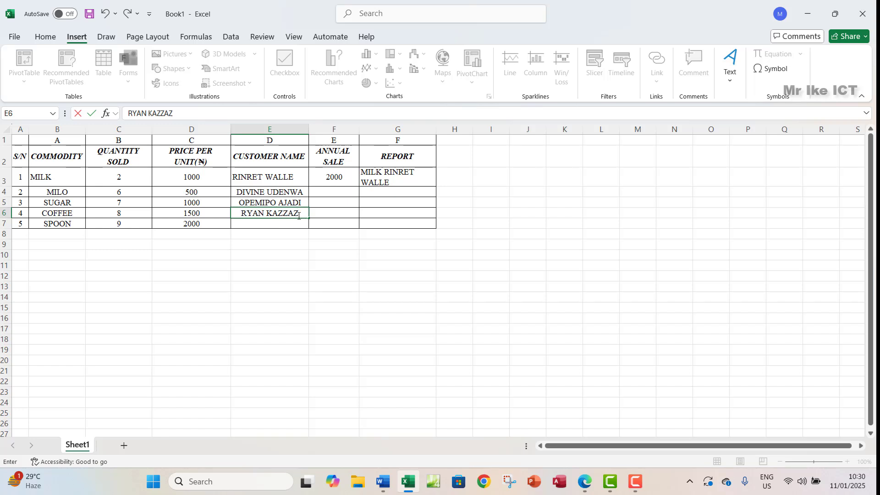
Step: Enter a customer's full name for the SPOON row in E7
click(257, 224)
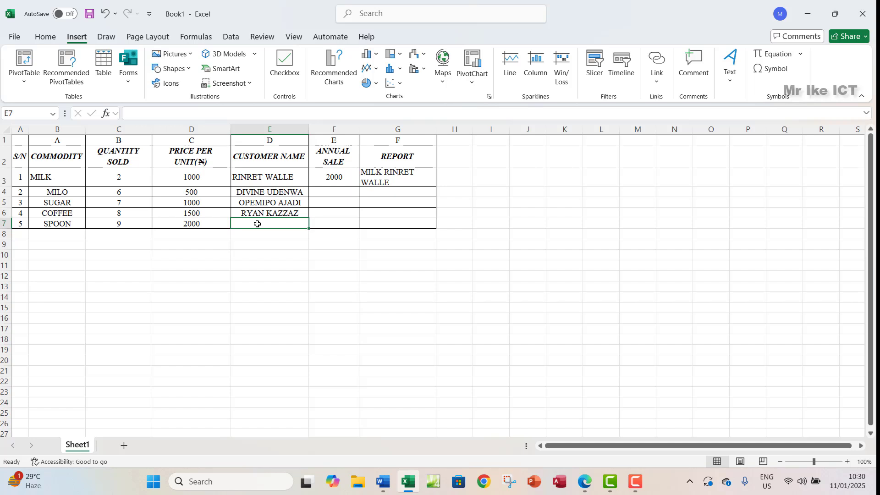
text(k)
key(BackSpace)
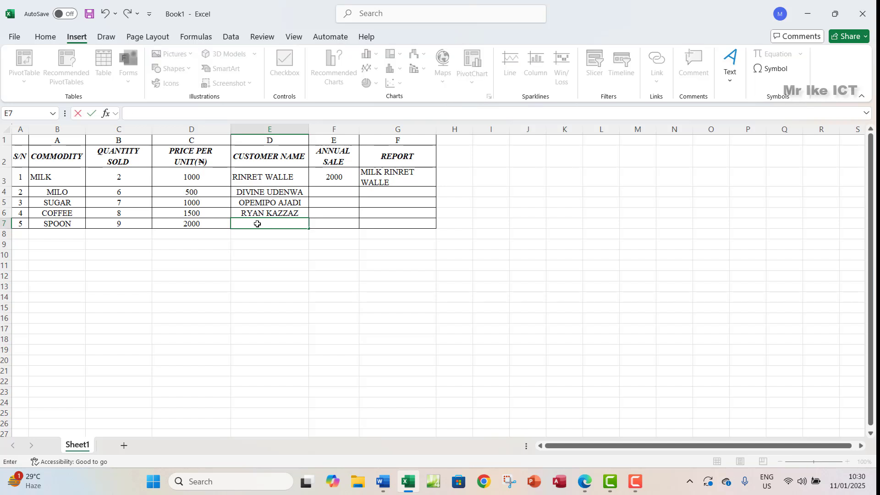
text(HANAYA SINGH)
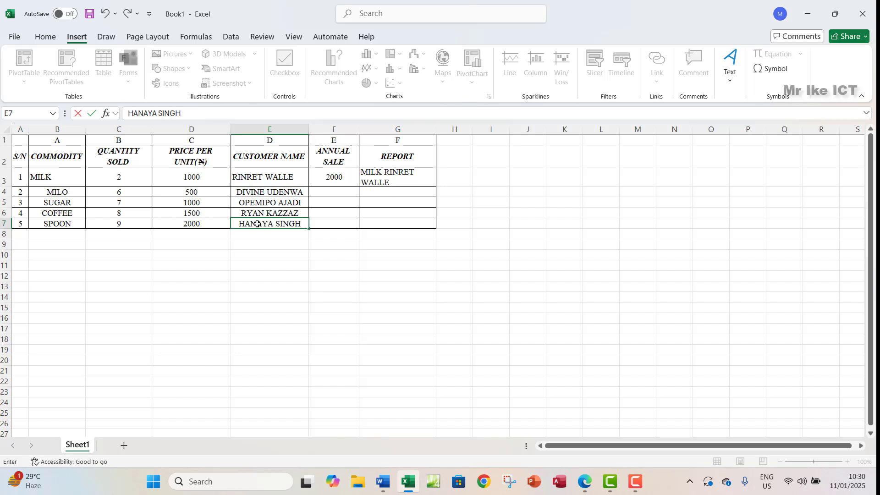
click(320, 196)
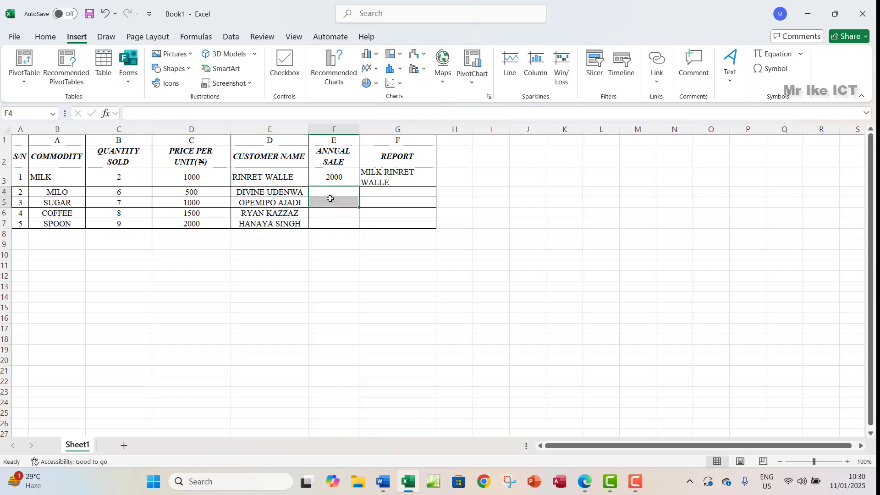
click(325, 202)
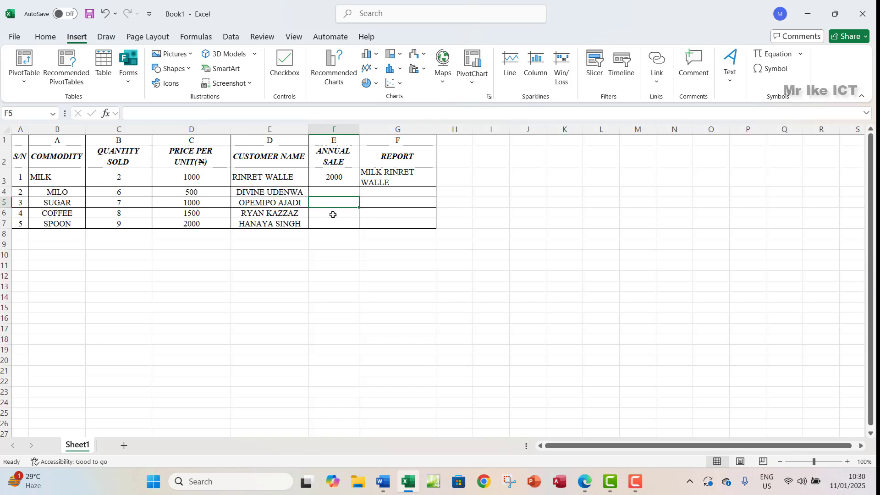
click(340, 192)
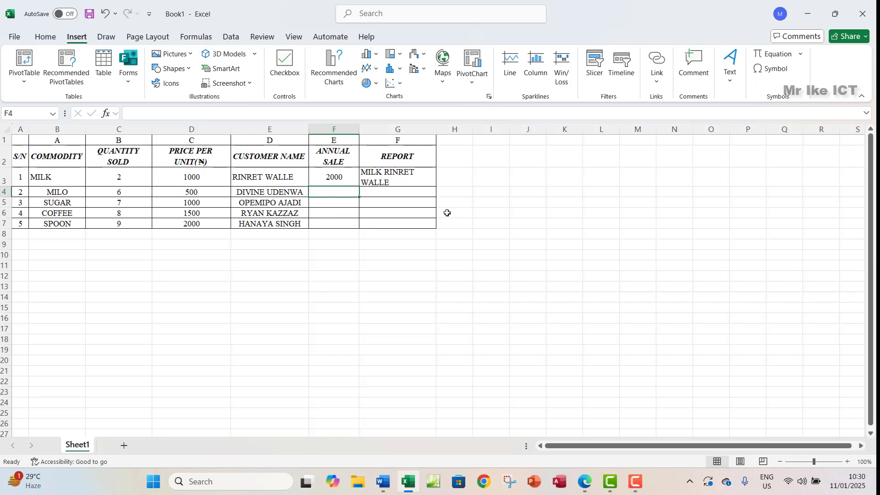
Step: Switch to the exam PDF in Edge and highlight task vii with its note, plus the "all through in the ANNUAL SALES column" wording of task viii
click(584, 482)
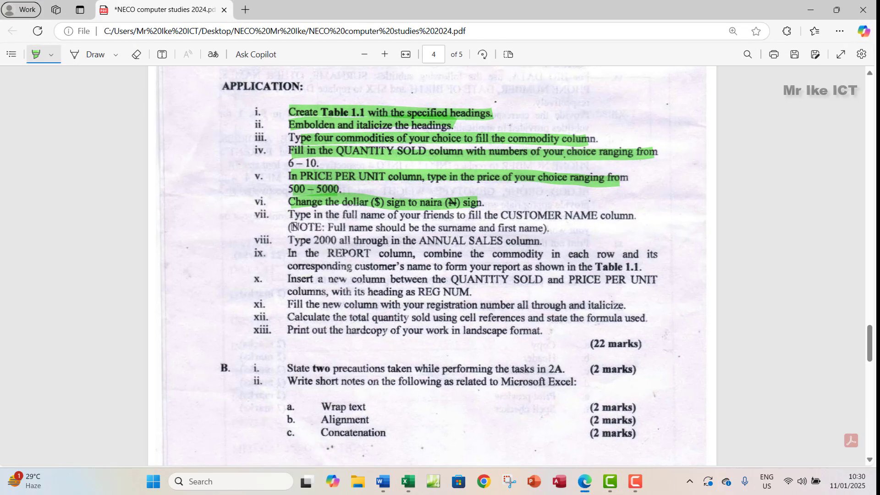
drag(293, 226, 548, 229)
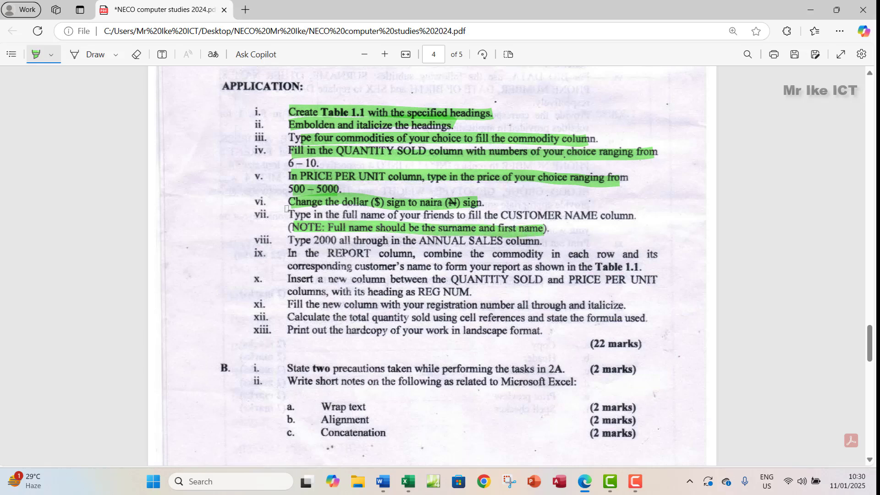
drag(286, 209, 638, 215)
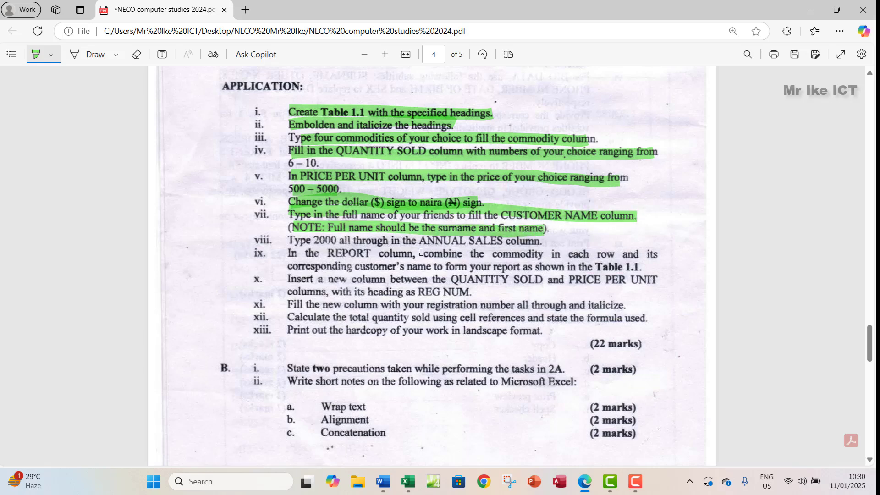
scroll(421, 252, down, 1)
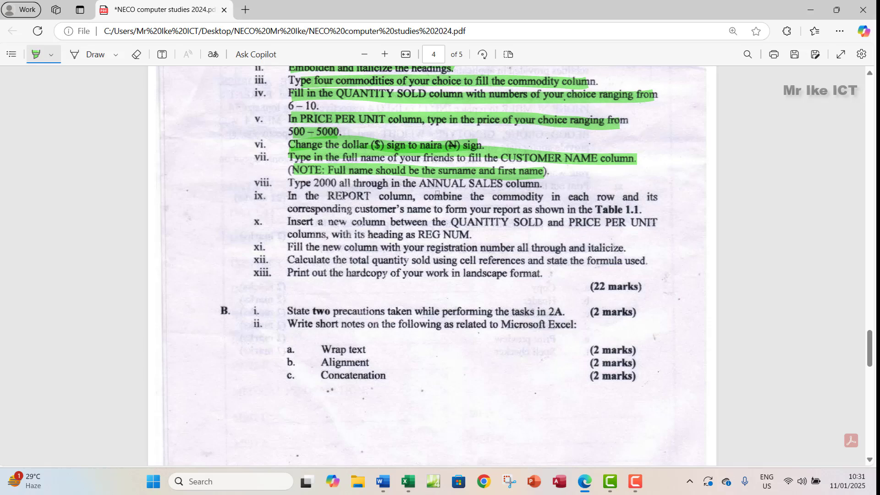
drag(340, 184, 541, 184)
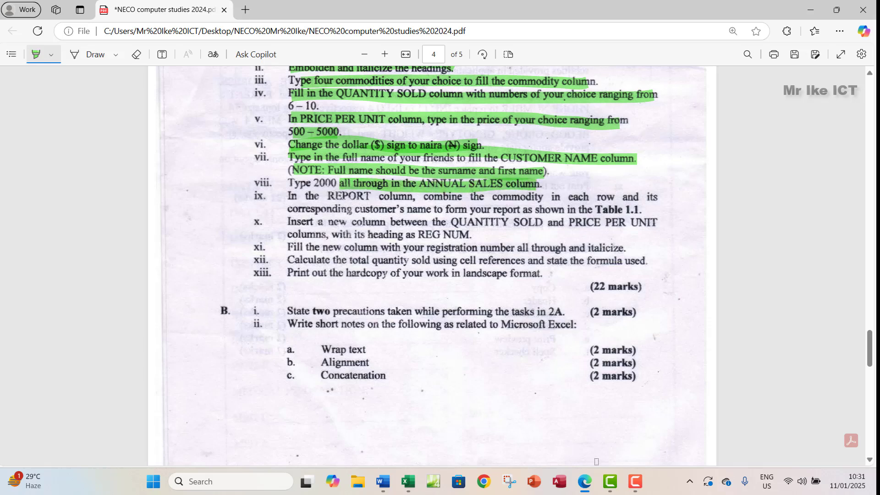
Step: Return to the Excel workbook and fill the value 2000 from F3 down the ANNUAL SALE column through F7
click(413, 480)
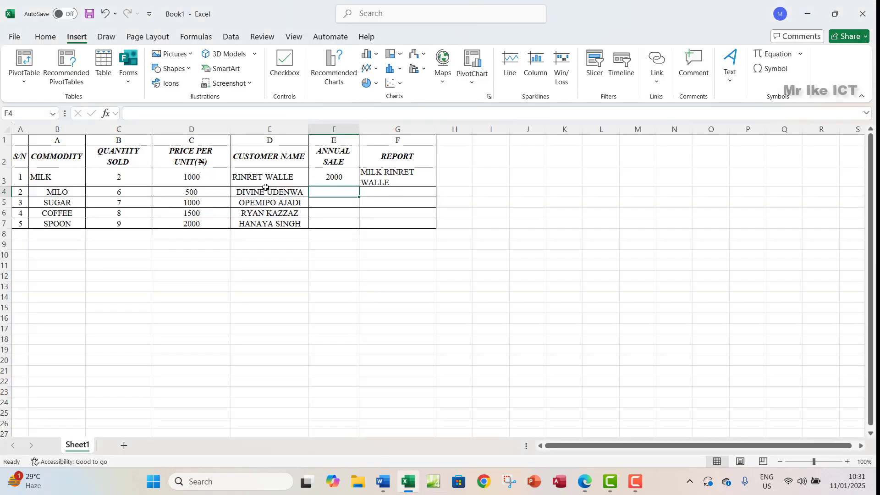
click(346, 176)
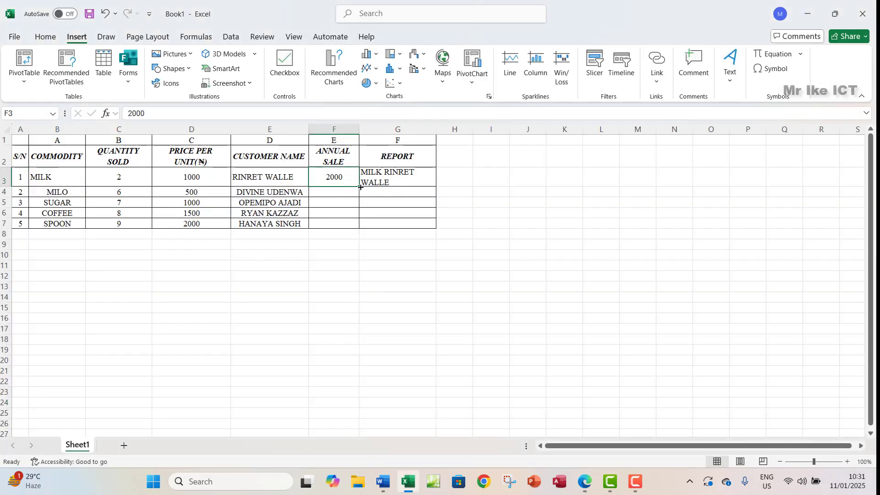
drag(361, 187, 363, 224)
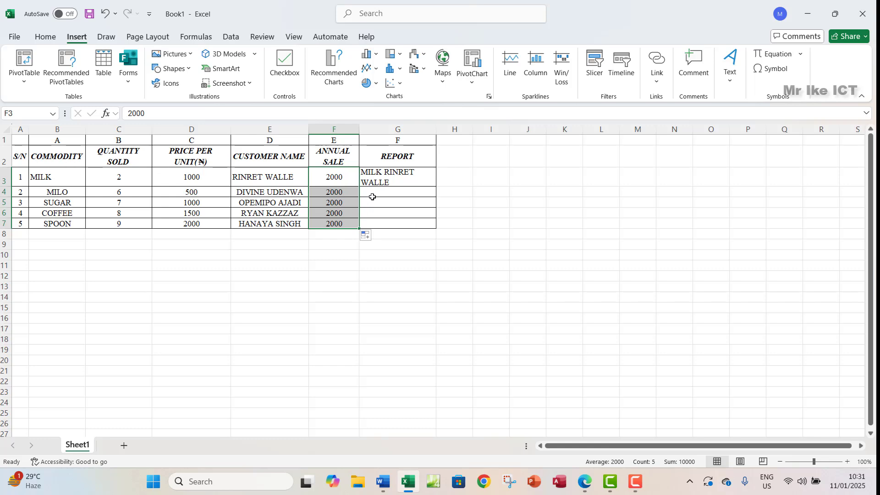
Step: Switch to the exam PDF in Edge and highlight the words "Type 2000" at the start of task viii
click(588, 493)
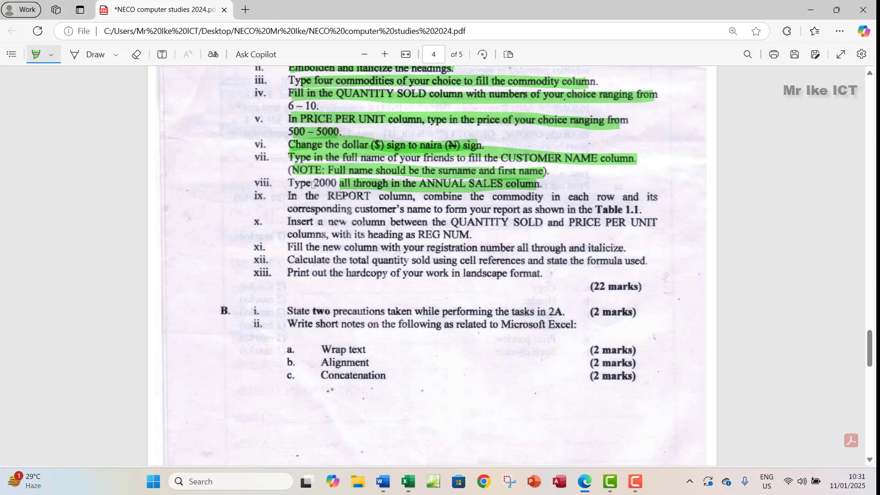
drag(334, 183, 287, 183)
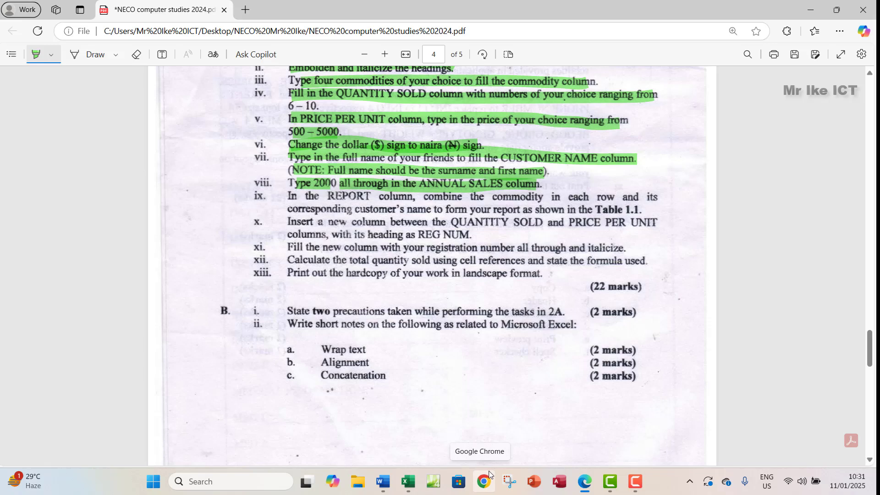
Step: Return to the Excel workbook and compare the MILK row's report in G3 with its commodity in B3 and customer name in E3
click(407, 481)
click(387, 176)
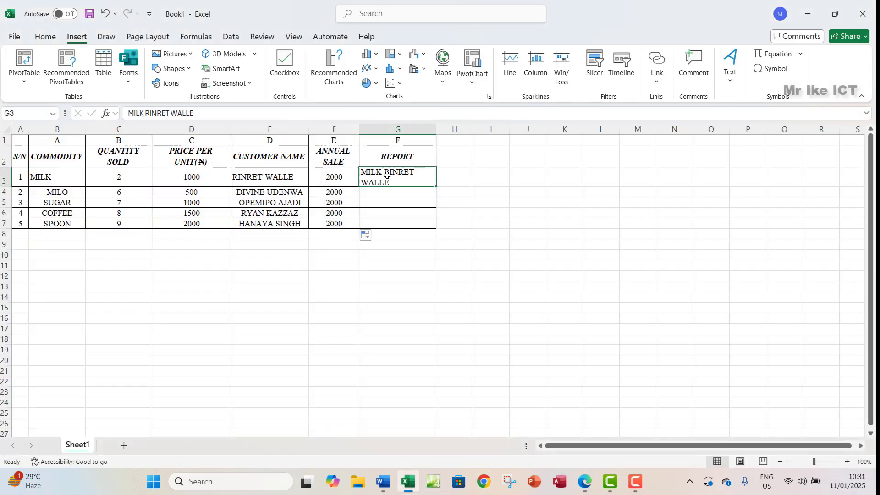
click(50, 177)
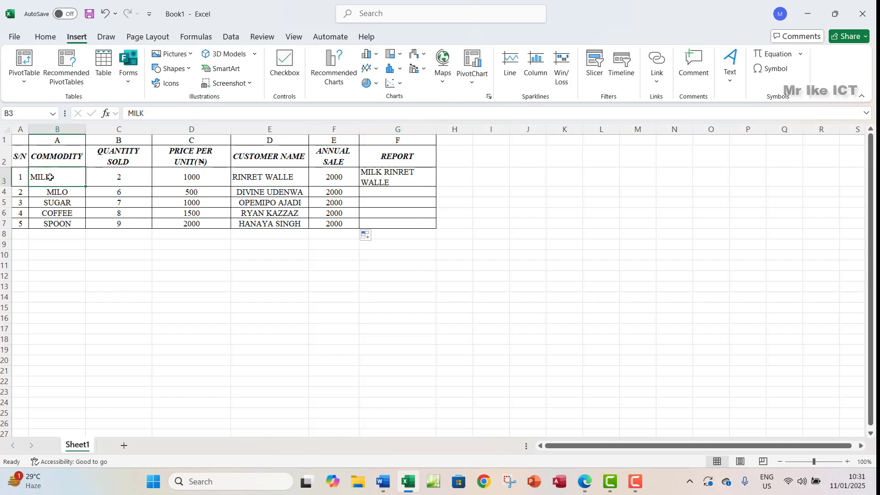
click(244, 175)
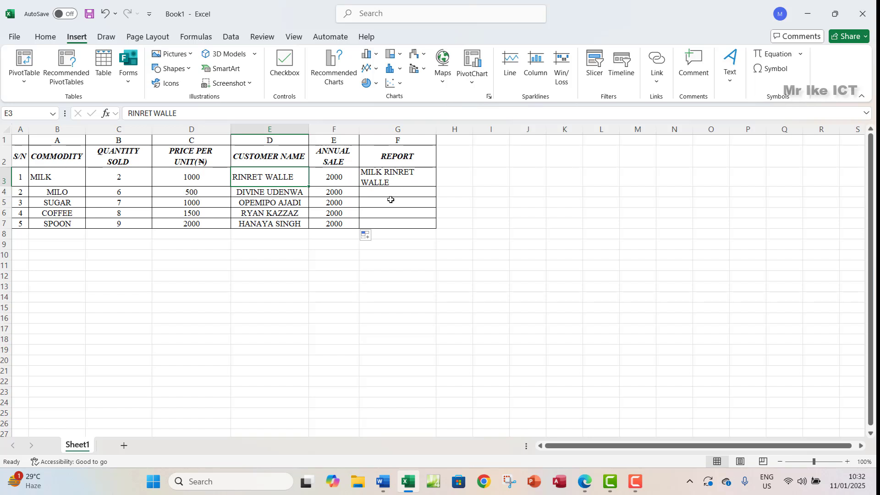
Step: Try Flash Fill on the REPORT column from G3 to G7, compare the entries with their commodities and customer names, and undo the fill
click(385, 177)
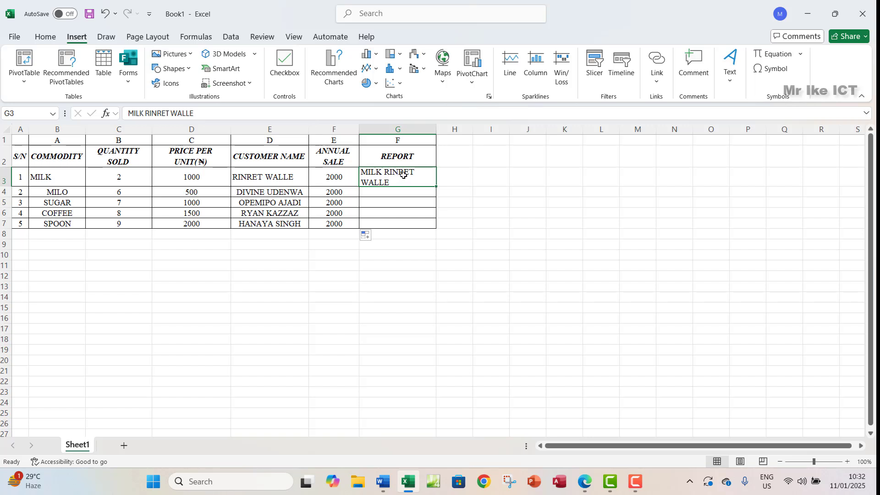
drag(403, 175, 400, 224)
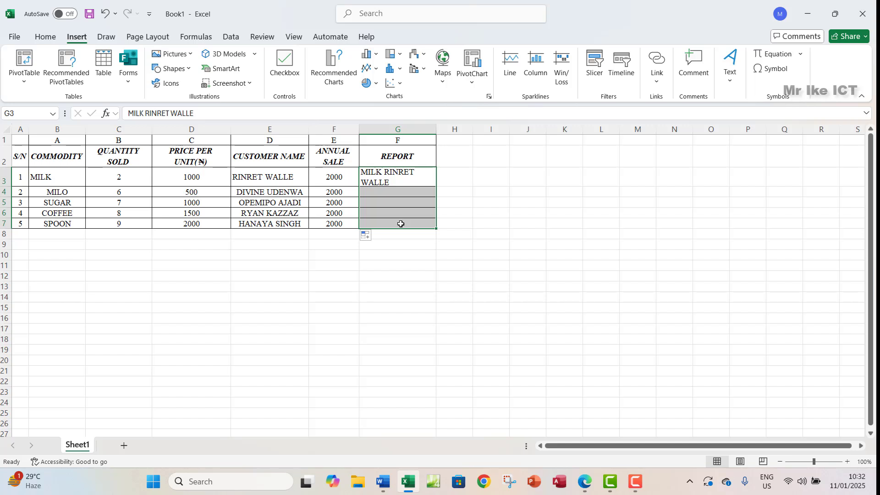
key(ctrl+e)
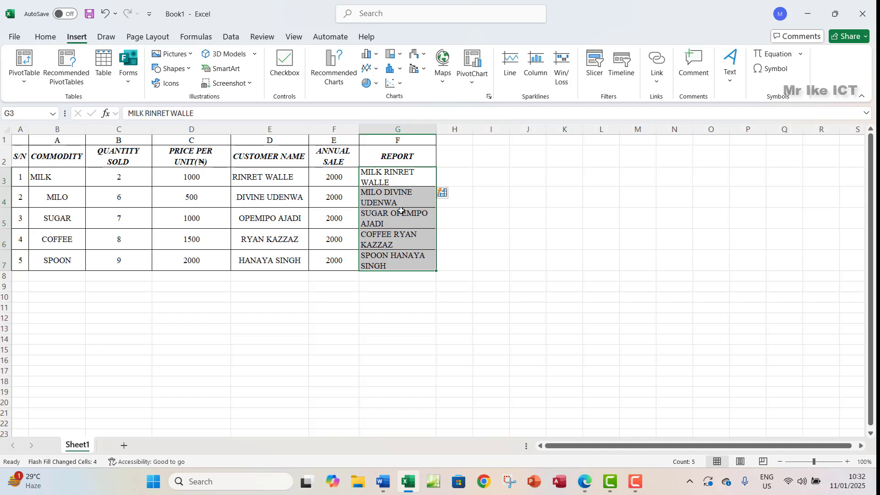
click(384, 178)
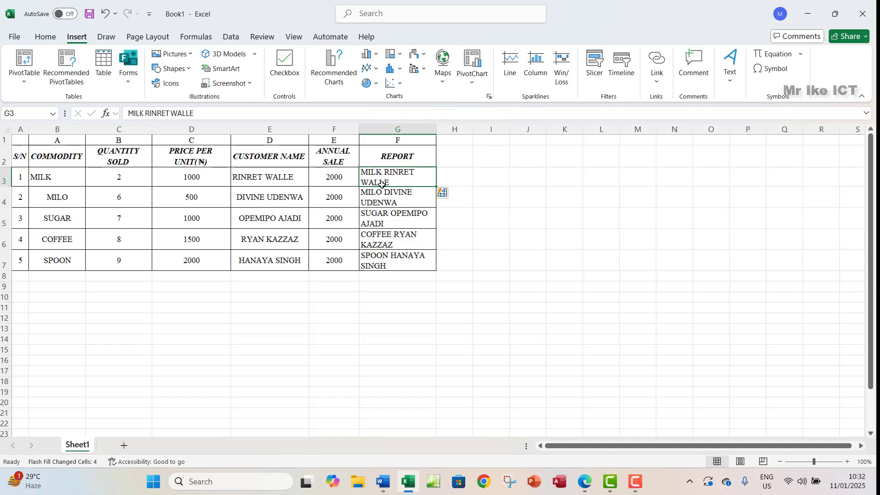
click(44, 176)
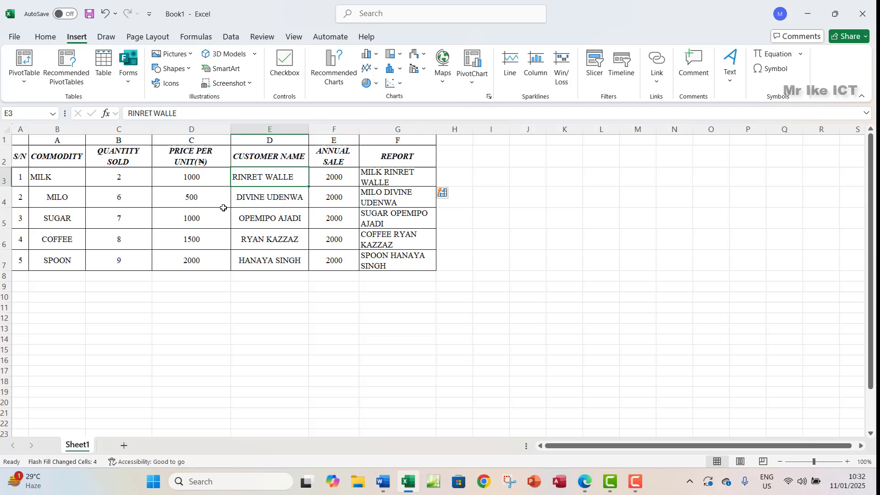
click(68, 200)
click(267, 205)
click(57, 219)
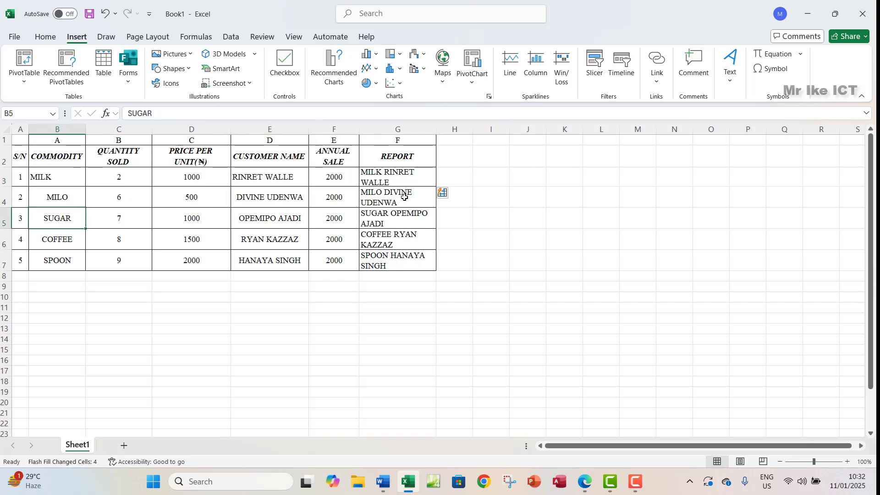
key(ctrl+z)
Step: Repeat the Flash Fill on G3:G7 using the MILK report as the pattern, and undo it again
click(387, 184)
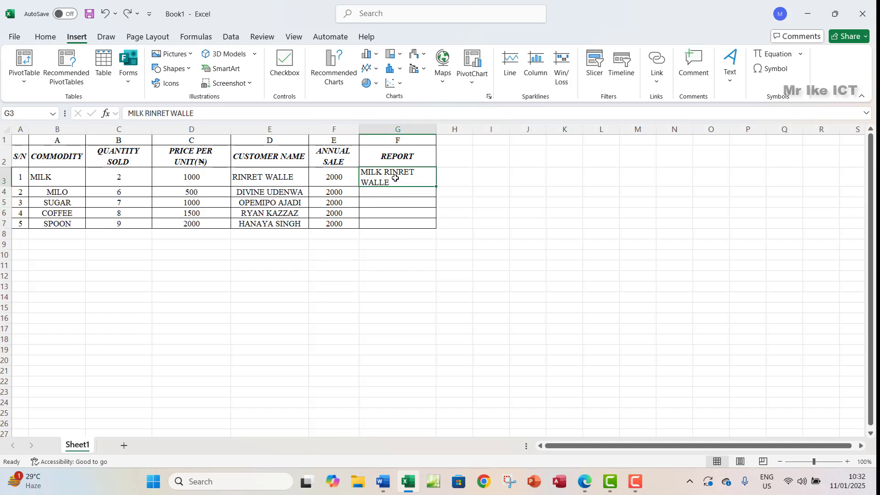
drag(395, 177, 395, 223)
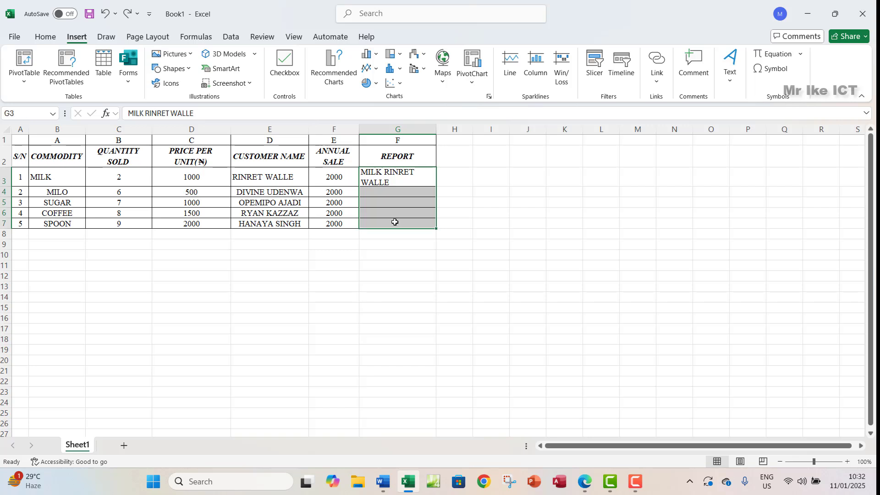
key(ctrl+e)
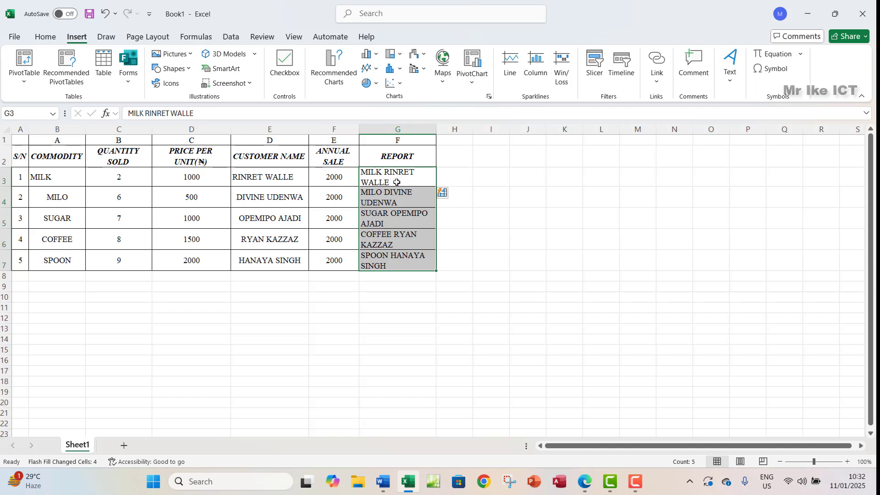
key(ctrl+z)
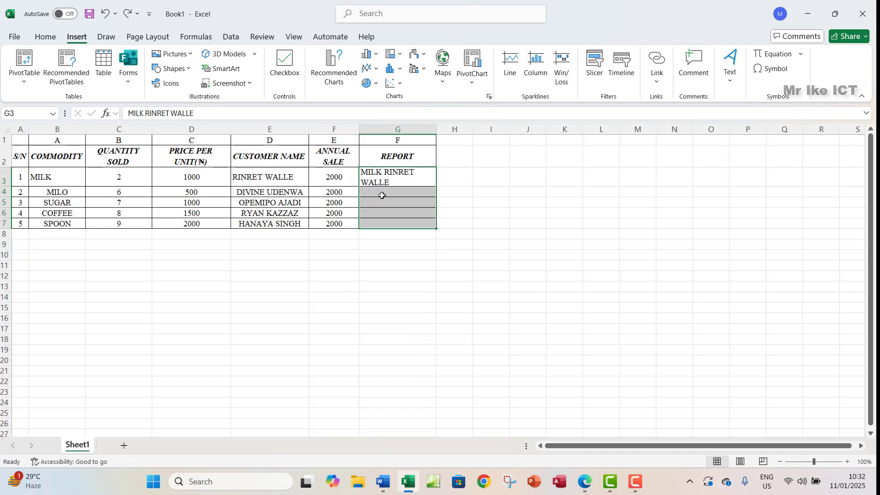
Step: Enter =CONCAT(B4, " ",E4) in G4 to join the MILO row's commodity and customer name, and copy the formula down through G7
click(384, 193)
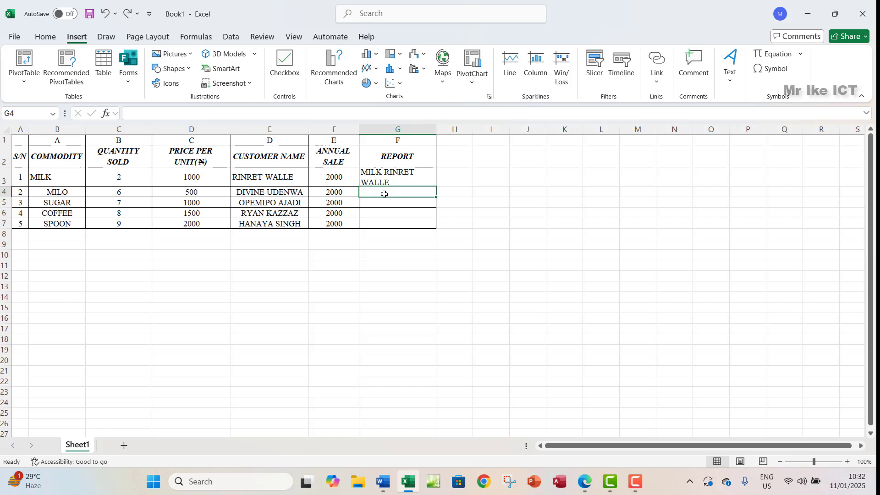
text(=)
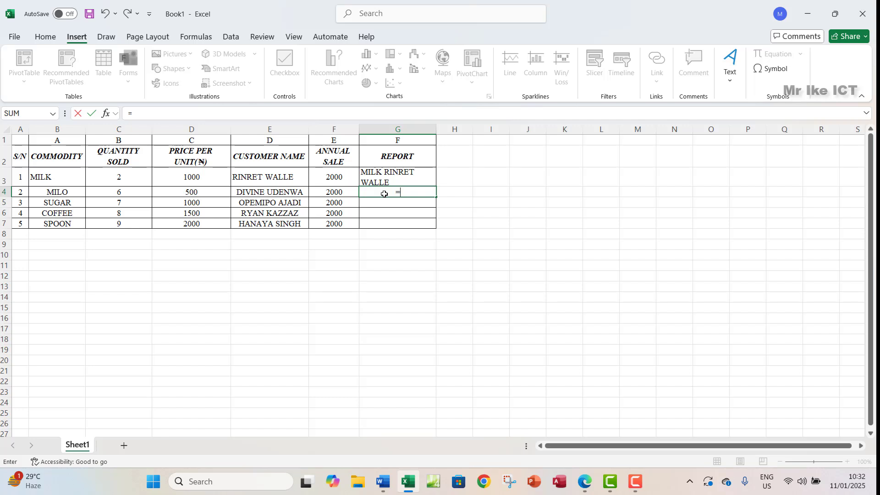
text(CON)
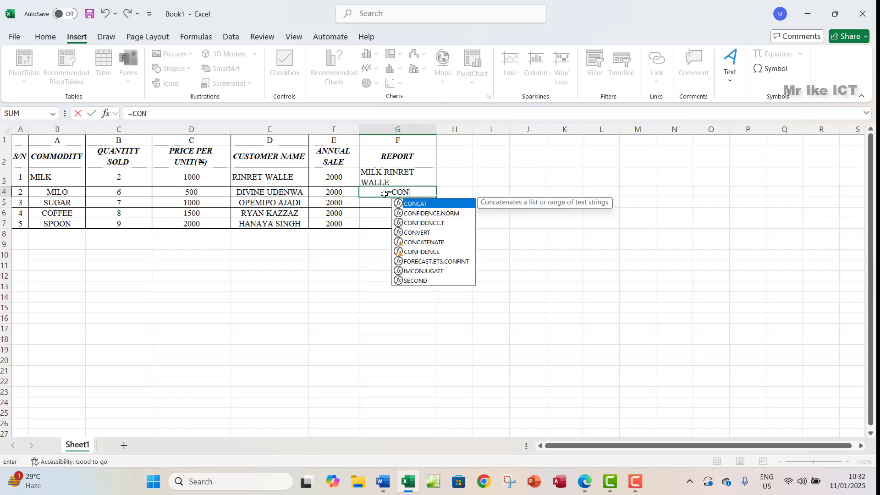
double_click(426, 204)
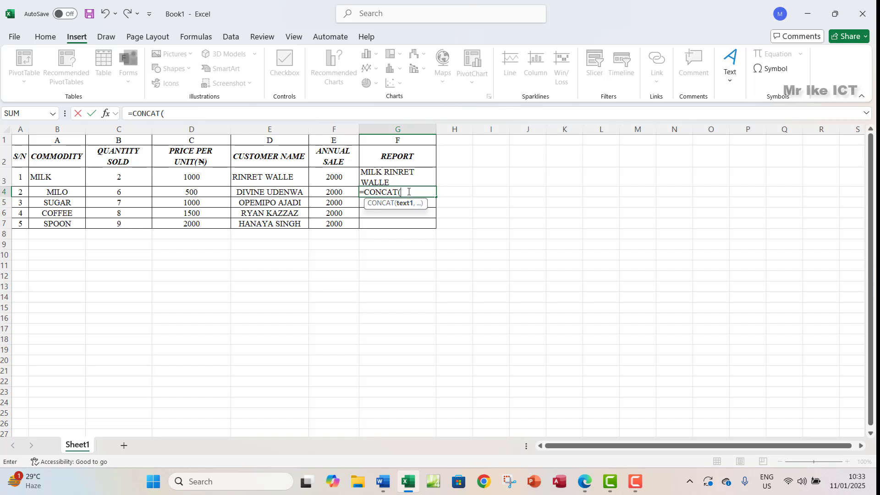
click(55, 192)
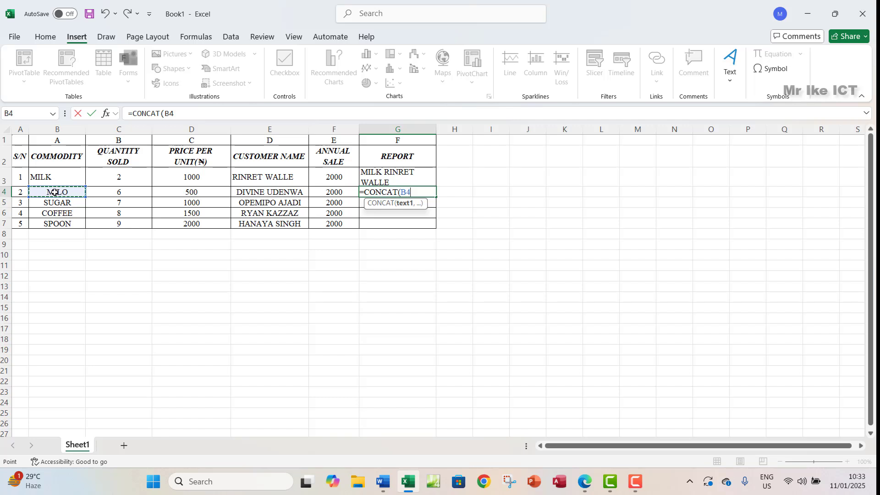
text(,)
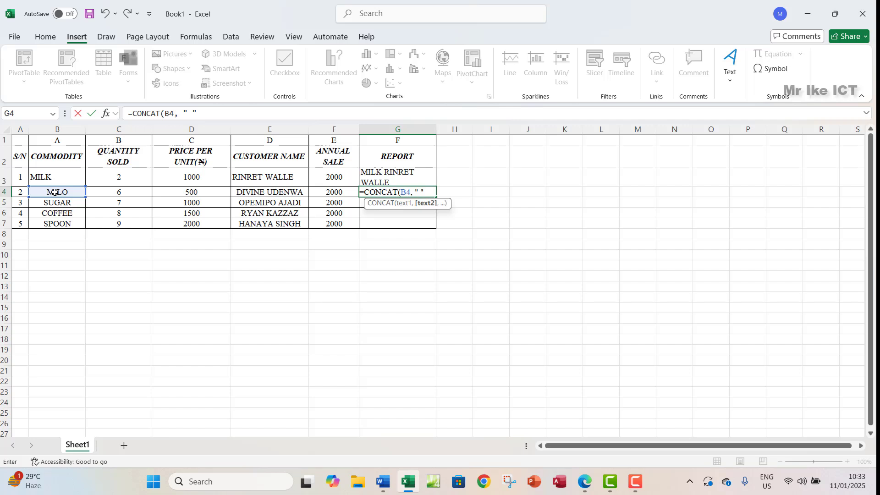
text(,)
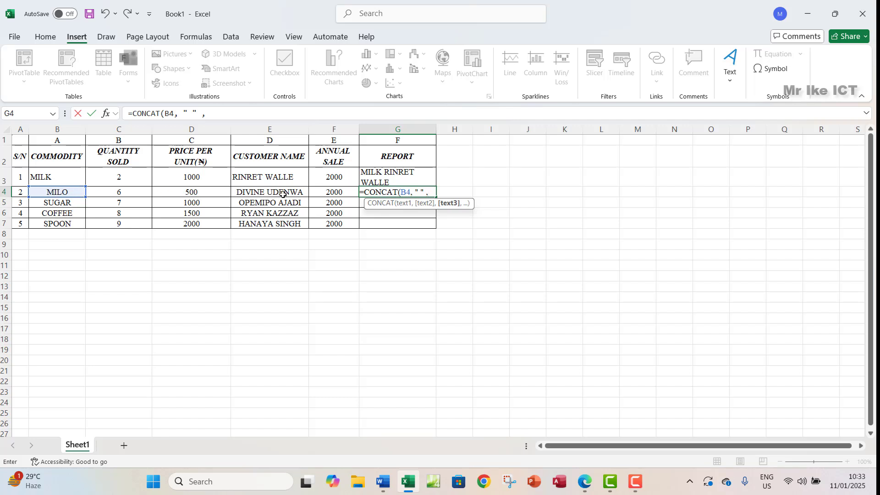
click(257, 195)
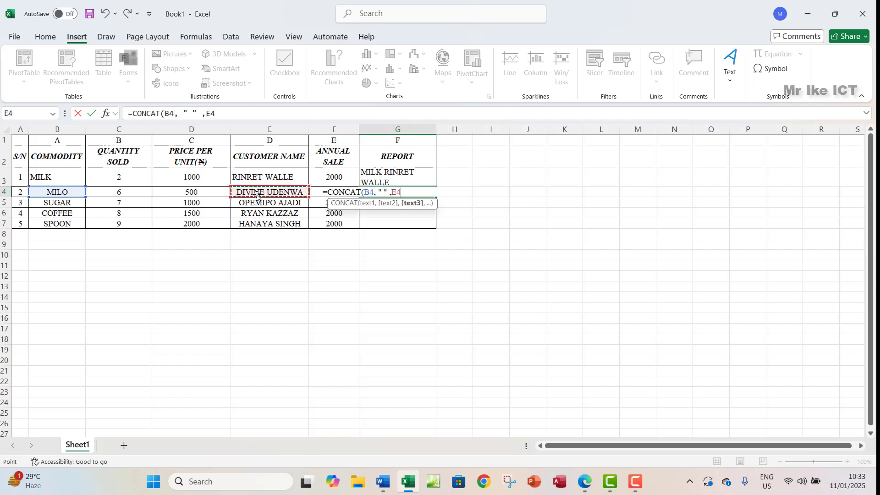
text())
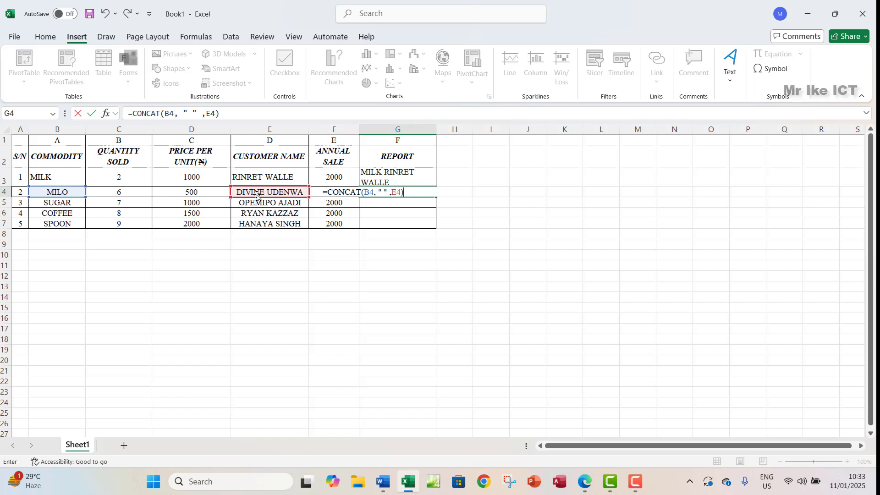
key(Return)
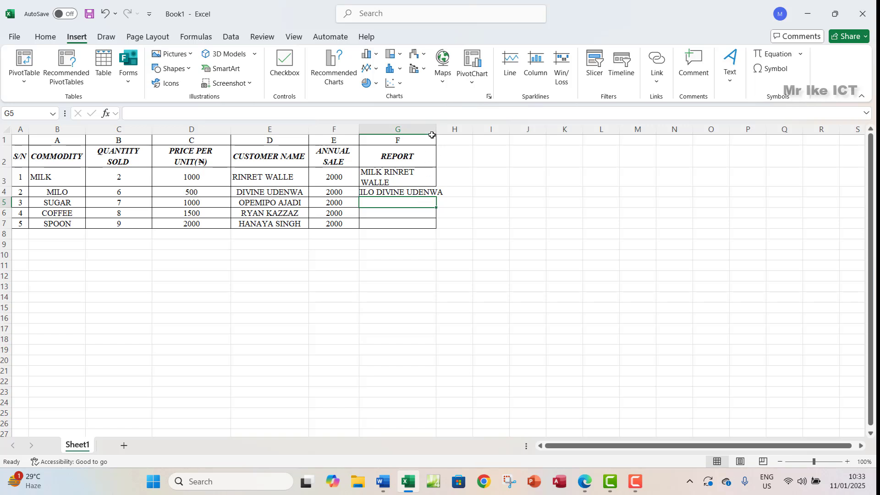
key(Up)
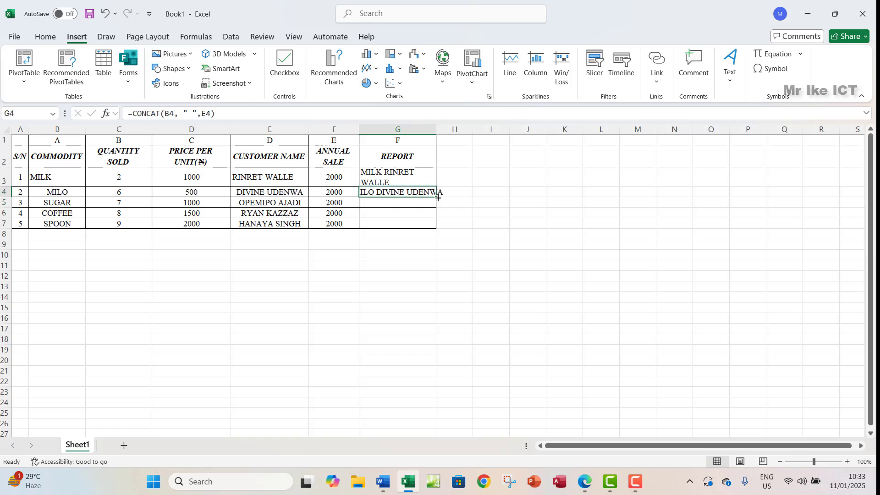
drag(435, 197, 436, 225)
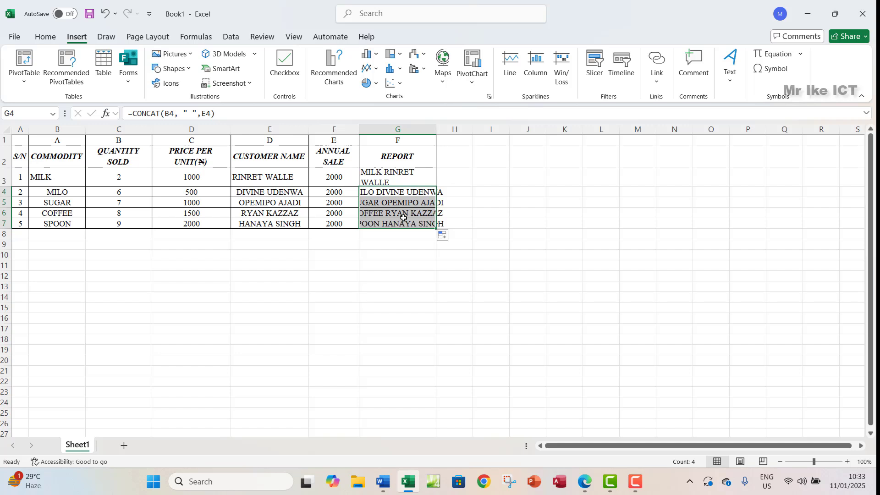
Step: AutoFit the REPORT column G to its entries and check the formulas in G4 and G5 against the entry in G3
double_click(440, 133)
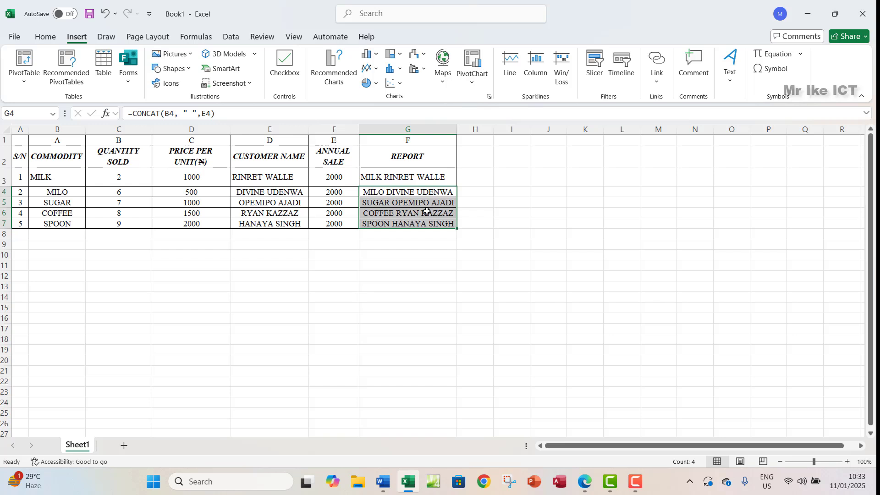
click(410, 204)
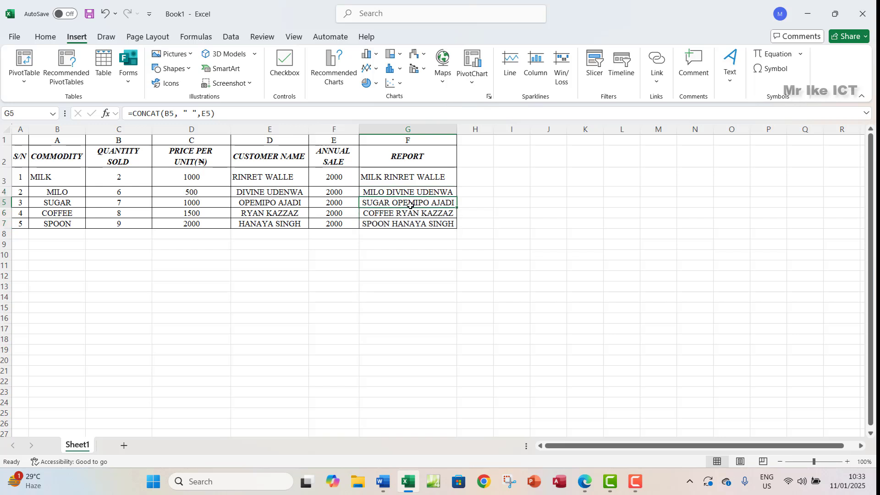
click(403, 179)
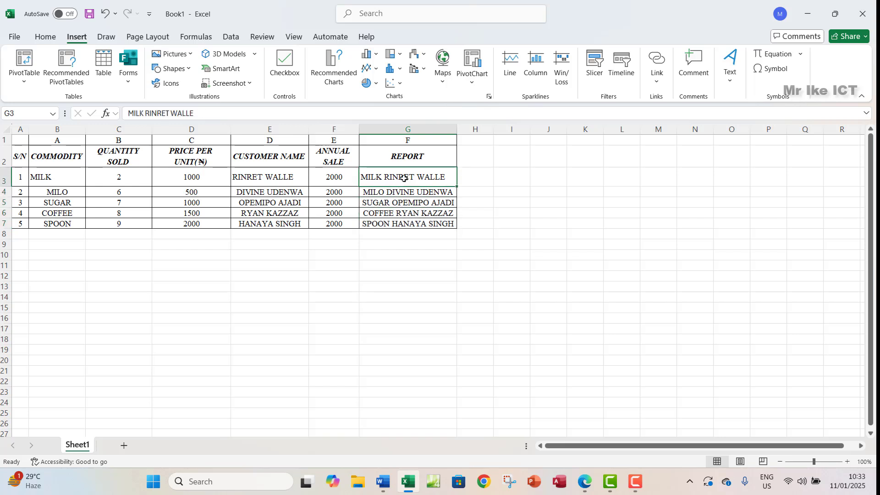
click(45, 37)
click(399, 205)
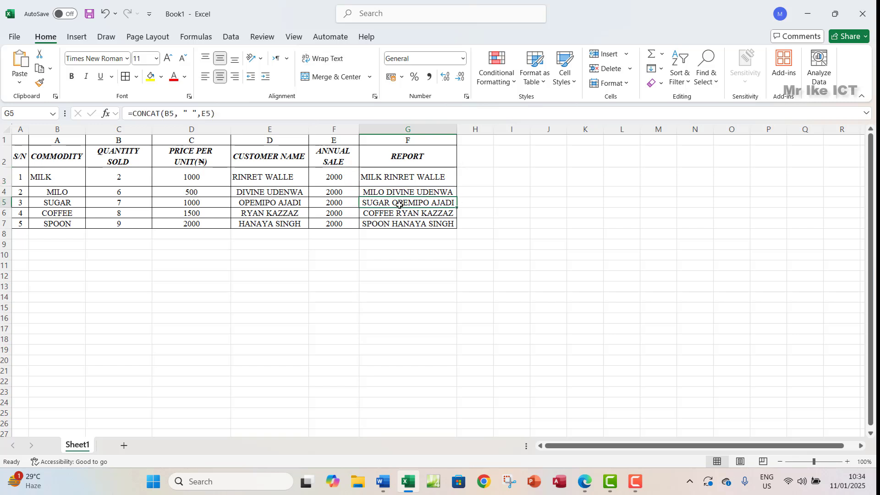
click(401, 193)
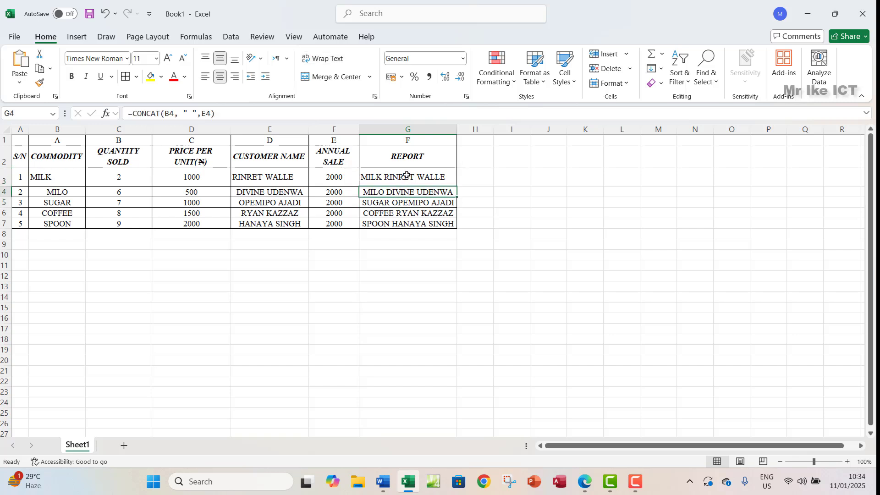
Step: Widen column G slightly and replace the CONCAT formulas in G4:G7 with their values only
mouse_move(406, 175)
mouse_down()
mouse_move(402, 220)
mouse_move(417, 213)
mouse_move(417, 224)
mouse_up()
click(400, 193)
click(403, 197)
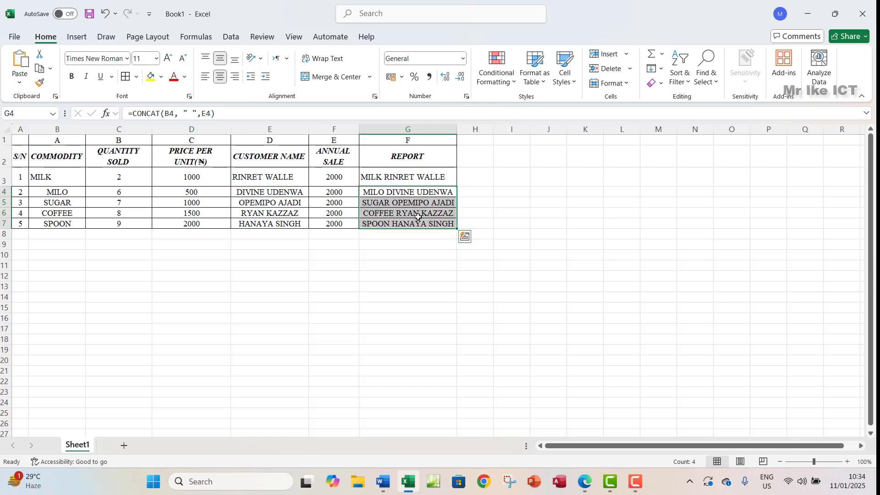
drag(458, 131, 460, 131)
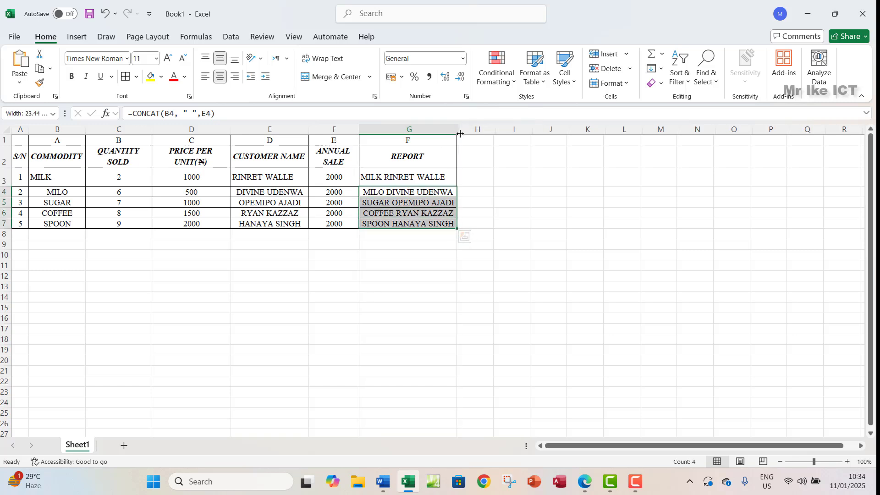
click(410, 199)
drag(396, 194, 399, 220)
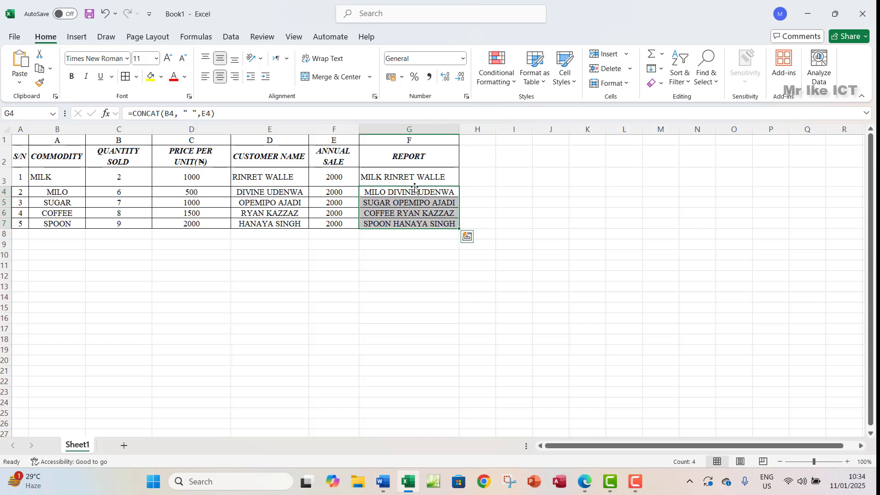
drag(415, 188, 437, 198)
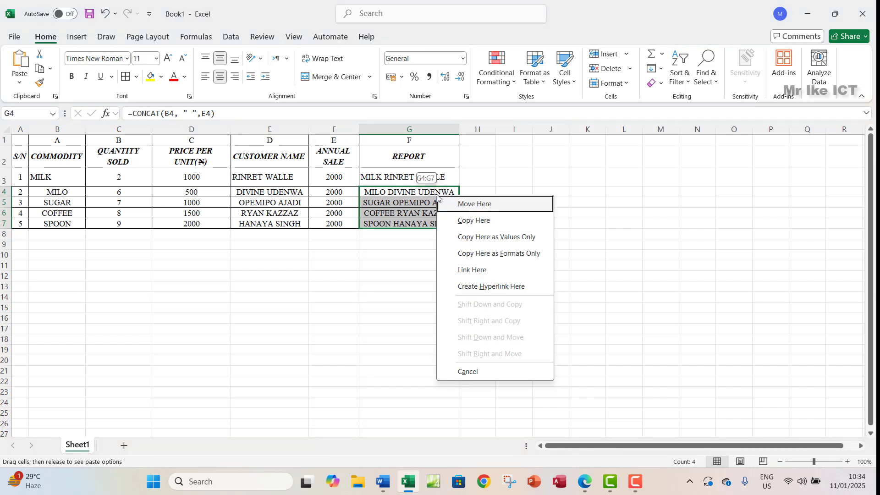
click(494, 242)
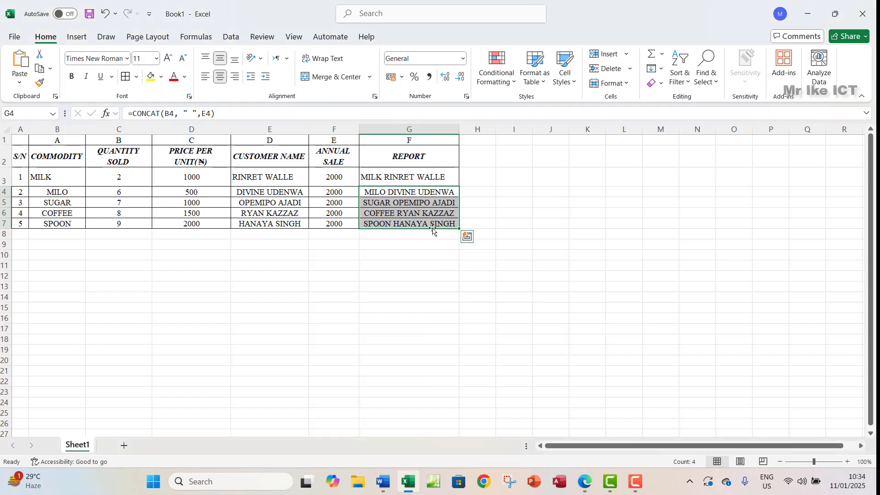
Step: Examine the contents of the REPORT cells G4 to G7 and G3 for plain text instead of formulas
click(403, 202)
click(398, 224)
click(397, 193)
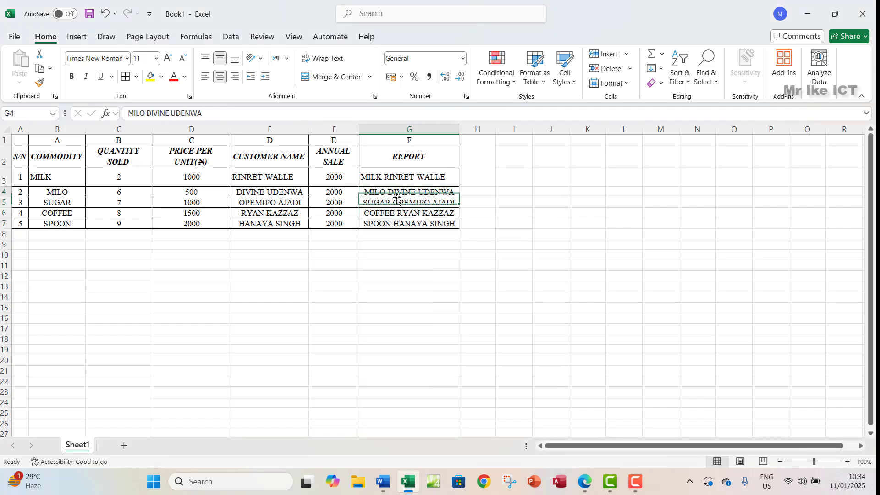
click(397, 224)
click(397, 213)
click(397, 193)
click(392, 215)
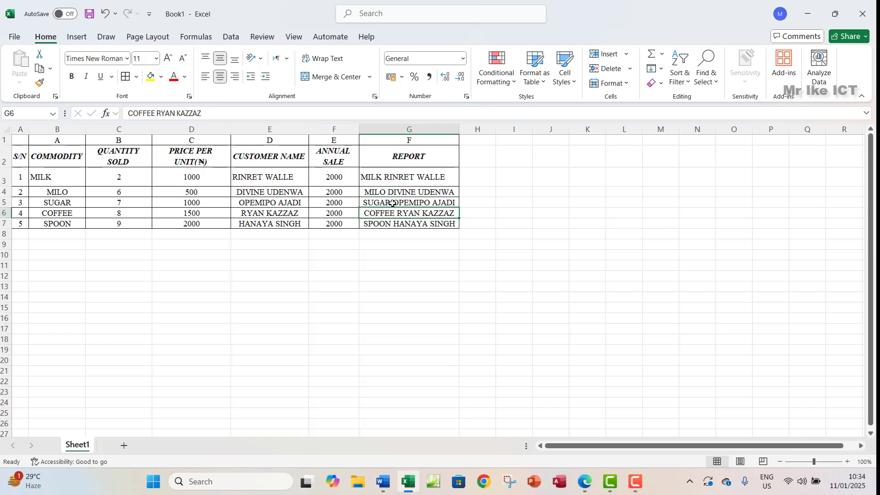
click(419, 180)
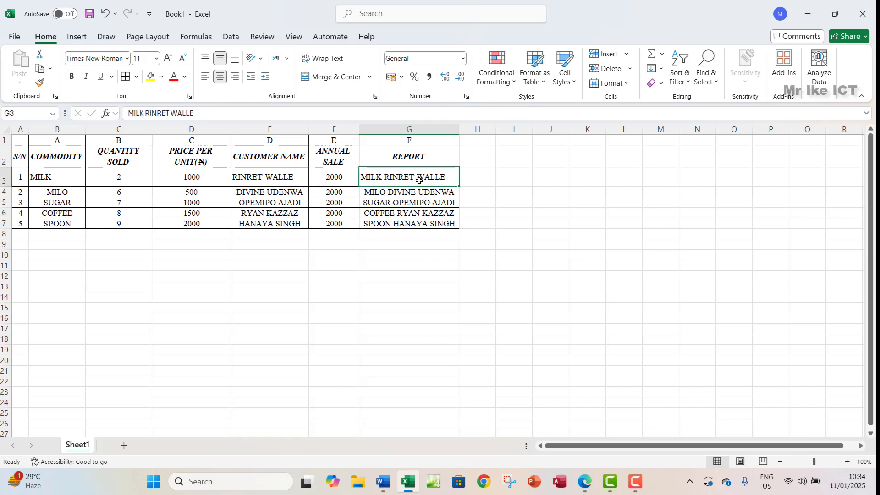
Step: Wrap the text of the reports in G3:G7 and narrow the REPORT column
drag(419, 187, 419, 226)
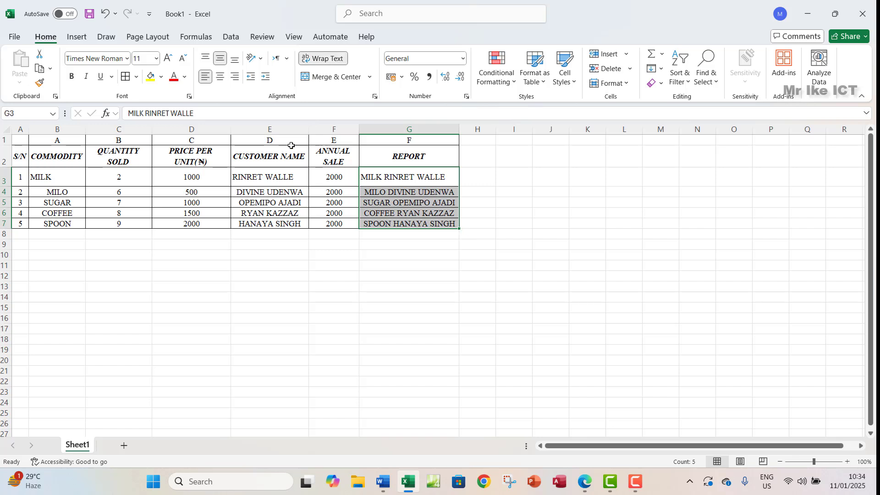
click(319, 58)
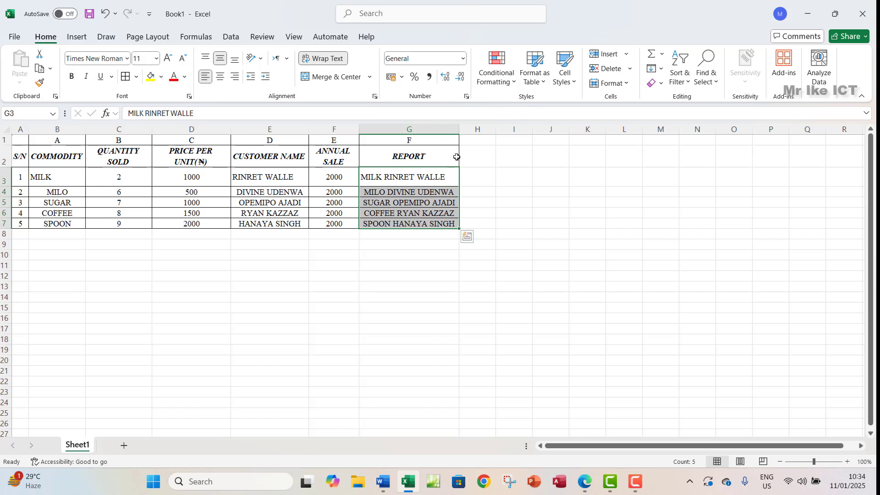
drag(461, 129, 443, 129)
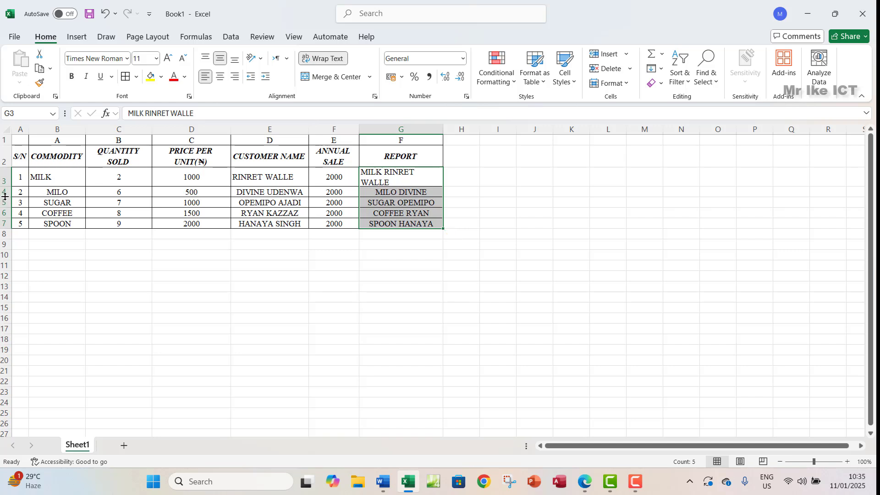
Step: Increase the height of rows 4 to 7 to fit two-line reports and left-align G3:G7
drag(3, 191, 5, 211)
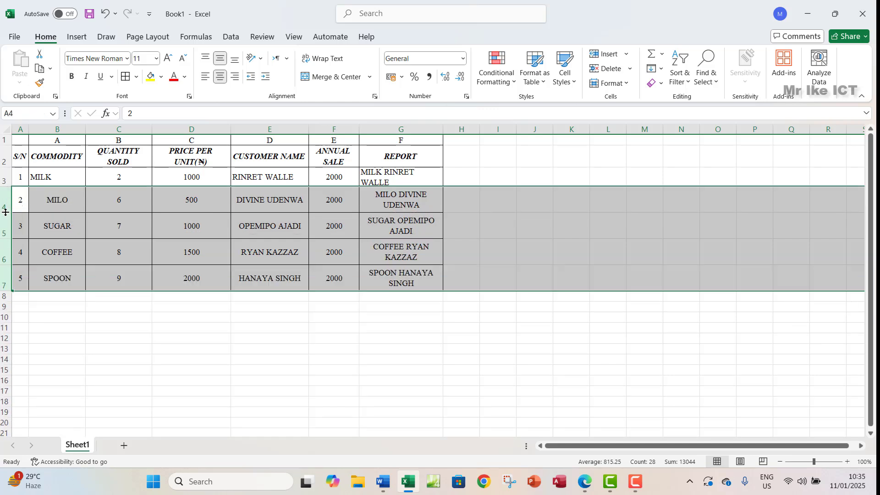
click(411, 231)
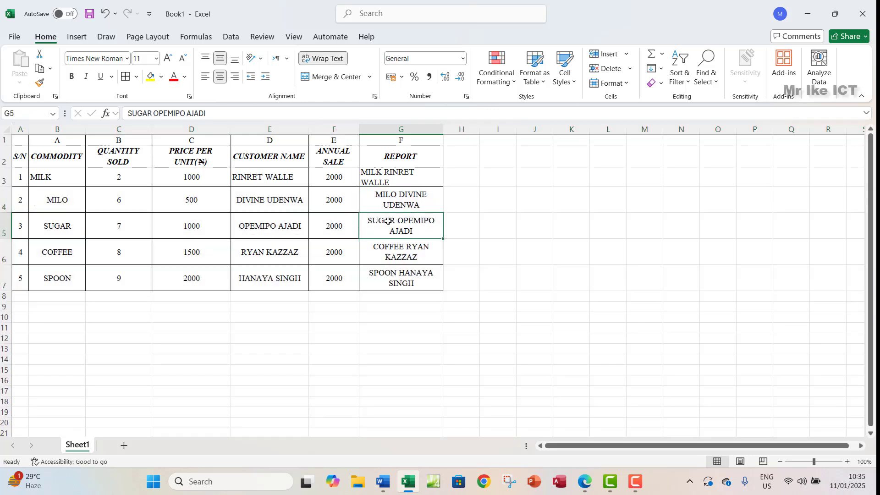
drag(392, 179, 399, 279)
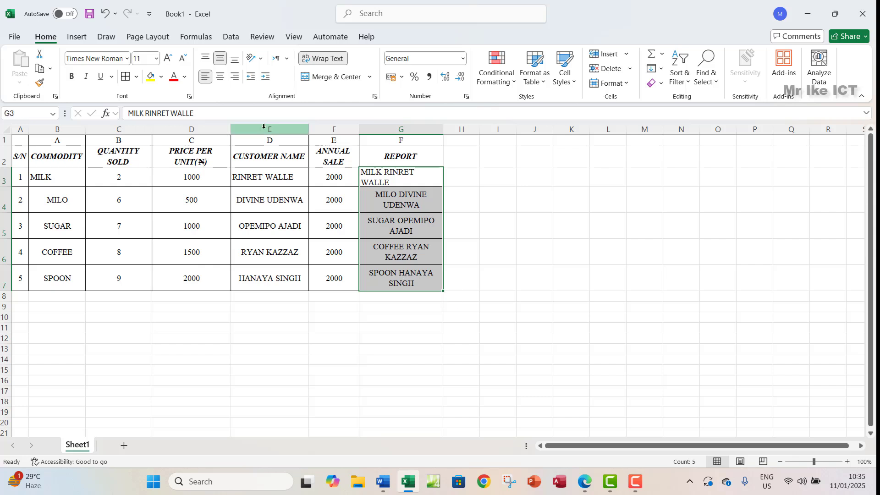
click(204, 77)
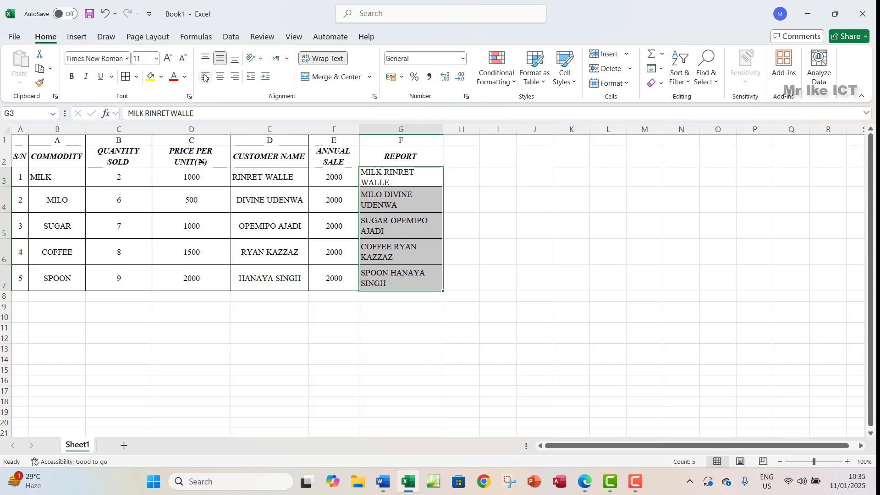
Step: Left-align the commodities in B4:B7 and the customer names in E4:E7
drag(51, 201, 57, 279)
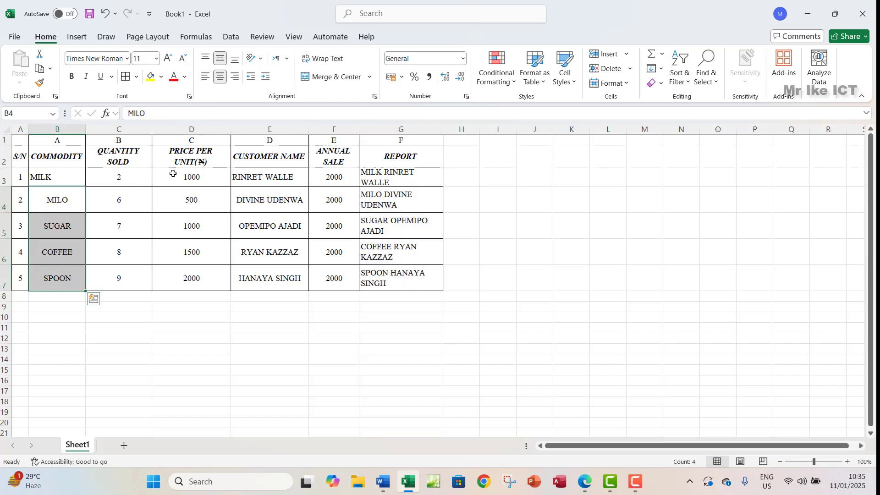
click(205, 77)
click(403, 208)
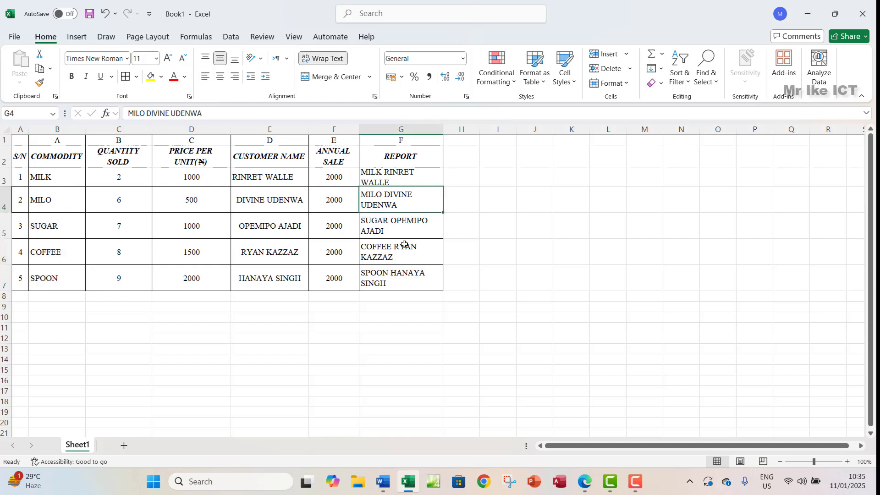
click(394, 254)
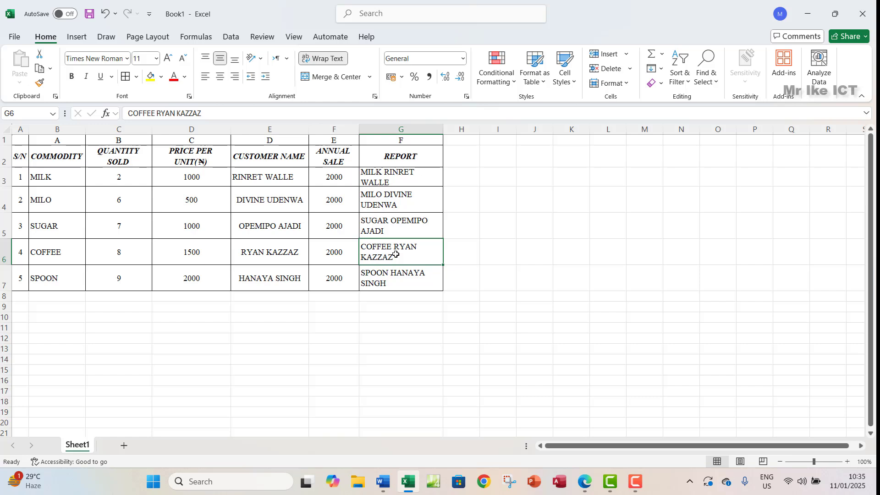
drag(275, 200, 284, 291)
click(205, 80)
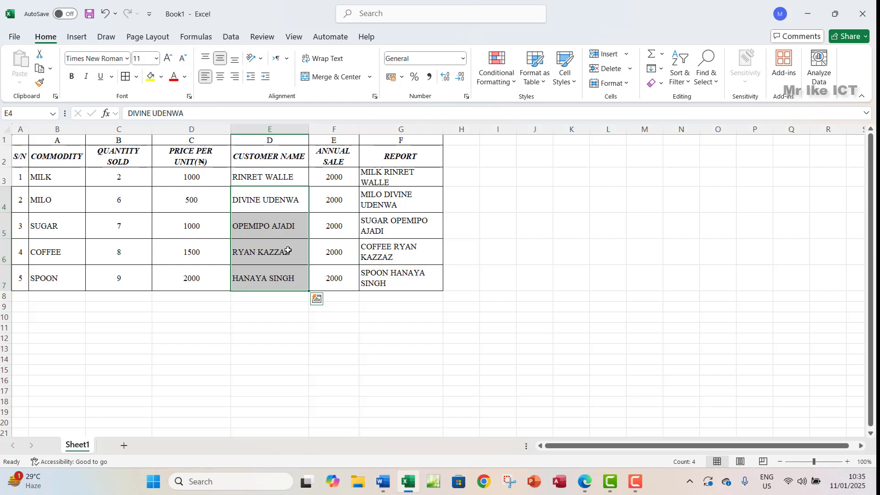
click(293, 227)
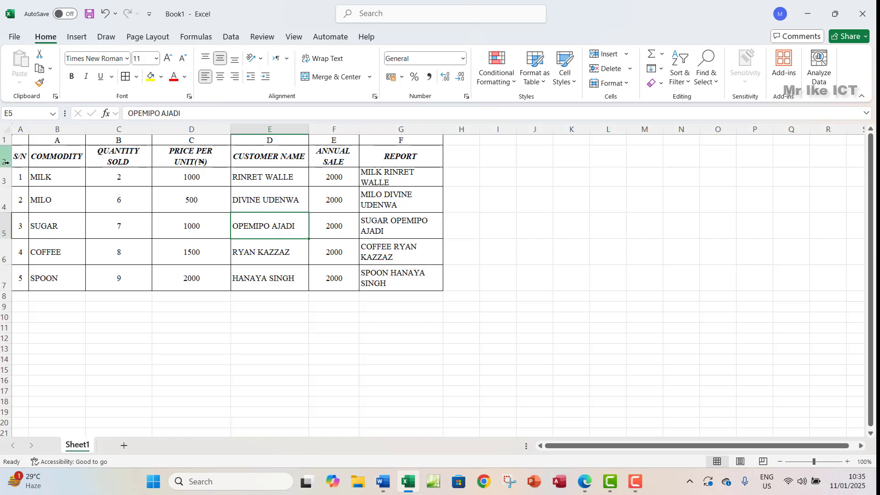
Step: Insert a narrow blank column before the table's S/N column and a blank row above the table
right_click(18, 131)
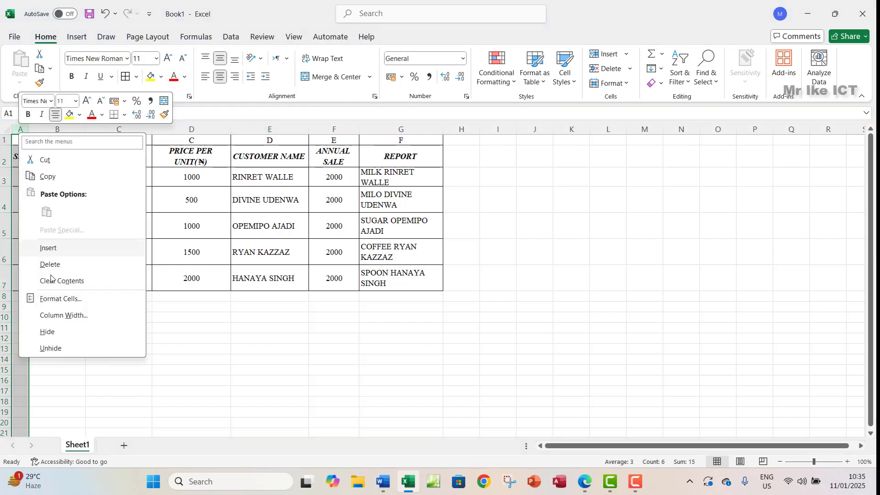
click(68, 249)
drag(48, 129, 29, 129)
click(5, 140)
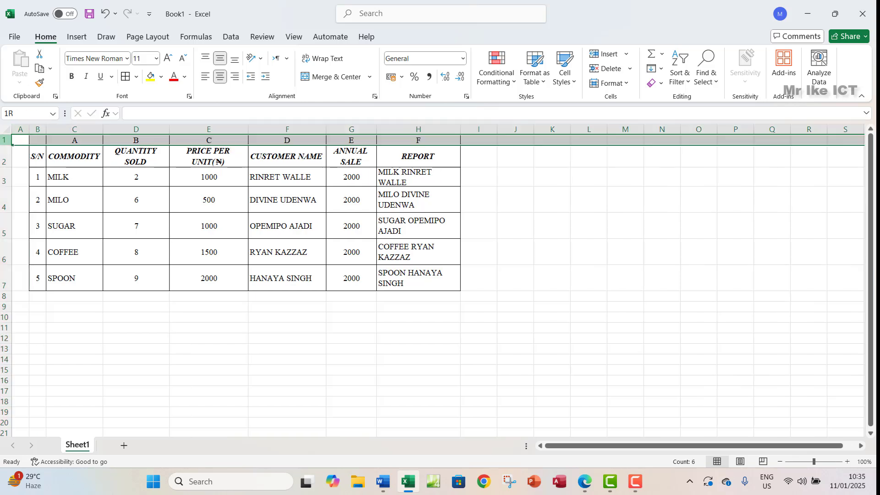
right_click(9, 140)
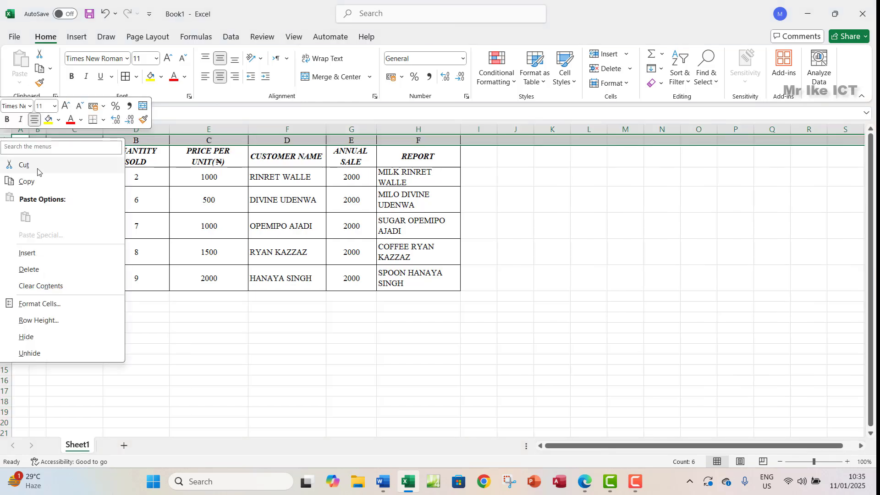
click(27, 252)
click(212, 216)
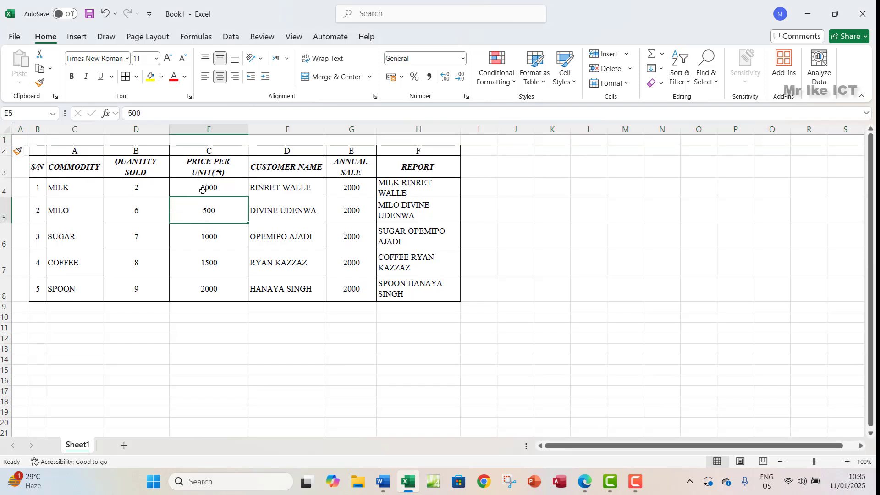
click(92, 140)
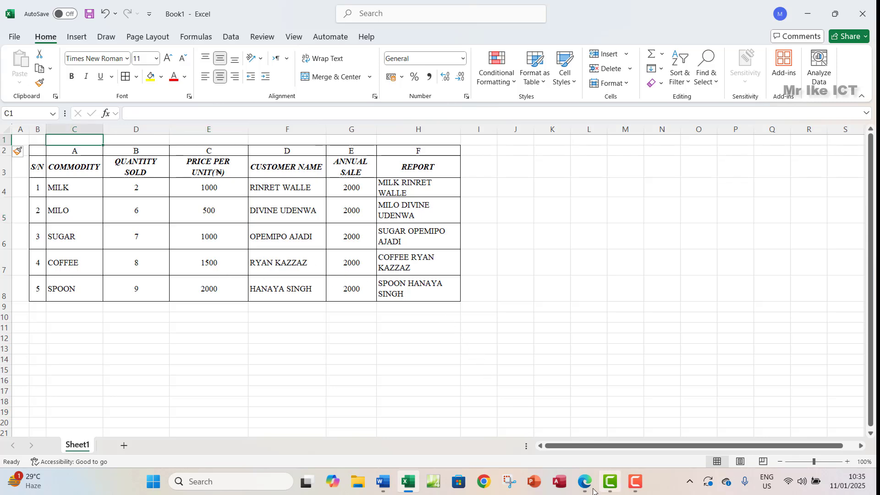
Step: Switch to the NECO paper PDF in Edge and highlight task ix about combining commodity and customer name in the REPORT column
key(alt+Tab)
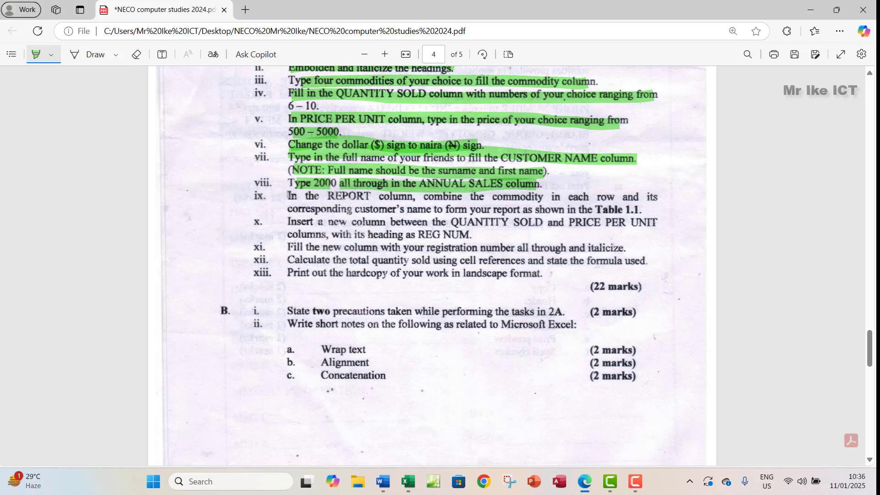
mouse_move(289, 194)
mouse_down()
mouse_move(661, 197)
mouse_move(293, 206)
mouse_up()
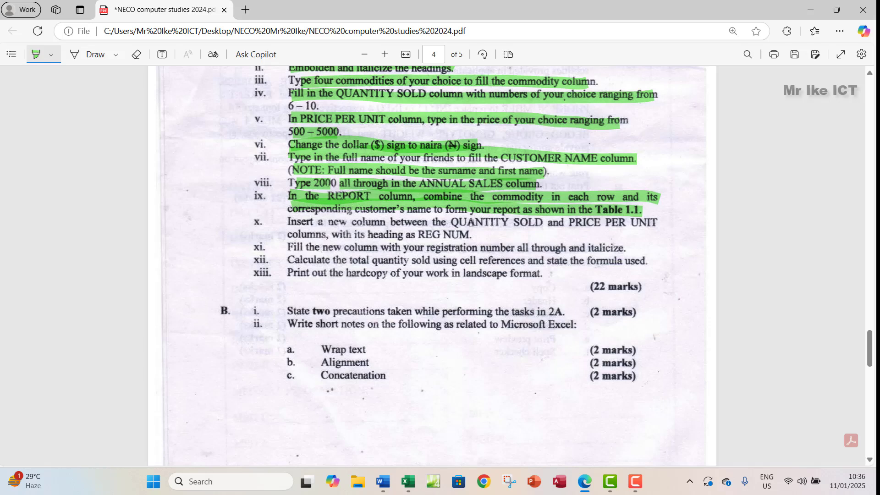
Step: Return to the Excel workbook and locate the adjacent QUANTITY SOLD and PRICE PER UNIT headings in D3 and E3
click(408, 486)
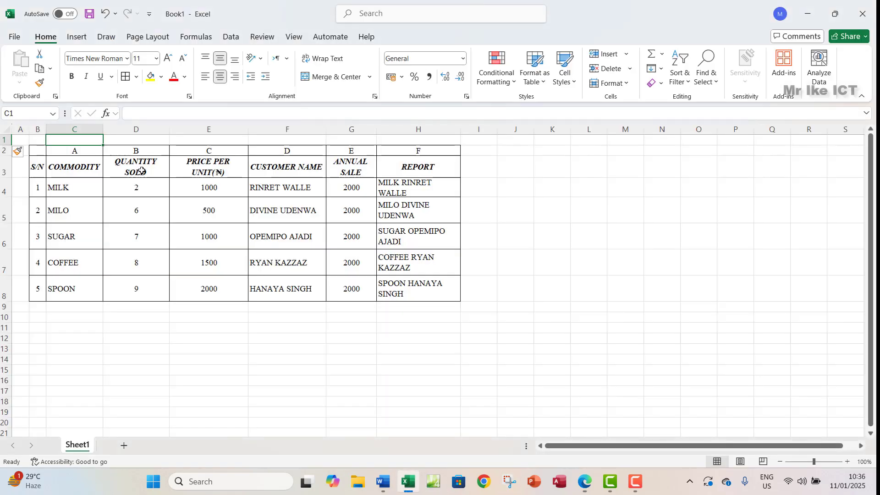
click(201, 168)
click(151, 166)
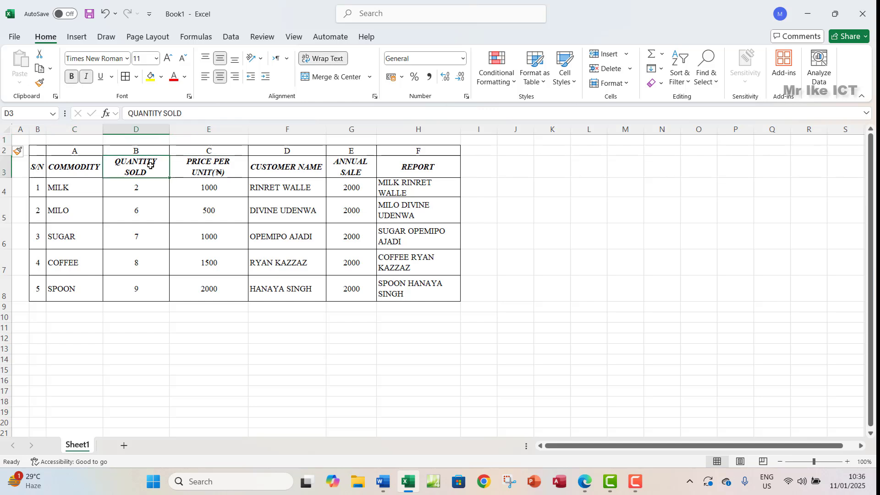
click(202, 168)
click(147, 172)
click(190, 170)
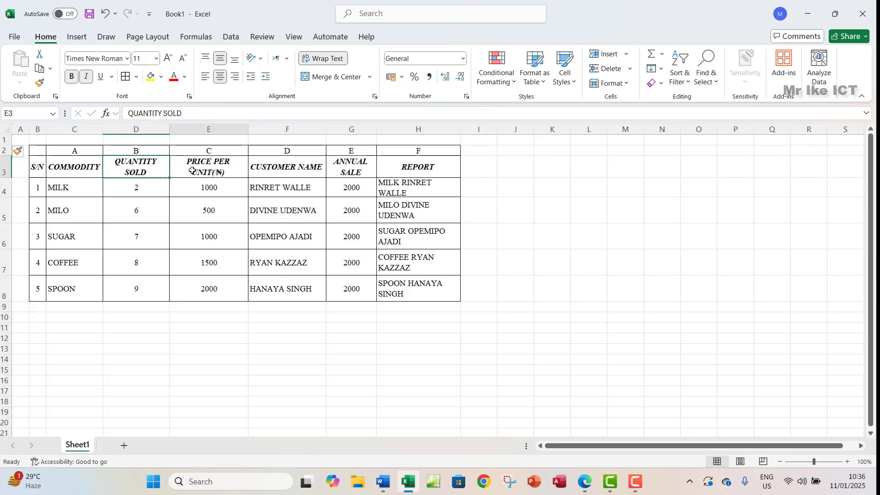
Step: Insert a blank column between the QUANTITY SOLD and PRICE PER UNIT columns of the table
click(143, 167)
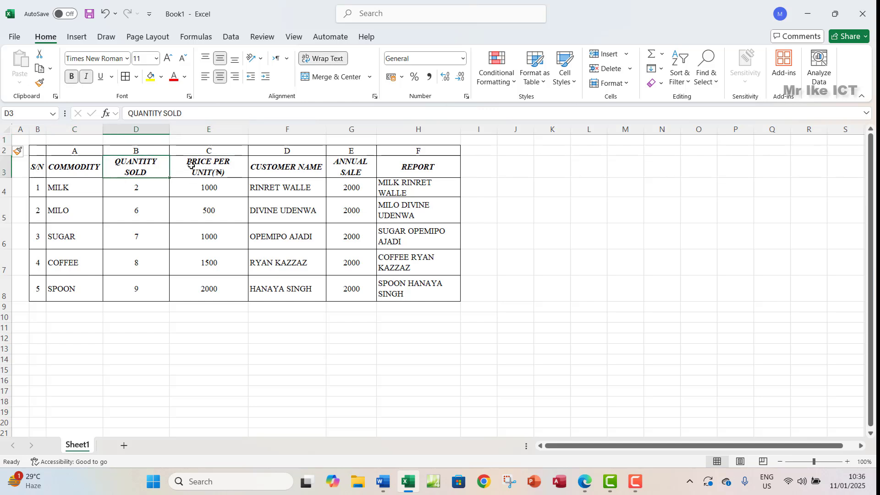
right_click(208, 129)
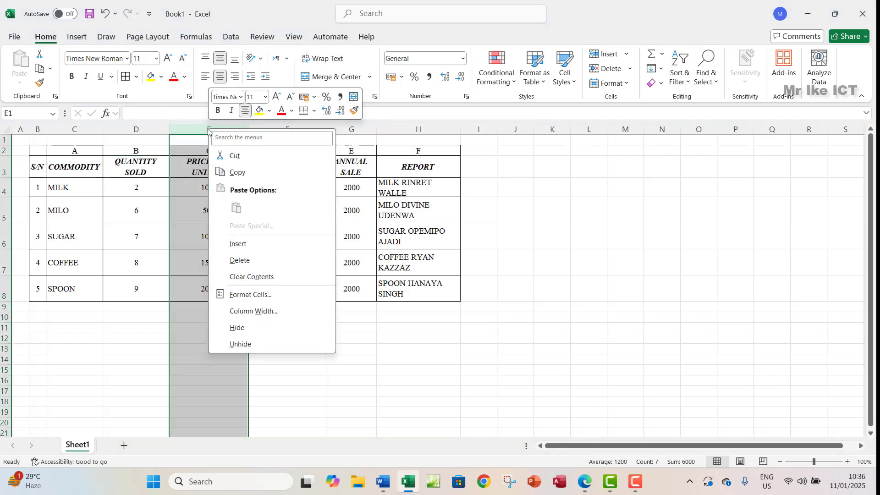
click(240, 244)
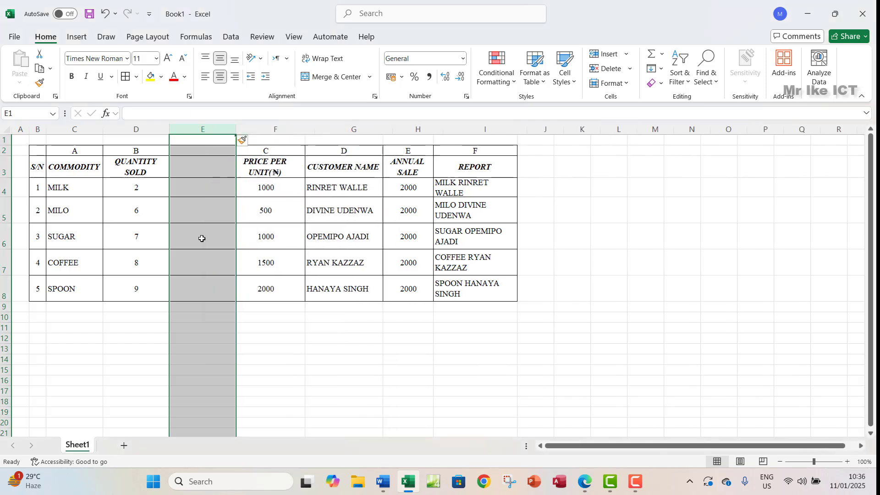
click(184, 162)
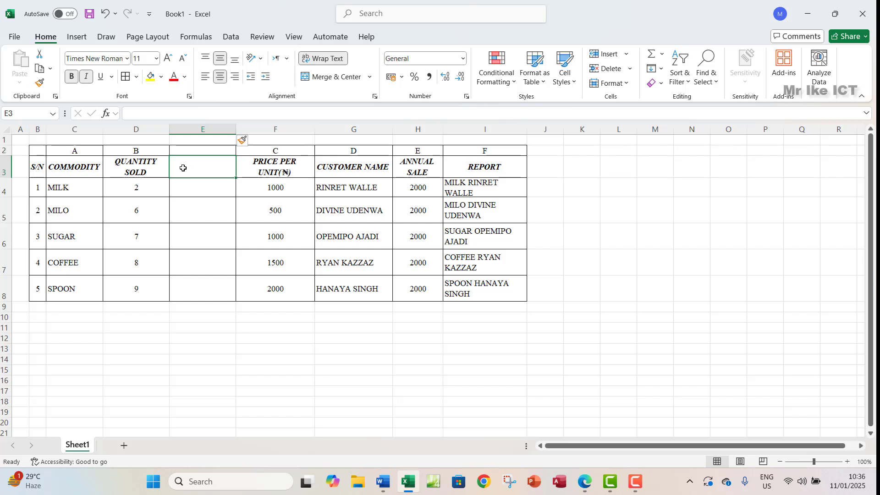
click(194, 150)
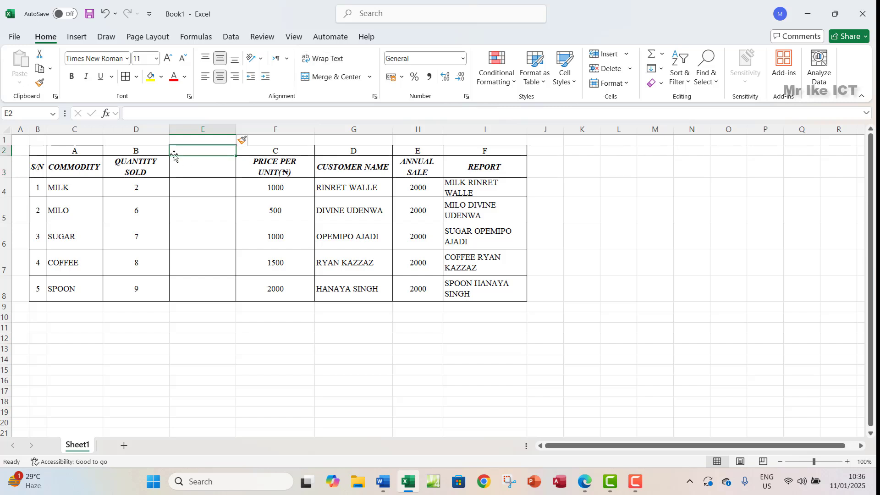
click(135, 149)
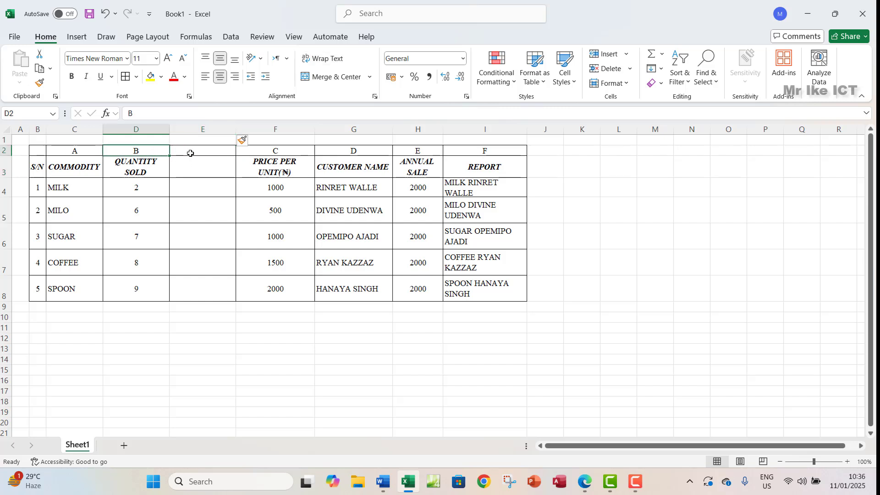
click(271, 150)
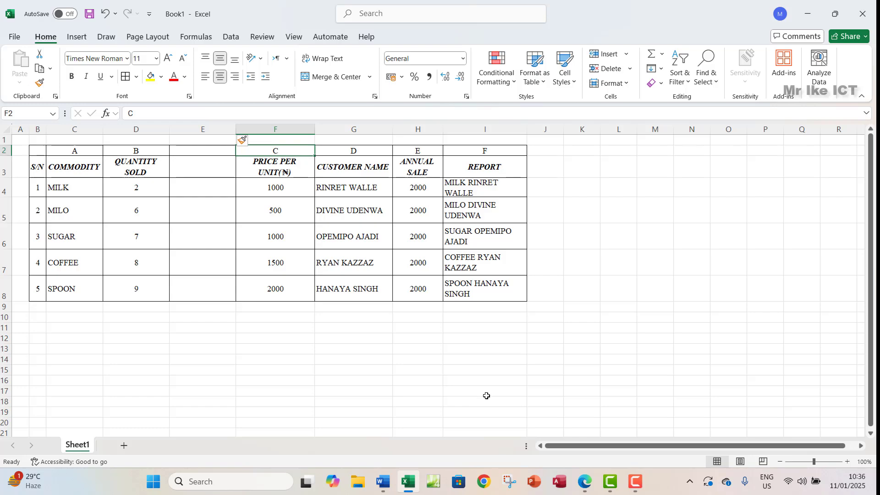
Step: Switch to the NECO paper PDF in Edge and examine Table 1.1's column letters and task x about the new column
click(585, 487)
scroll(424, 347, up, 5)
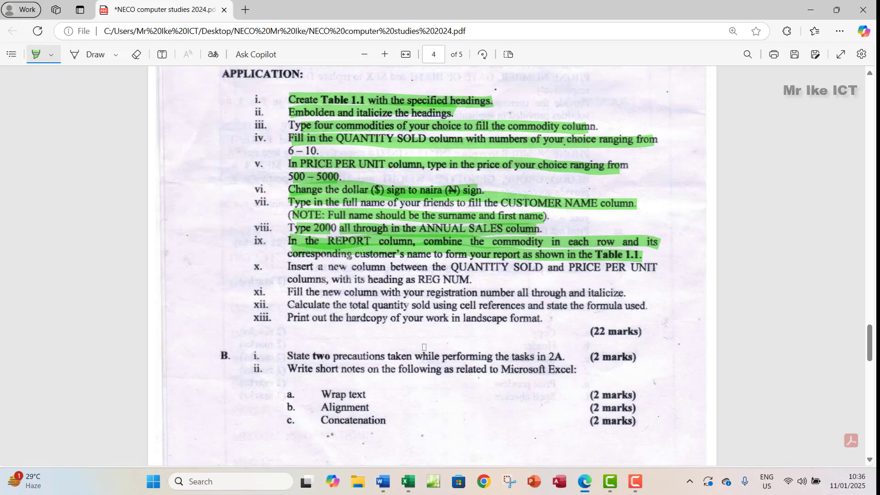
scroll(424, 346, up, 2)
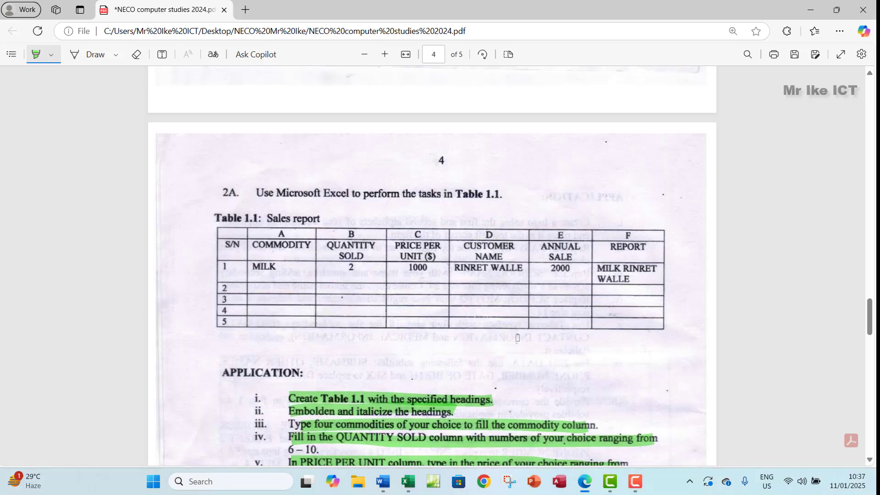
scroll(517, 337, down, 2)
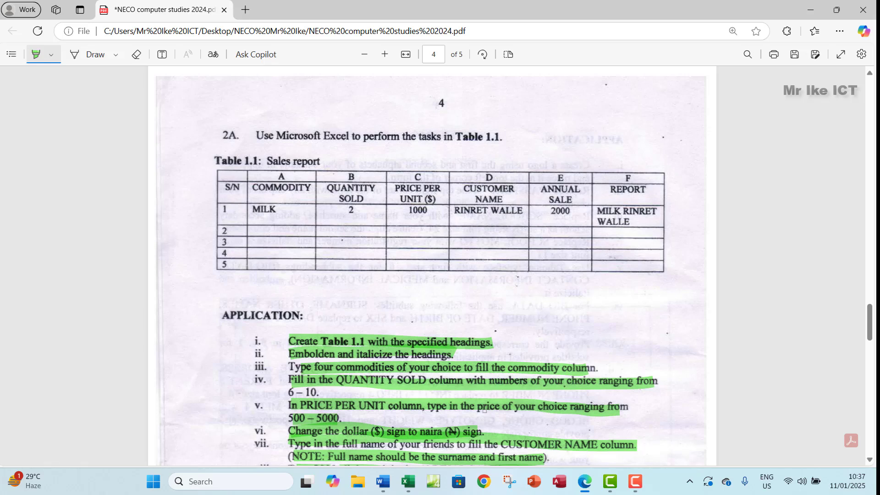
click(407, 482)
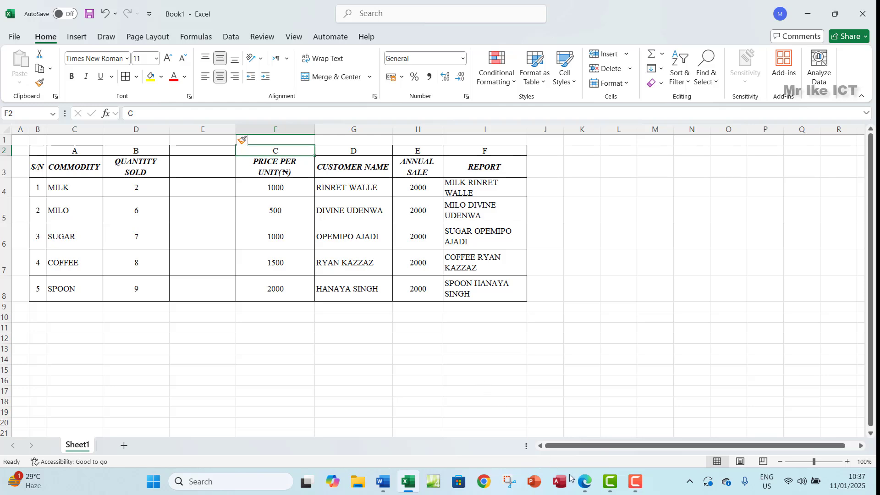
click(588, 487)
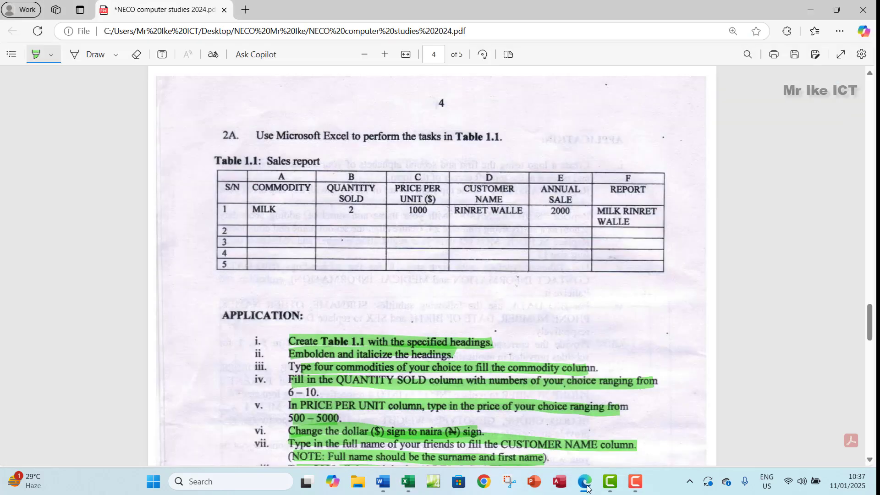
scroll(377, 325, down, 6)
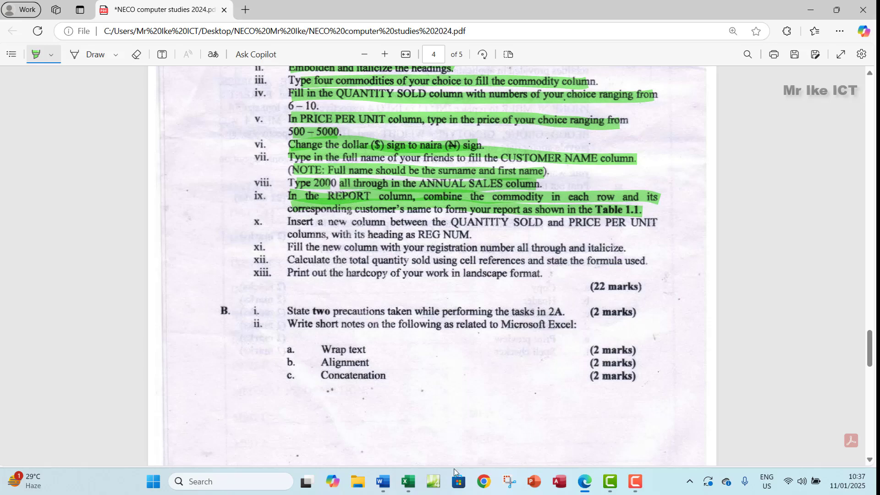
Step: Return to the Excel workbook and enter the heading REG NUM in E3 of the new column
click(408, 482)
click(187, 169)
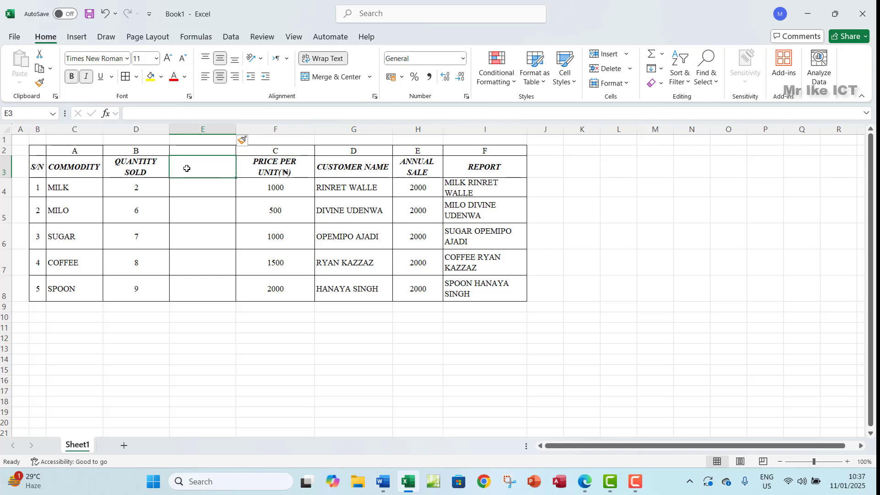
text(RE)
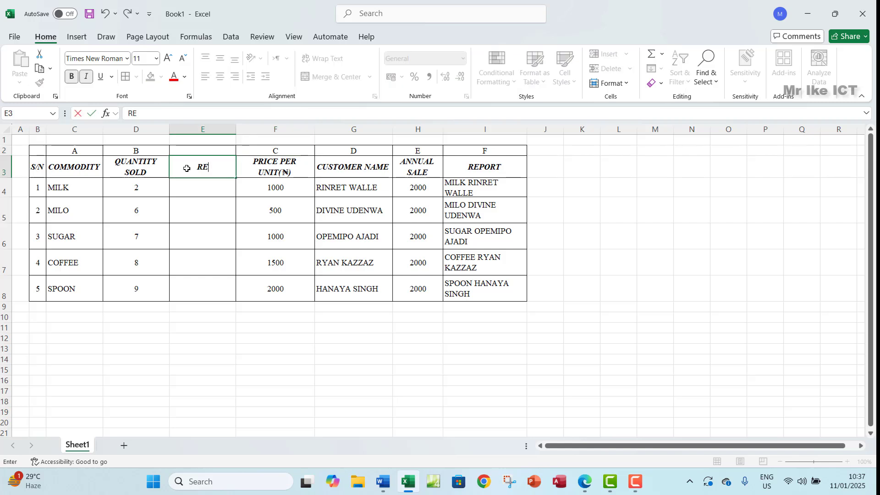
text(G NUM)
Step: Switch to the NECO paper PDF in Edge and highlight the second line of task x and all of task xi
click(584, 482)
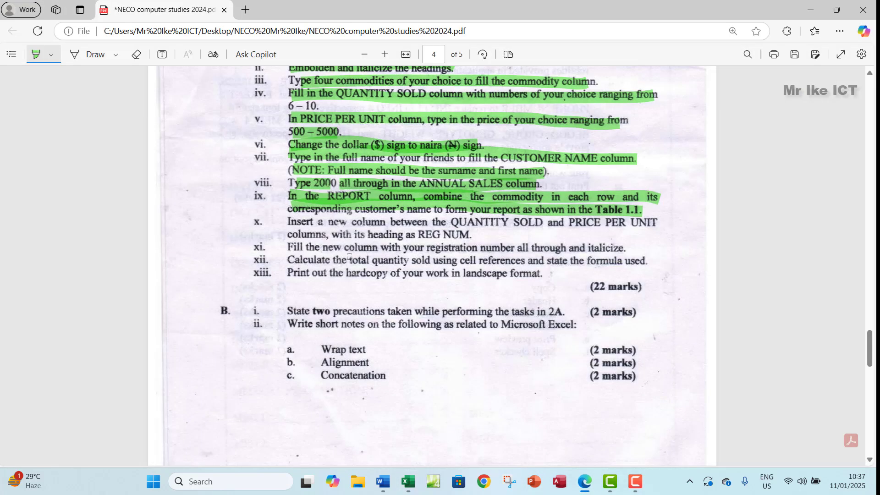
drag(286, 235, 472, 235)
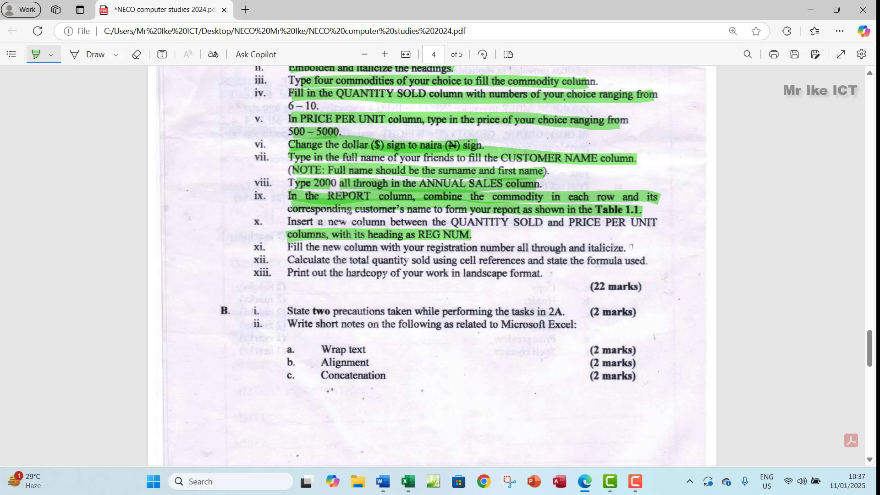
drag(631, 248, 292, 243)
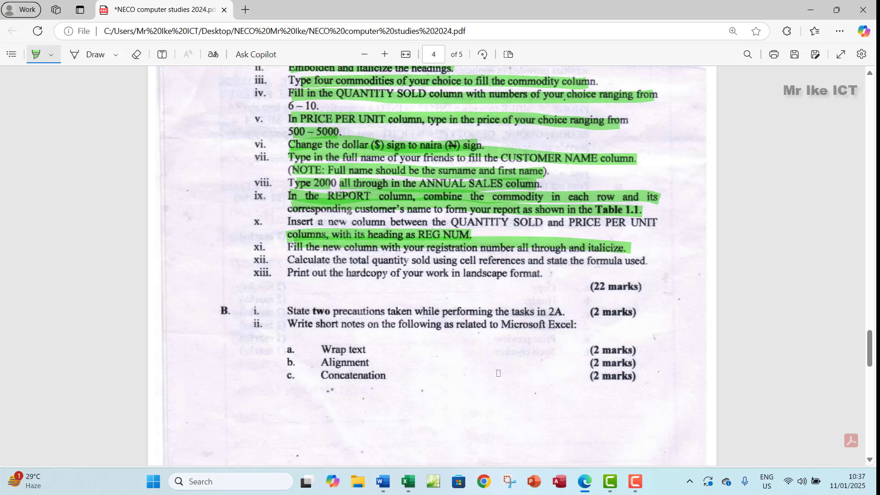
Step: Return to the Excel workbook, enter the registration number in E4 and fill it down through E8
click(407, 481)
click(188, 185)
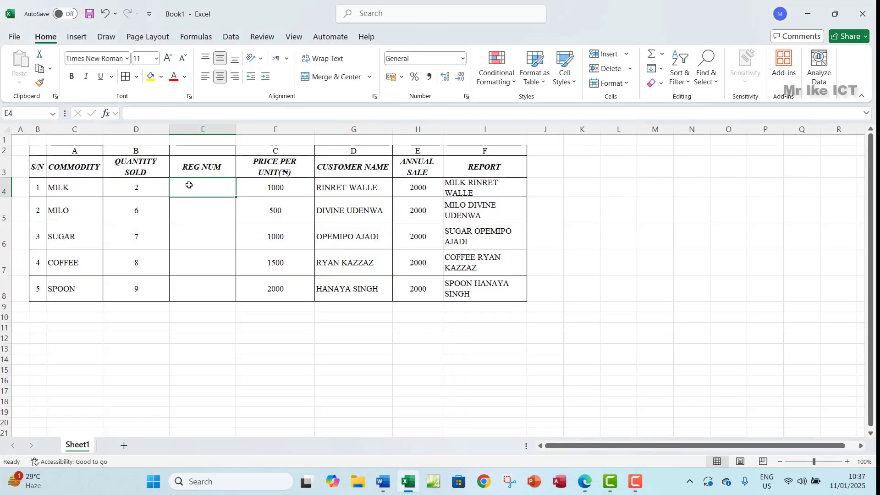
text(123456)
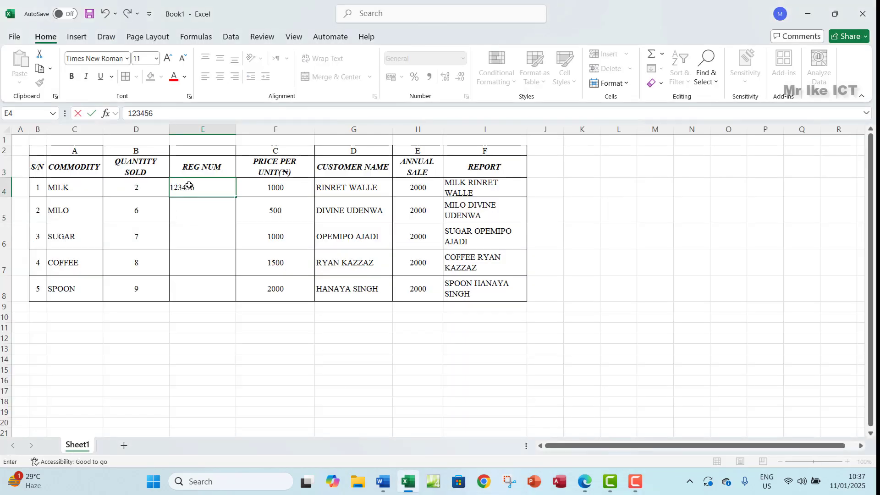
text(78)
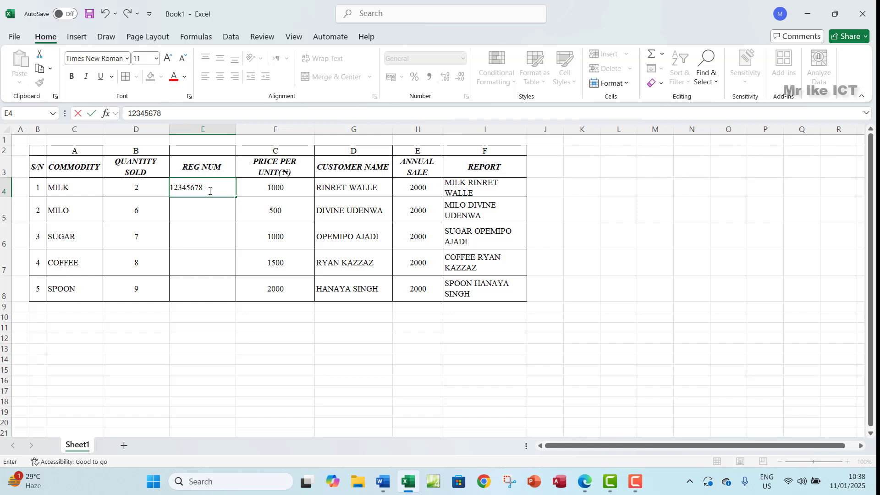
text(NG)
click(187, 187)
click(202, 218)
click(207, 188)
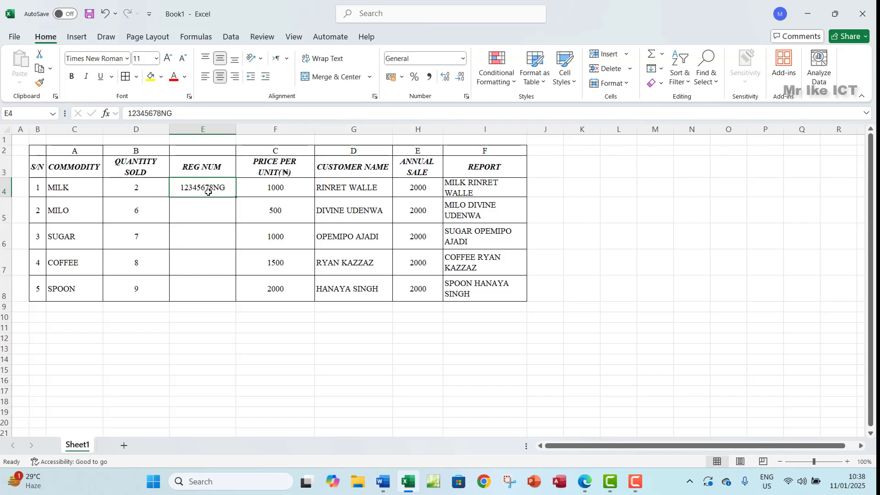
drag(237, 203, 228, 287)
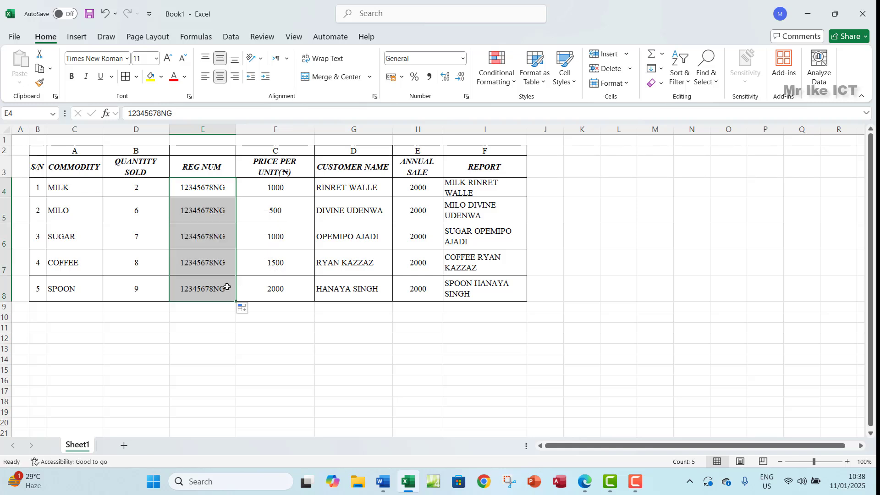
Step: Left-align the registration numbers in E4:E8, check task xi in the Edge PDF, and italicize them in Excel
click(206, 77)
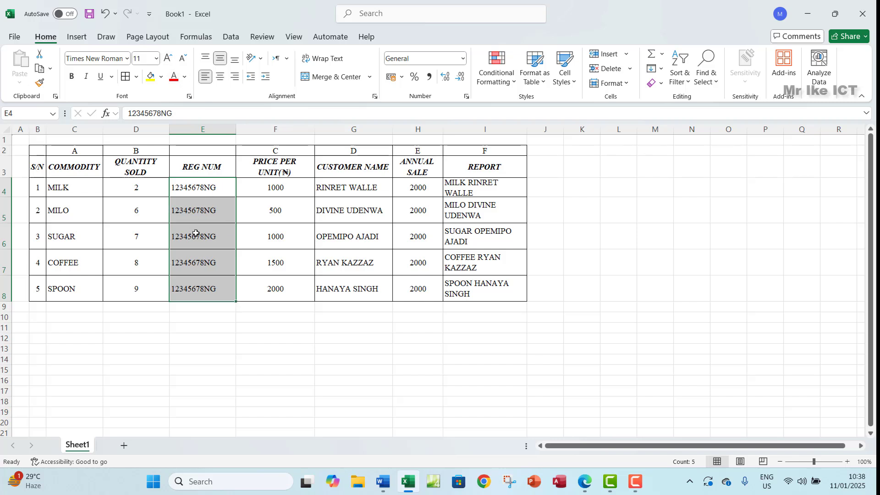
click(202, 201)
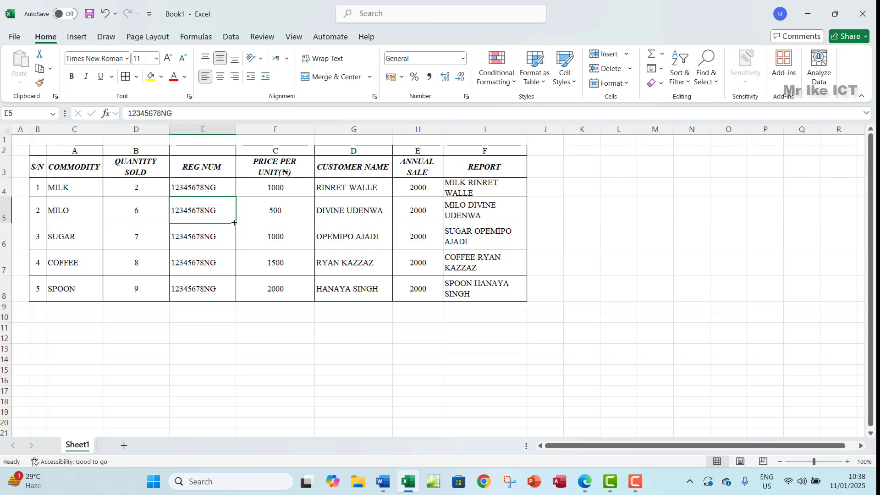
click(586, 482)
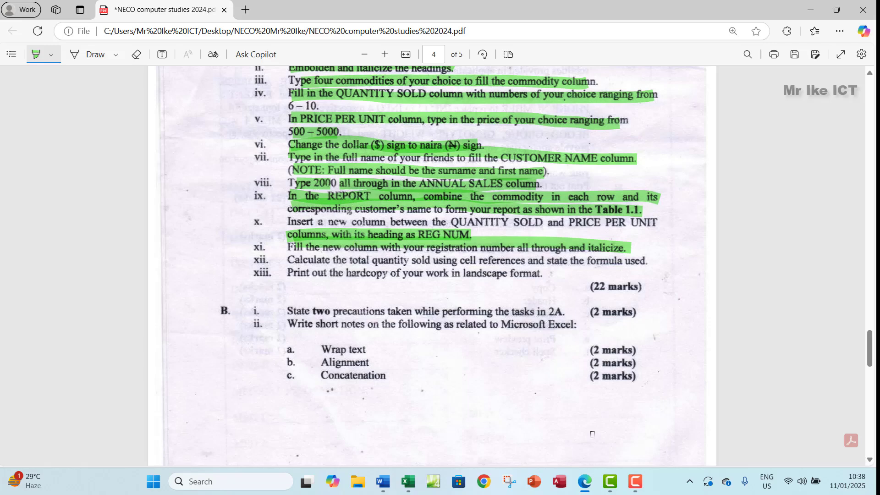
click(414, 494)
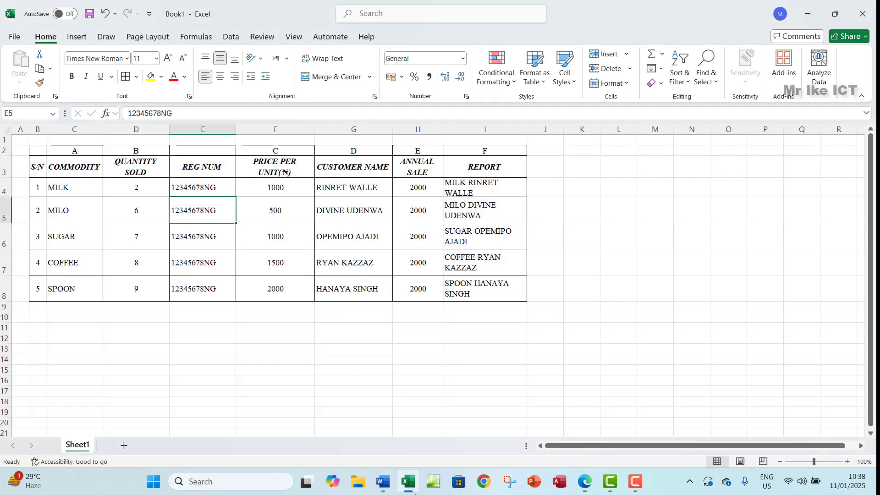
click(205, 197)
drag(204, 198, 205, 287)
click(86, 78)
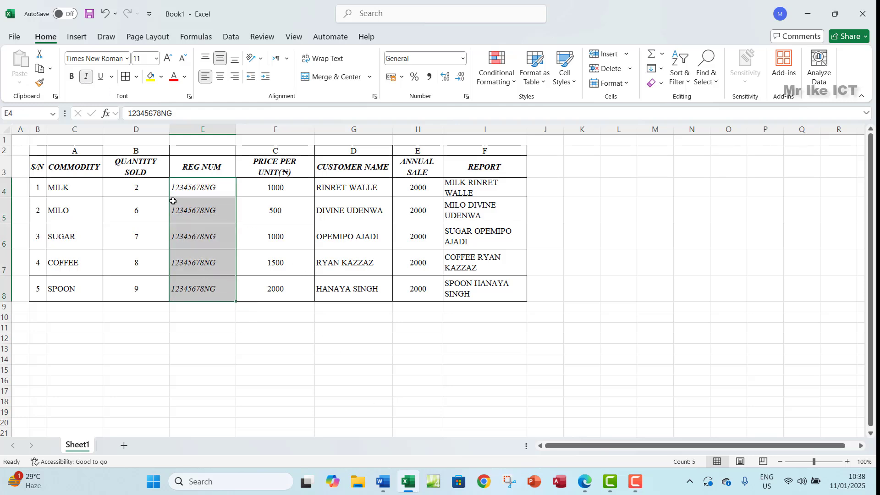
Step: Check task xii in the Edge PDF, return to the Excel workbook and enter the label TOTAL in C9 below the commodities
click(587, 482)
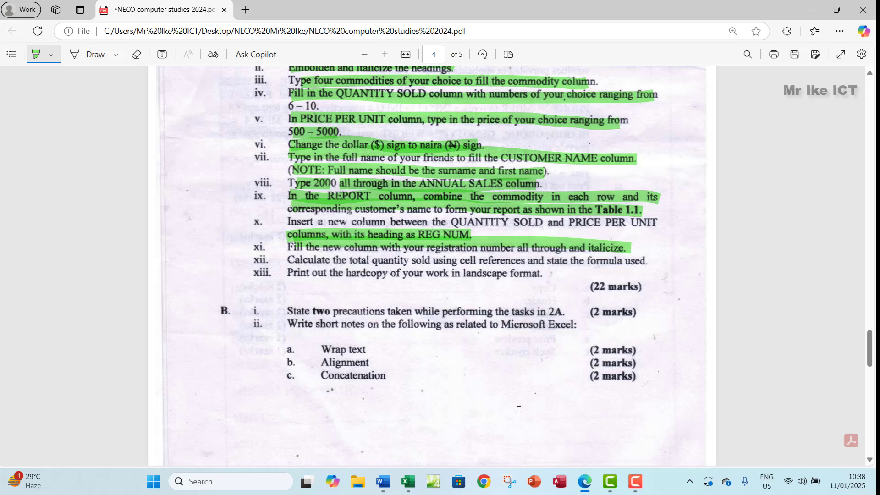
click(408, 481)
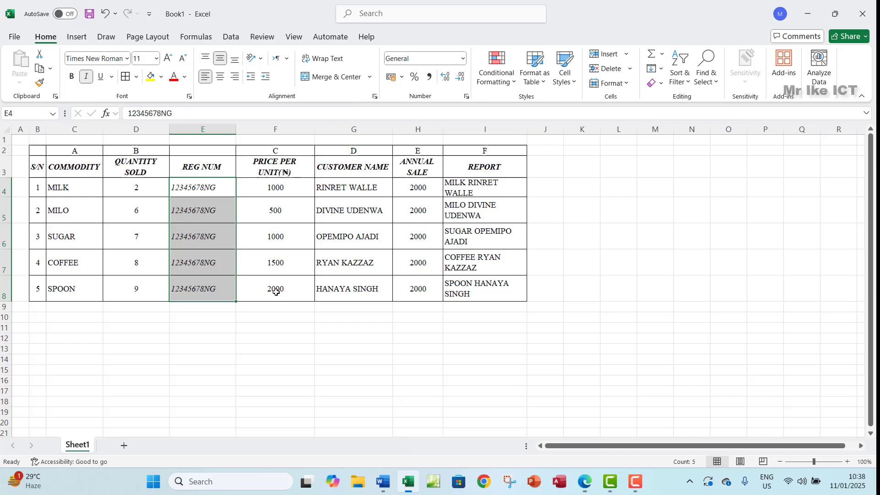
click(137, 172)
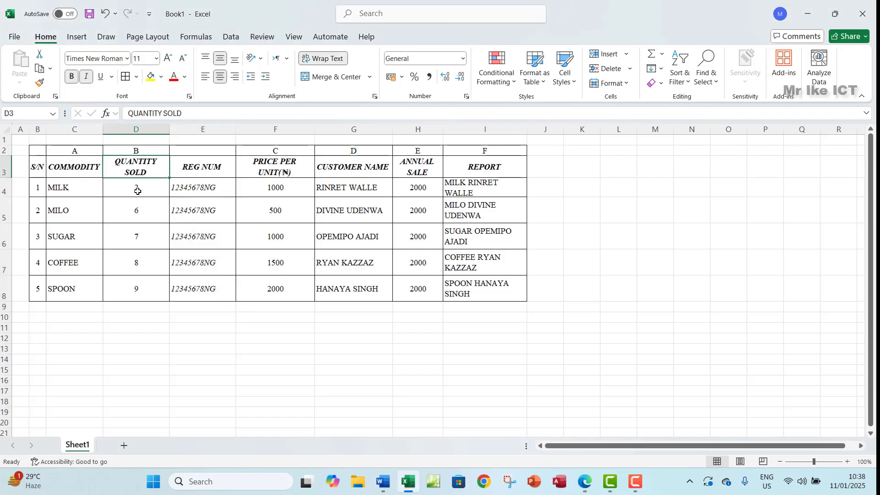
click(72, 308)
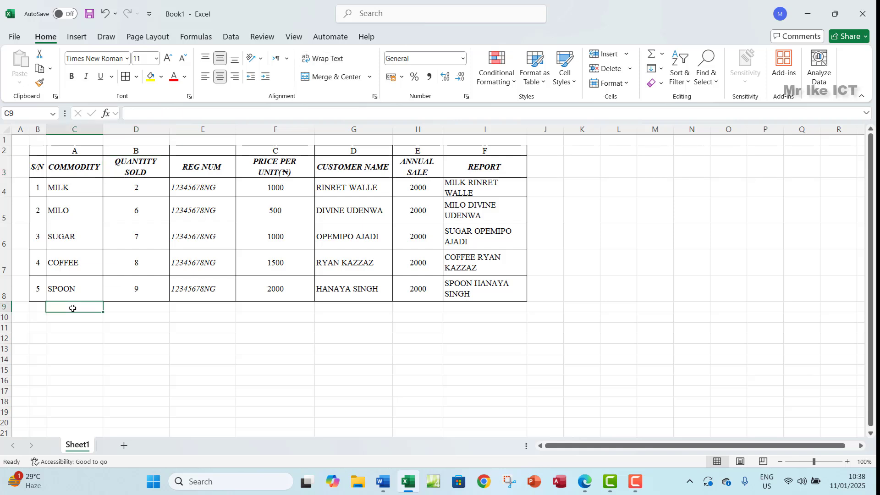
text(TOTAL)
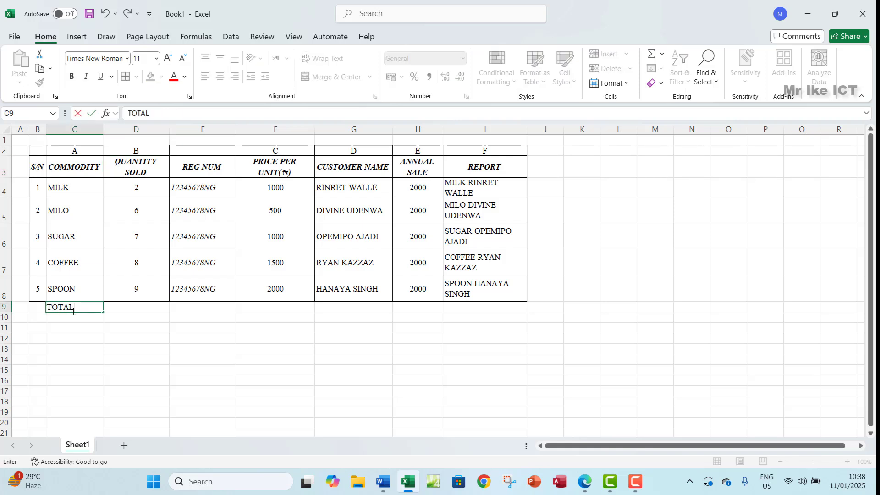
Step: Total the quantities sold in D9 with the formula =SUM(D4:D8)
click(139, 308)
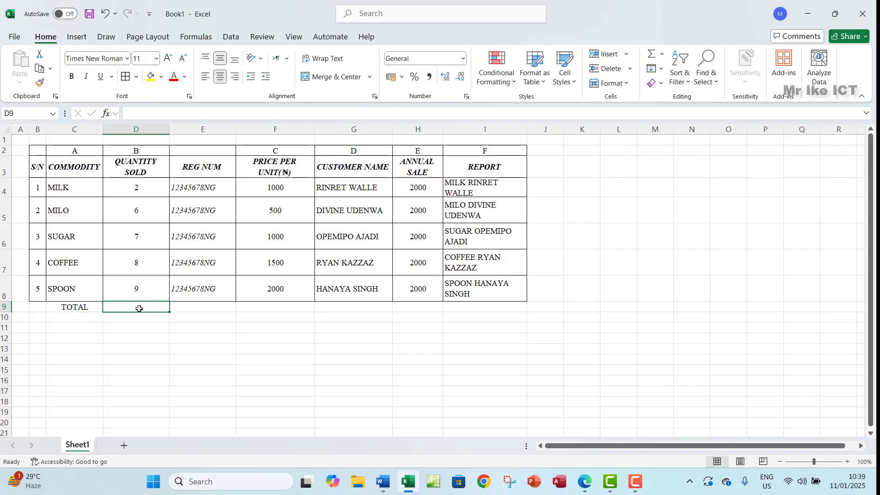
text(=SUM)
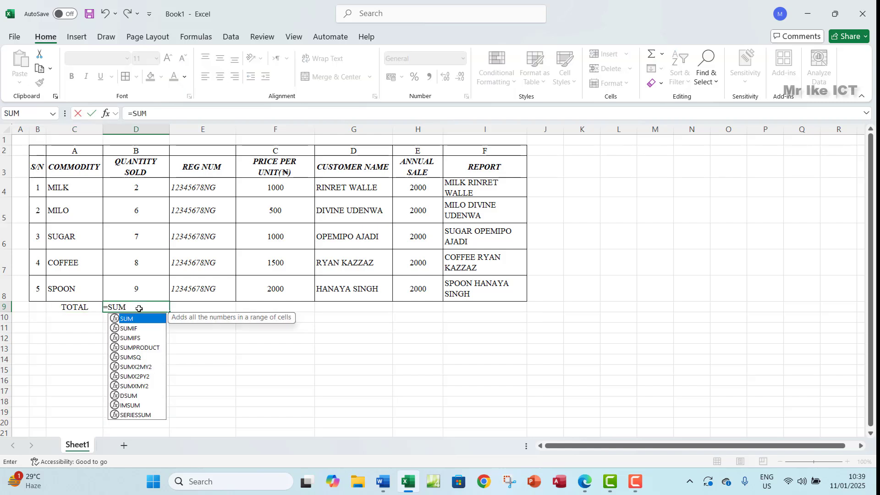
text(()
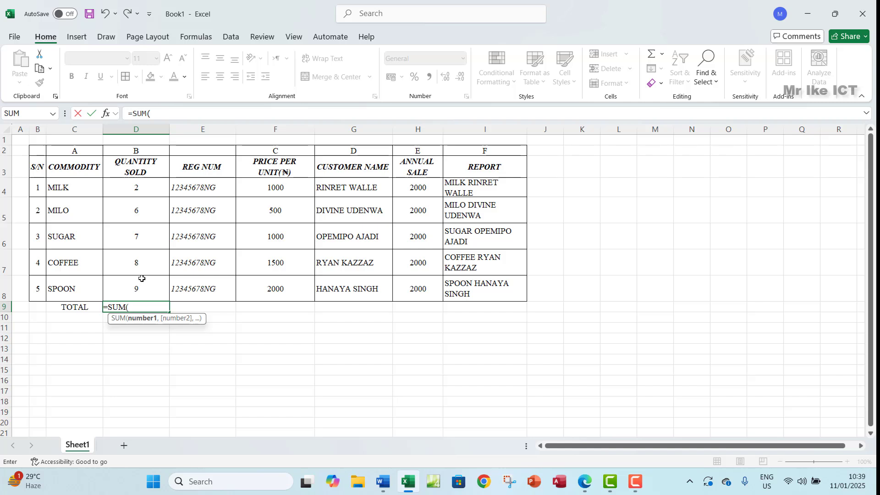
drag(144, 192, 143, 287)
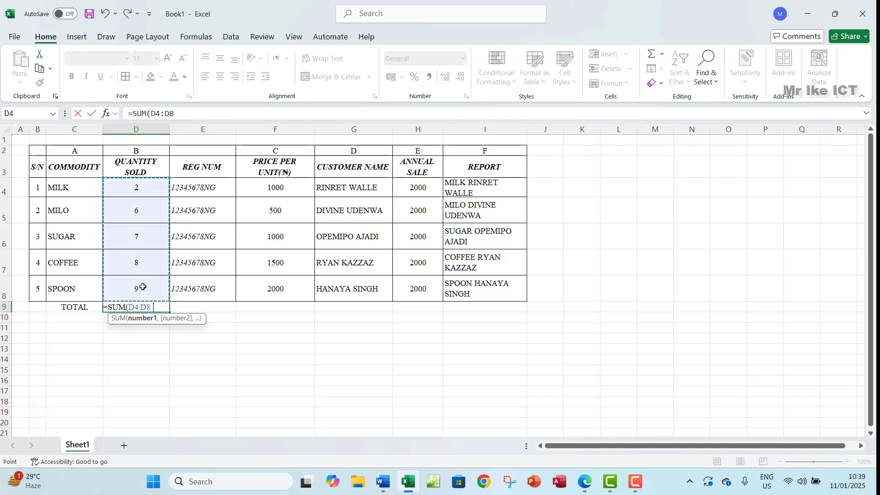
text())
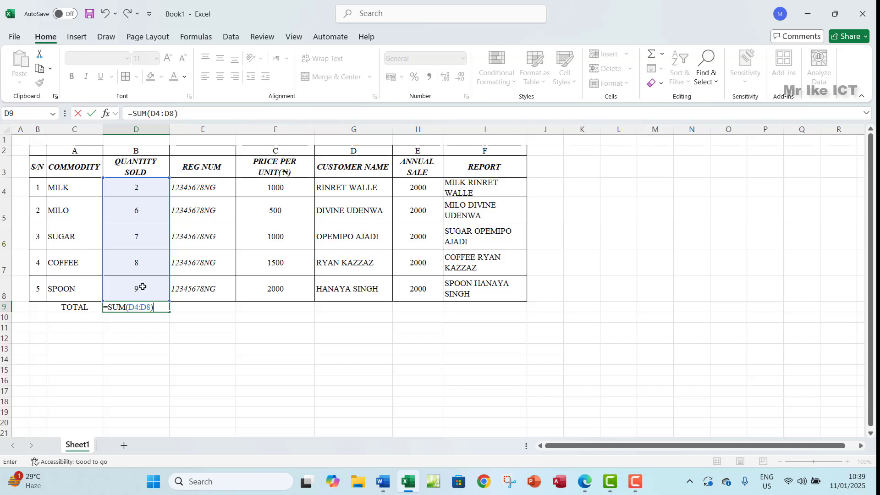
key(Return)
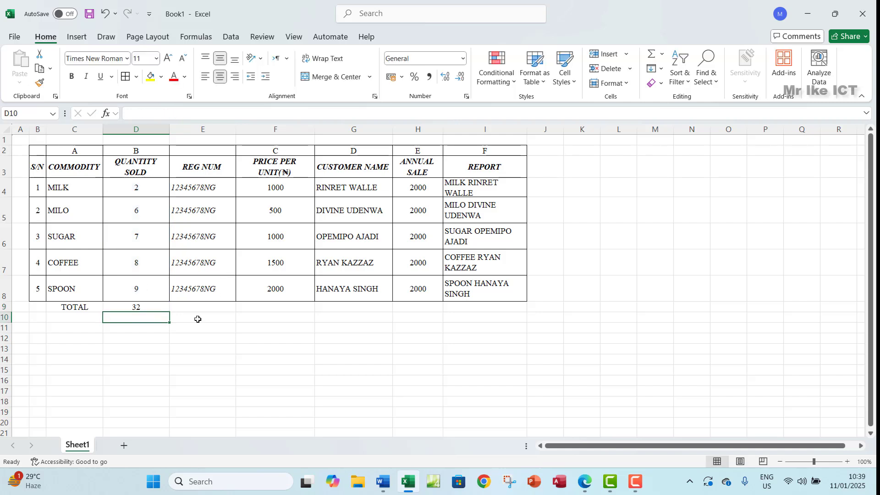
Step: Apply all borders to the two rows below the table, B9:I10
click(73, 307)
drag(36, 306, 470, 317)
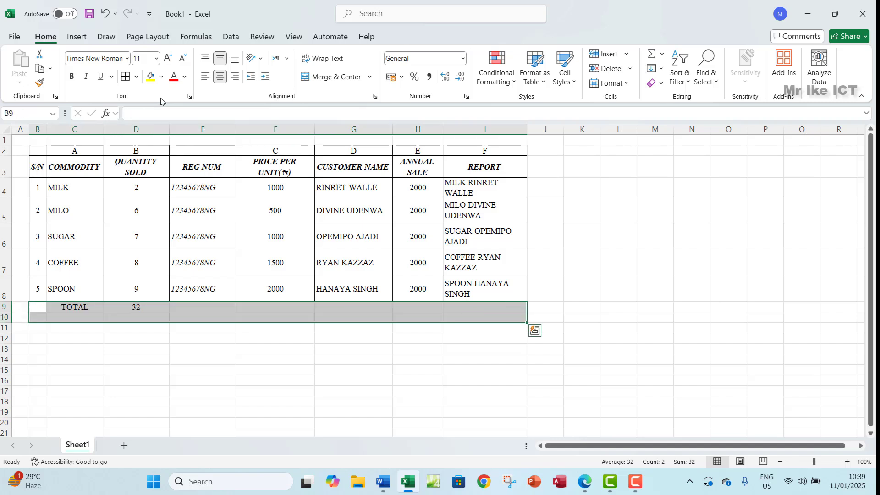
click(130, 77)
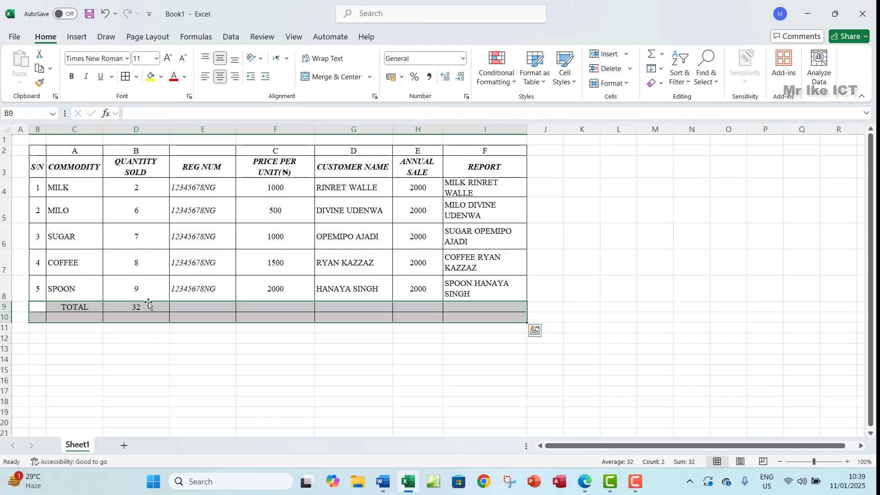
Step: Enter the label CELL REF in C10 below TOTAL
click(75, 317)
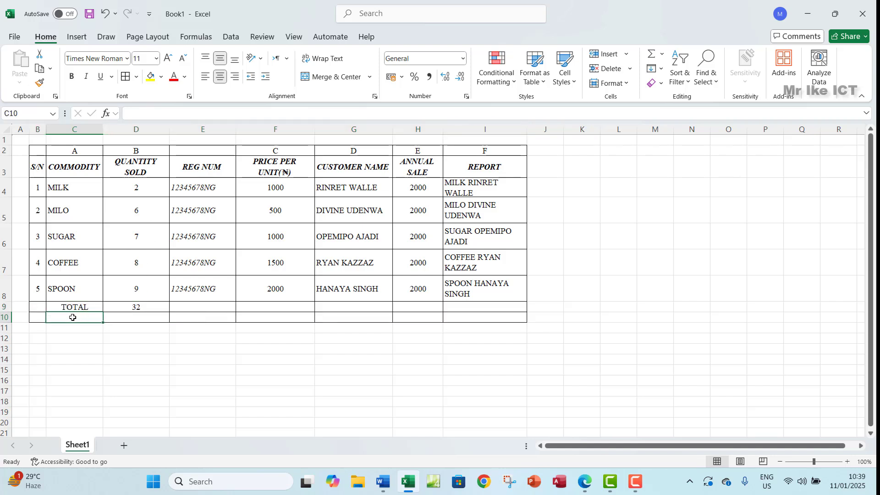
text(C)
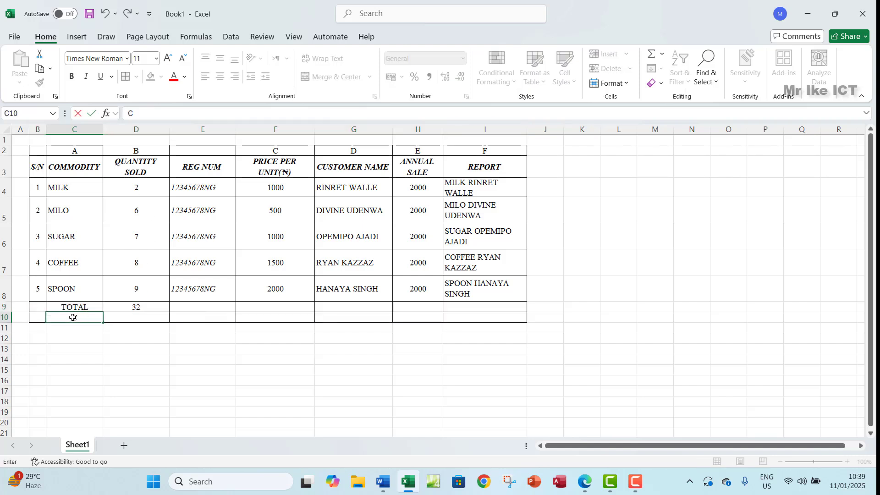
text(EL)
text(LL)
text( REF)
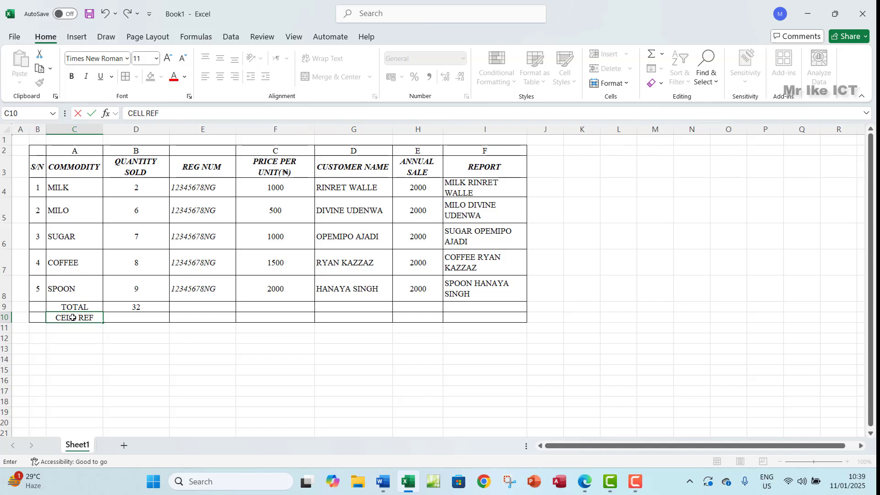
click(119, 319)
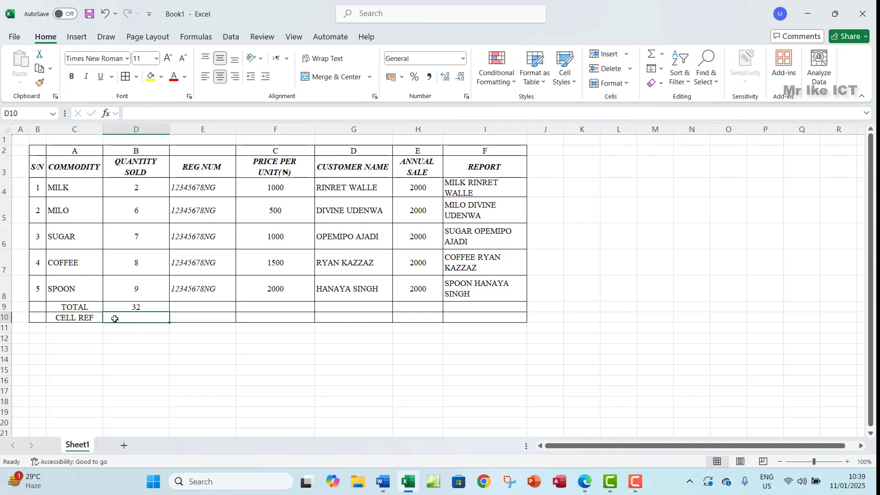
Step: Copy the total formula from D9 into D10 and make it literal text with a leading apostrophe, '=SUM(D4:D8)
click(139, 307)
drag(183, 113, 107, 107)
key(ctrl+c)
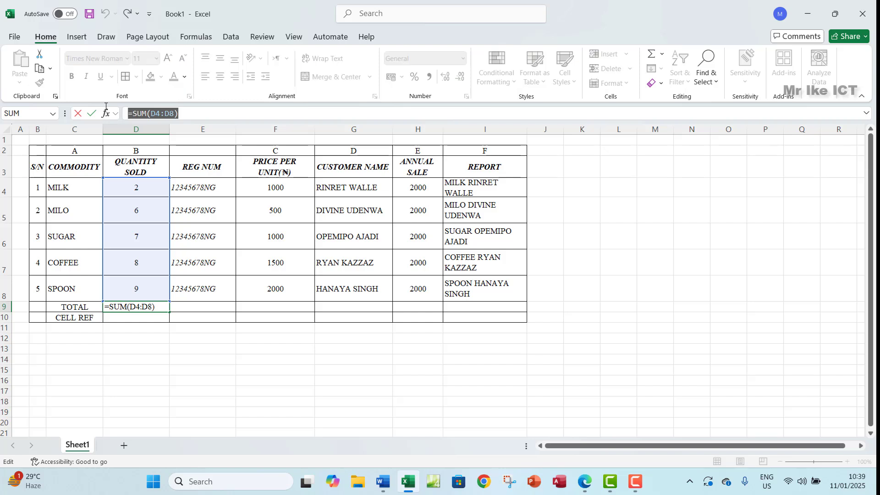
key(ctrl+Return)
click(144, 318)
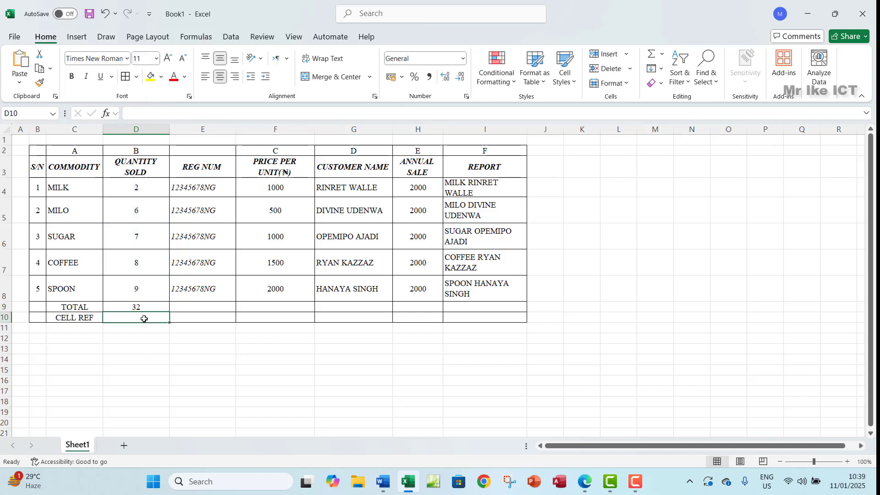
key(ctrl+v)
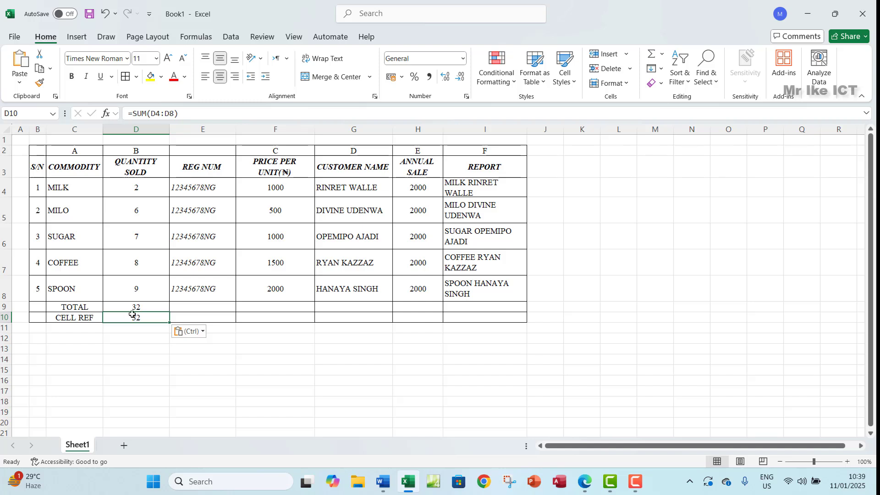
click(144, 113)
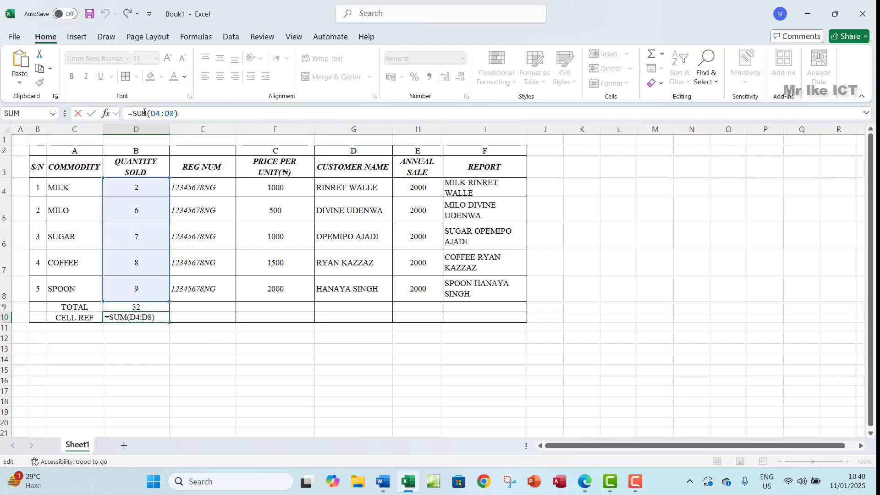
text(')
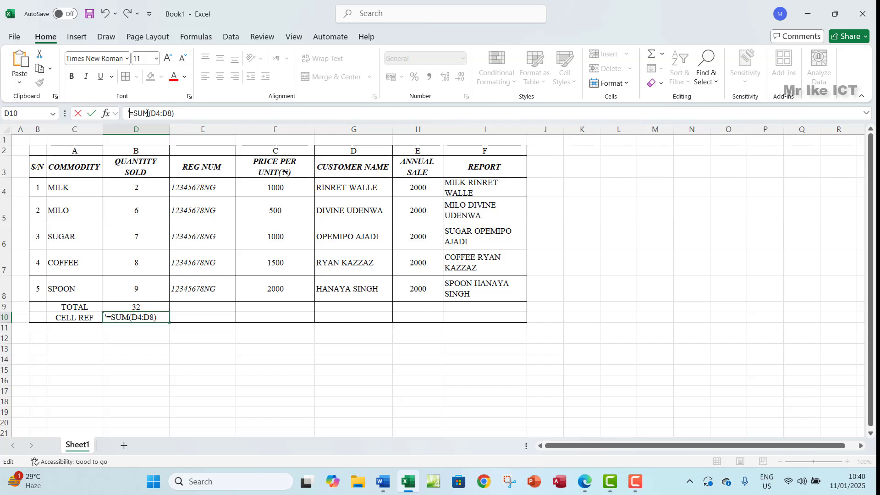
key(Return)
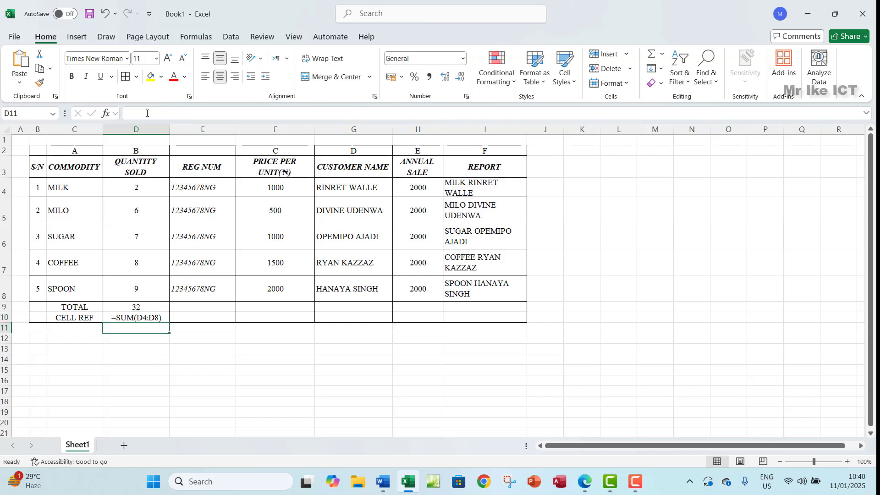
click(139, 319)
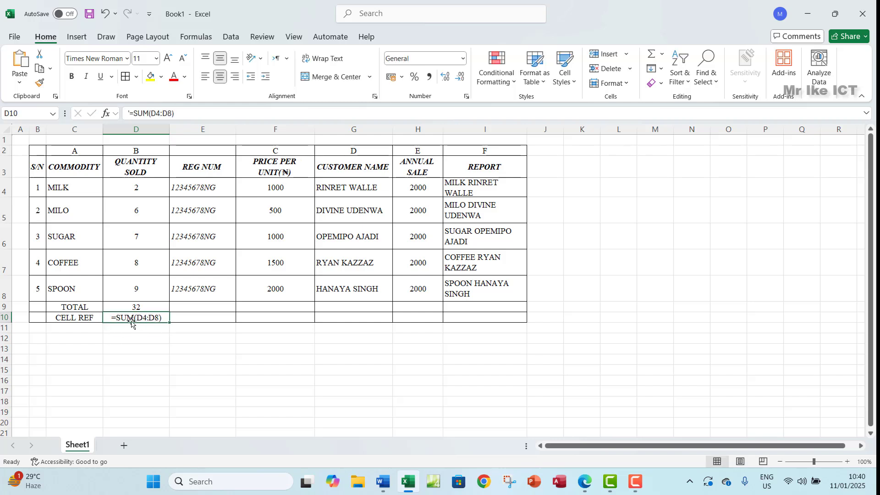
click(147, 330)
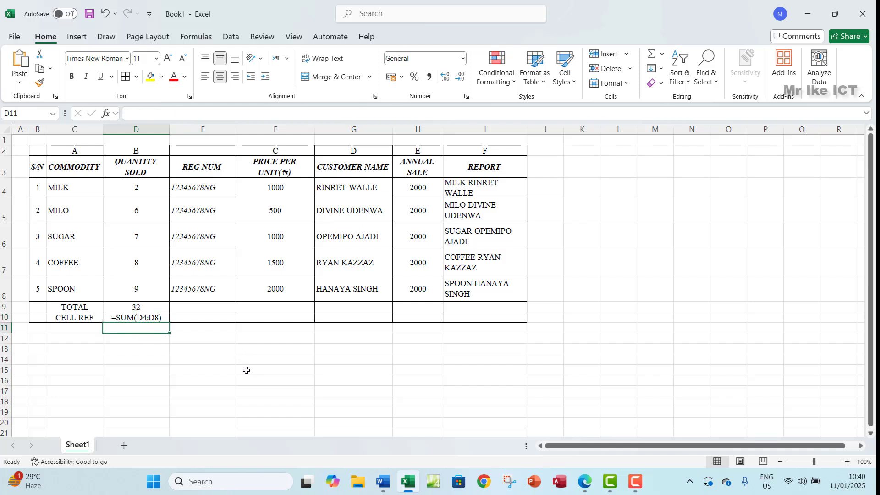
Step: Bold the two row labels in C9:C10
drag(79, 304, 79, 318)
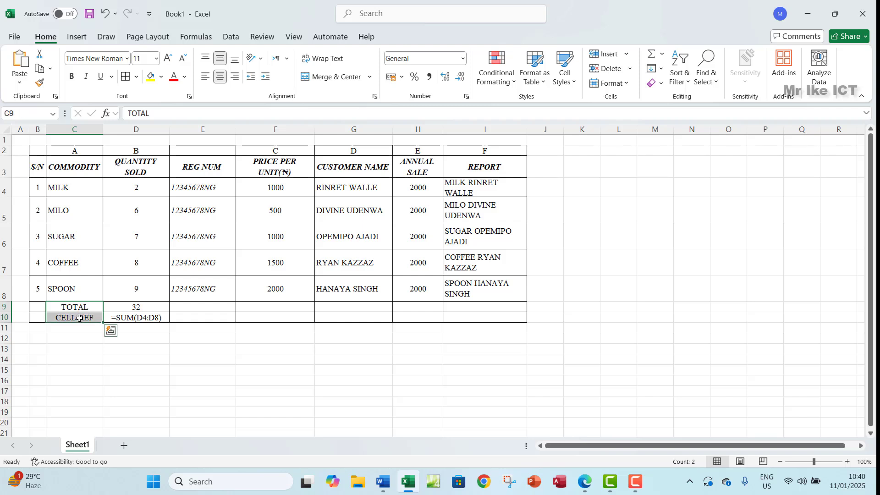
click(71, 77)
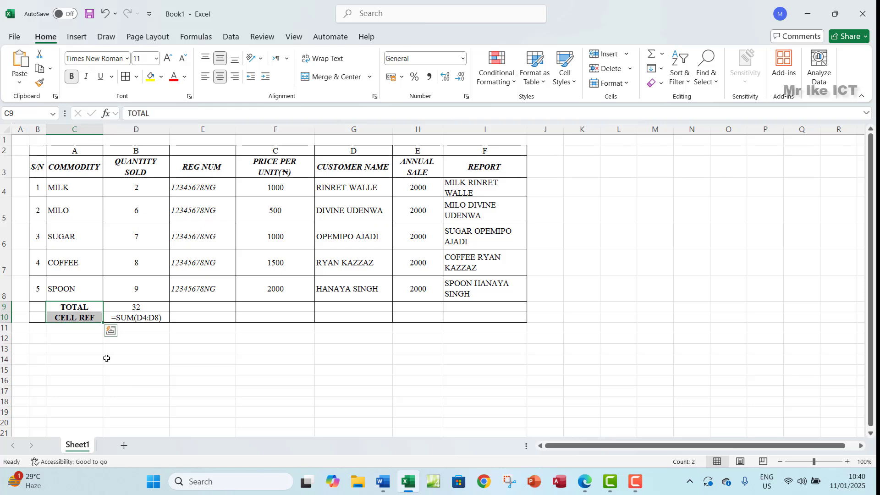
click(152, 348)
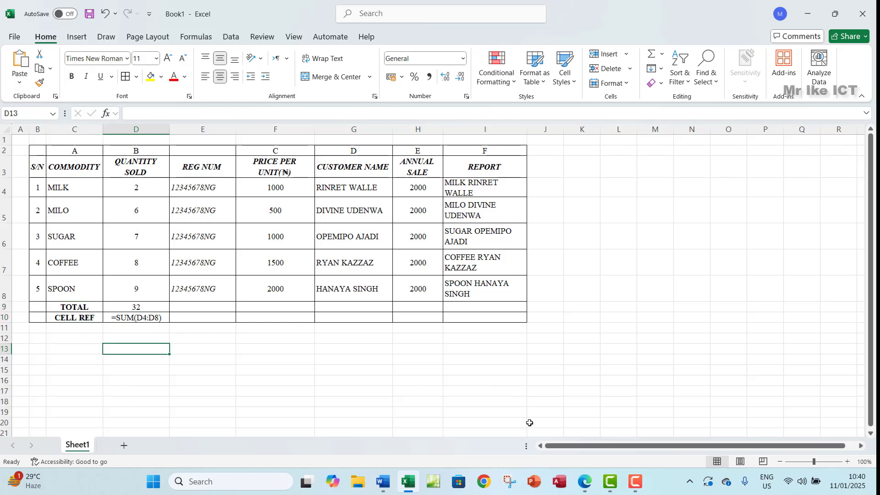
Step: Switch to the NECO paper PDF in Edge, highlight task xii, and return to the Excel workbook
click(583, 480)
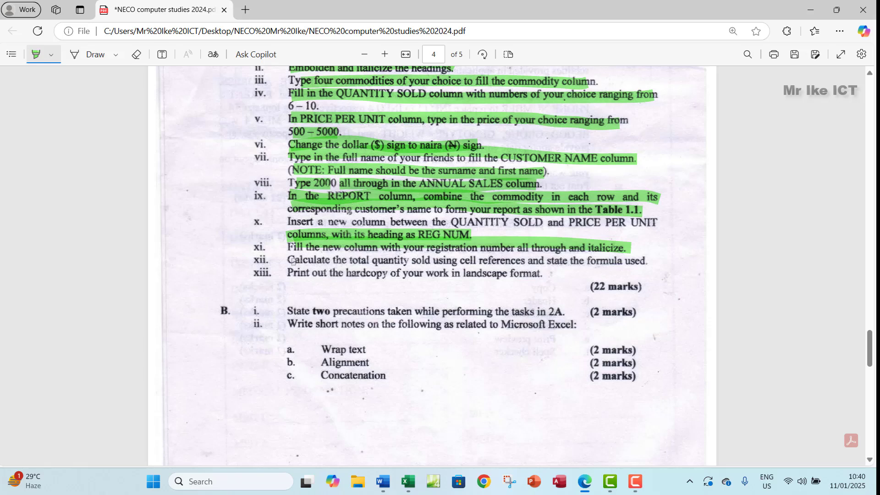
drag(296, 259, 647, 265)
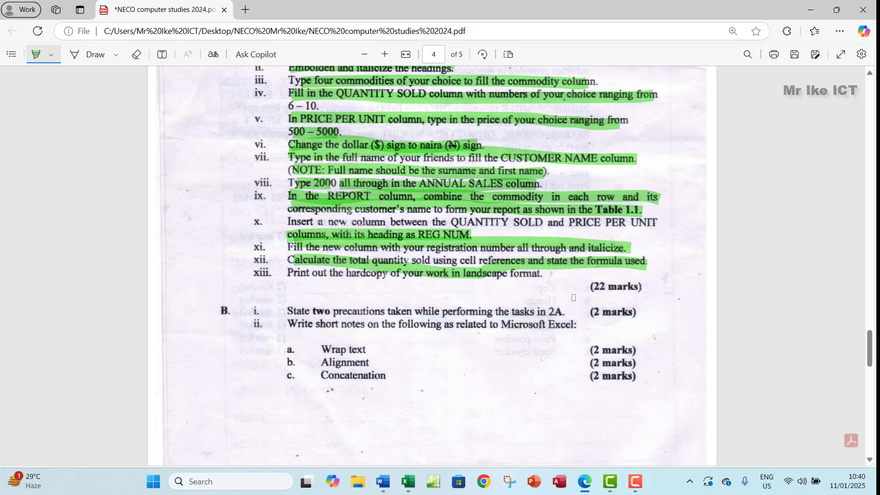
click(408, 481)
Step: Replace the label in C10 with FORMULA USED and wrap its text within the cell
click(74, 321)
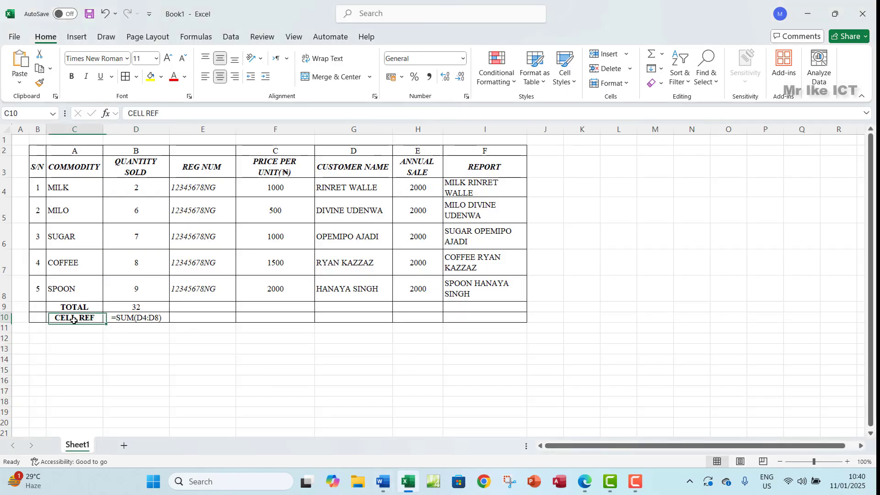
text(FORMULA)
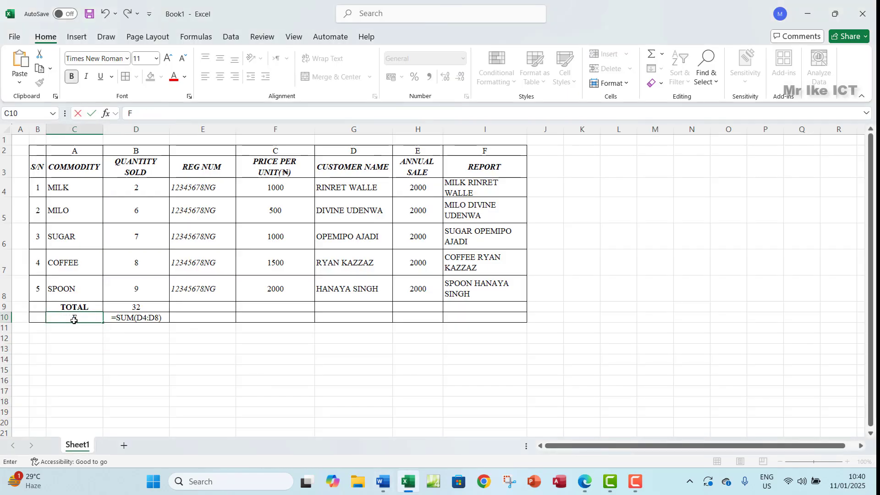
text( U)
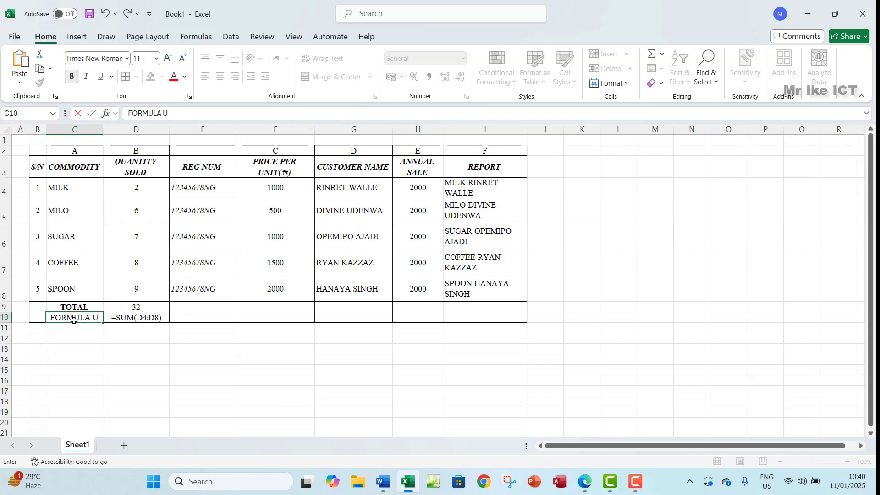
text(SED)
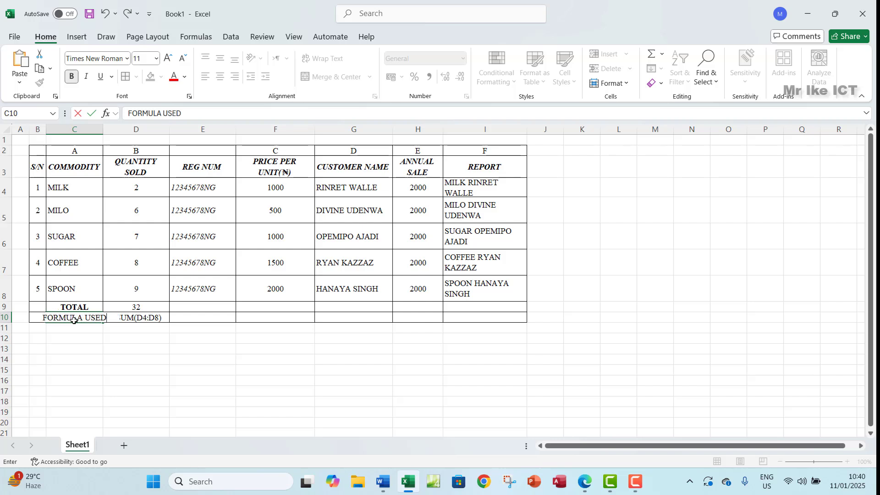
click(74, 330)
click(79, 318)
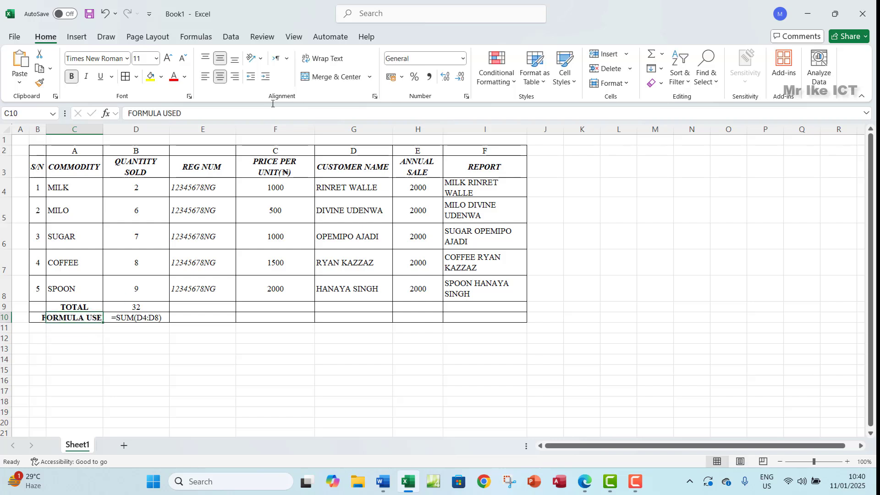
click(323, 58)
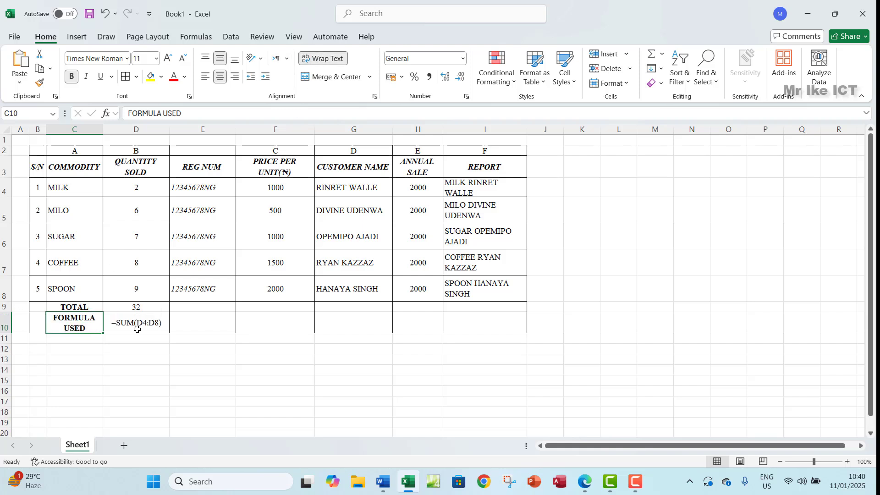
click(205, 327)
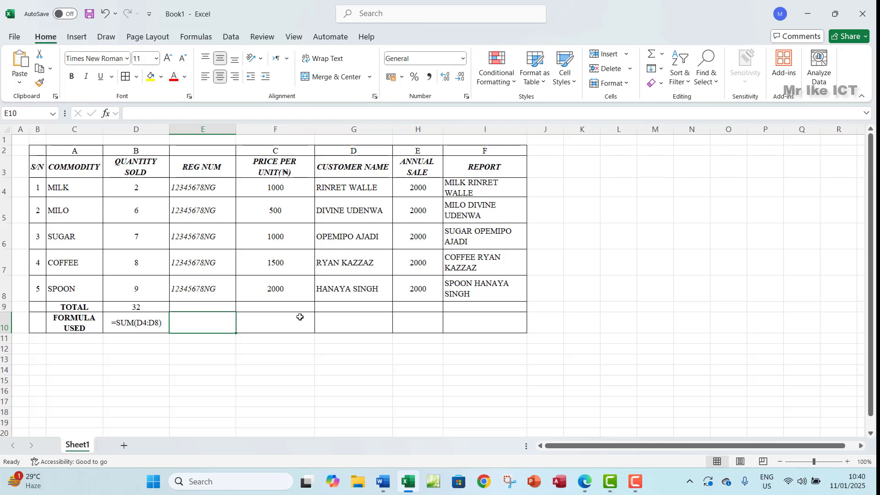
Step: Check task xiii in the NECO paper PDF and begin saving the Excel workbook to the Desktop folder NECO Mr Ike
click(586, 481)
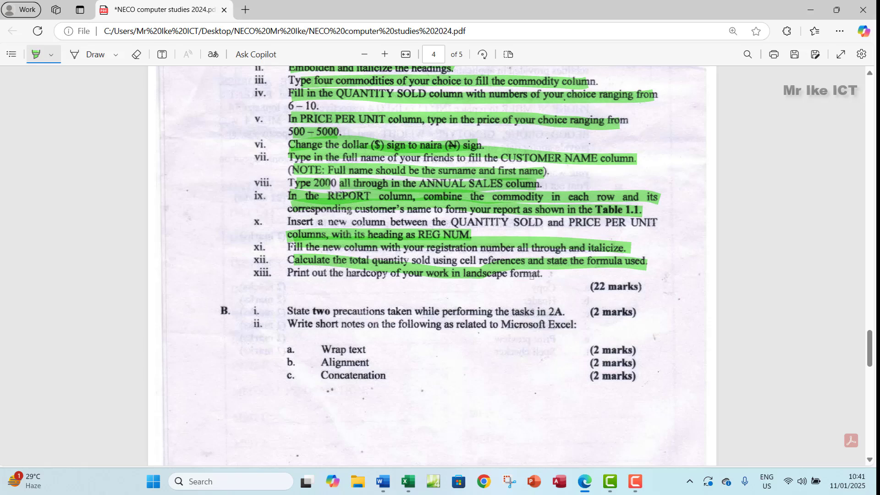
click(408, 481)
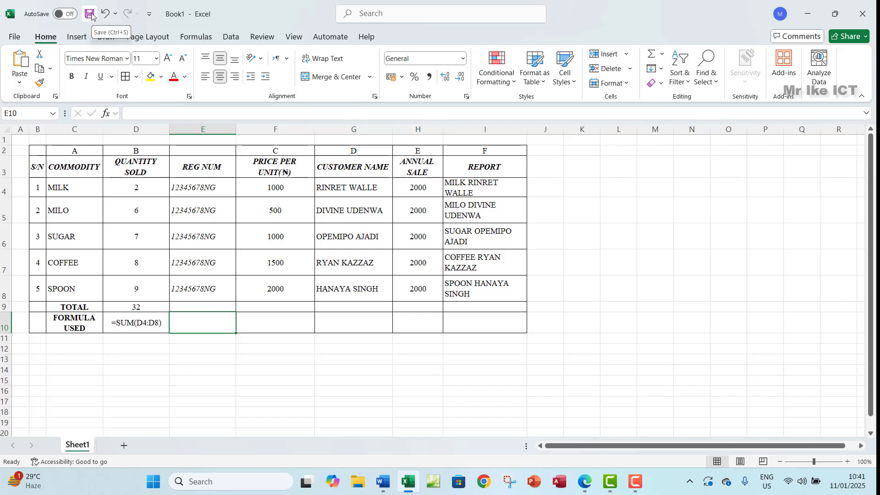
click(90, 15)
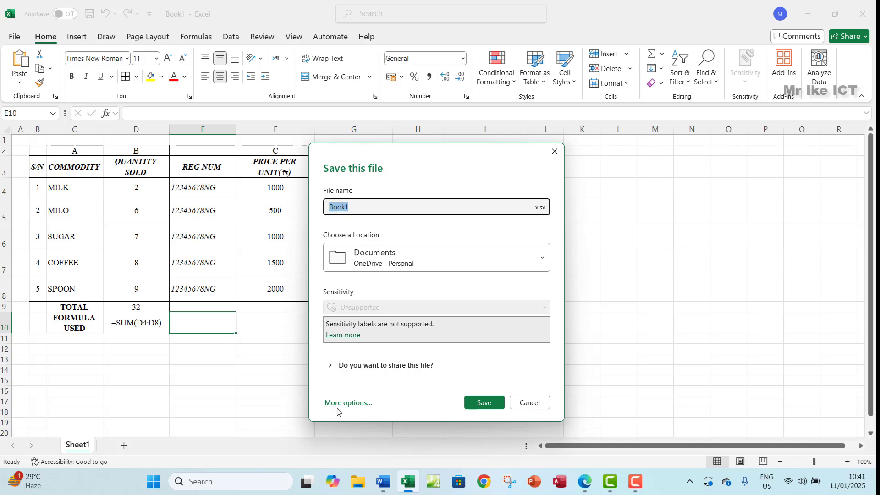
click(344, 404)
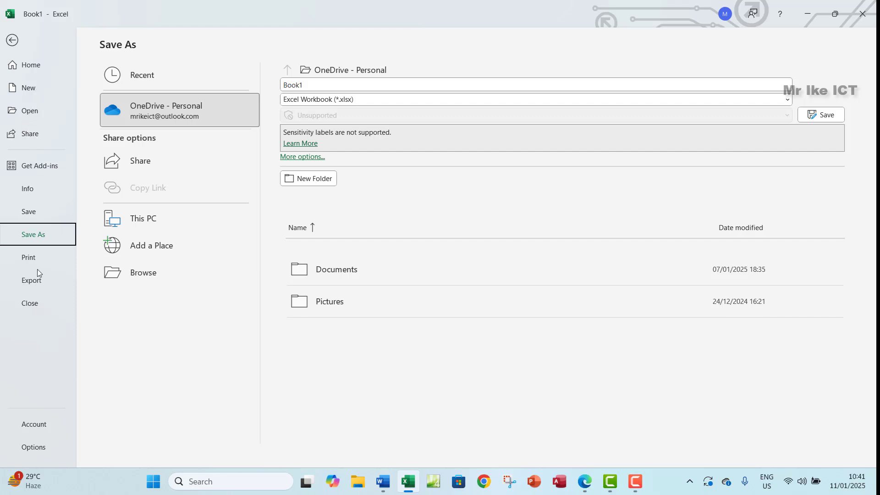
click(146, 273)
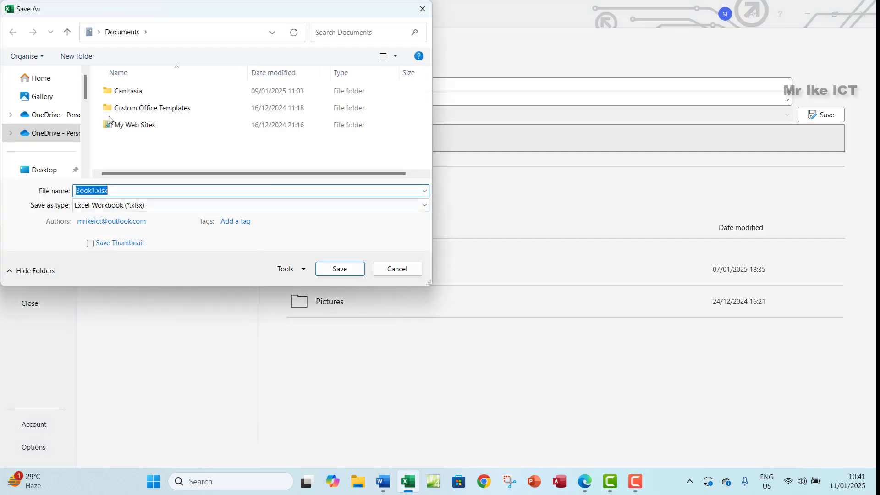
click(49, 172)
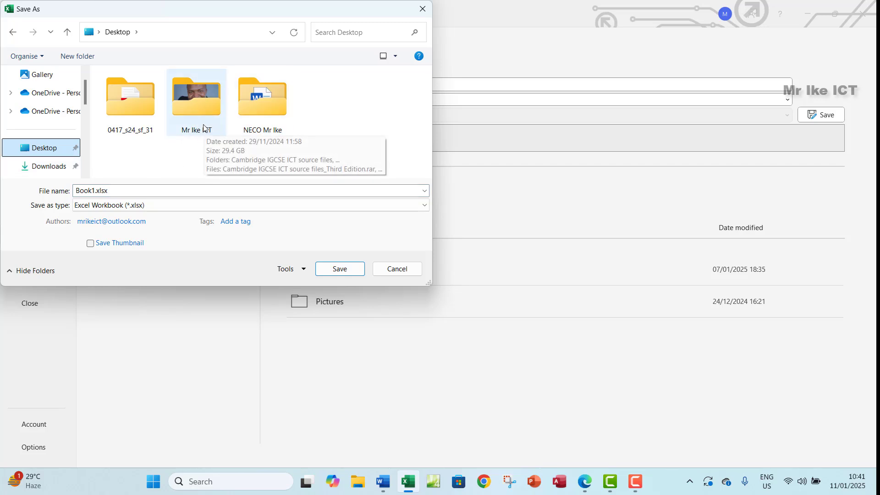
double_click(269, 120)
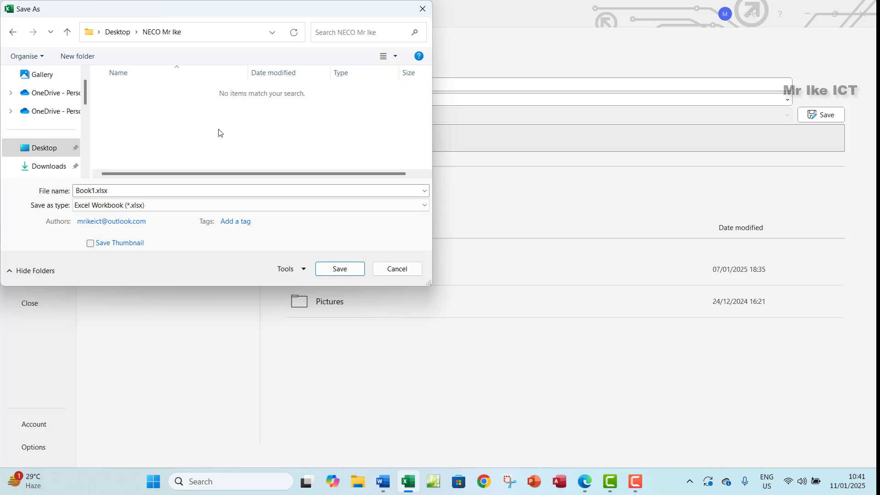
Step: Name the workbook Mr Ike Excel work and save it as an Excel Workbook
double_click(126, 192)
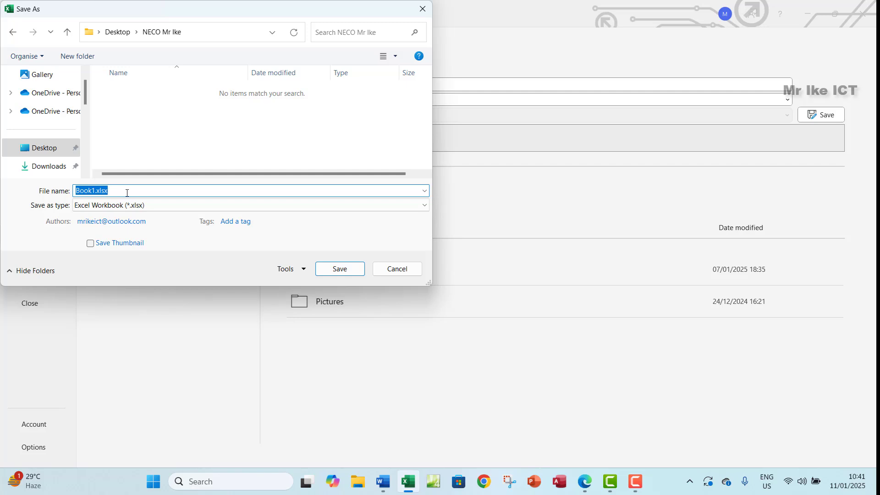
text(IKEC)
key(BackSpace)
key(BackSpace)
key(BackSpace)
key(BackSpace)
text(m)
key(BackSpace)
key(BackSpace)
text(Mr Ike Excel work)
click(328, 274)
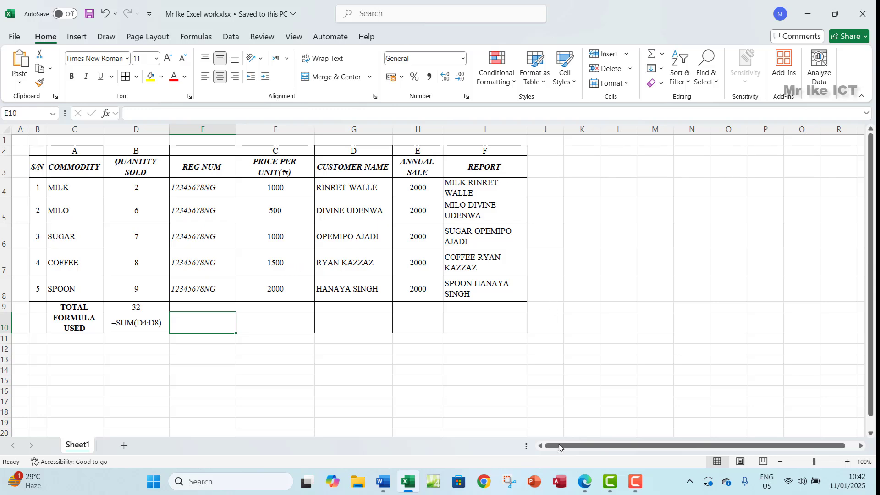
Step: Recheck the printing task in the PDF, and set the workbook's print orientation to landscape
click(588, 492)
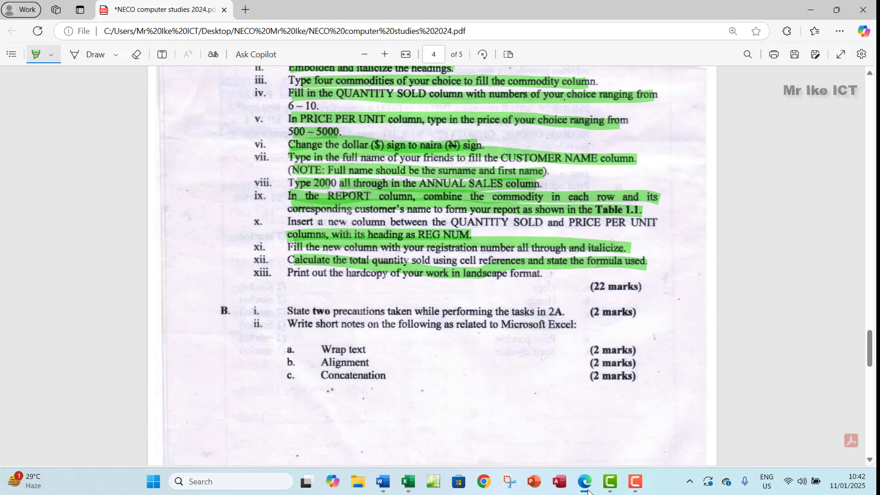
click(588, 492)
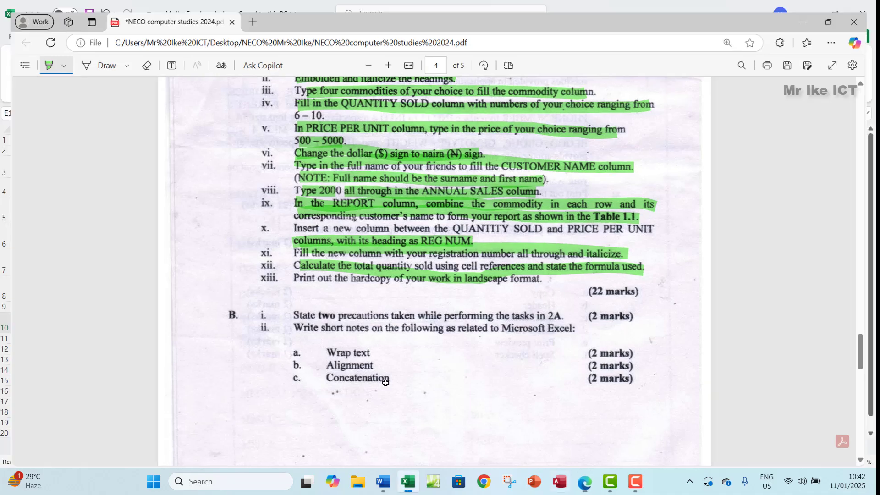
click(10, 38)
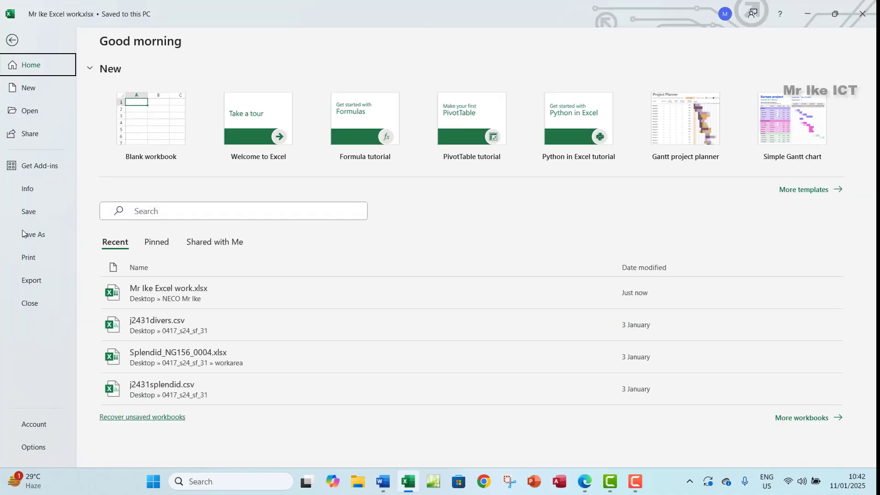
click(27, 257)
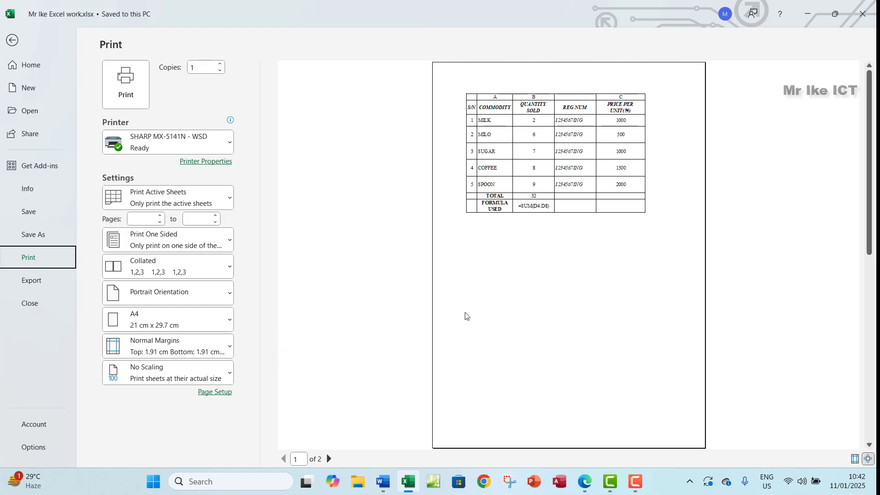
click(187, 298)
click(172, 349)
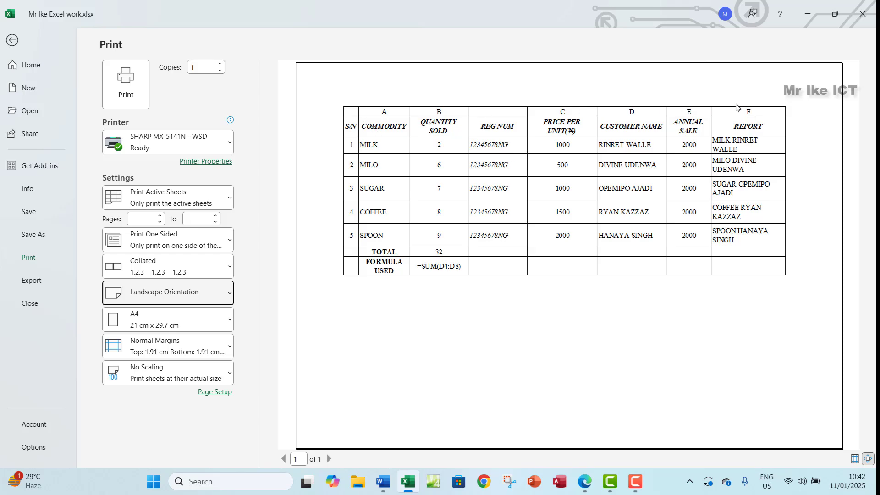
click(12, 42)
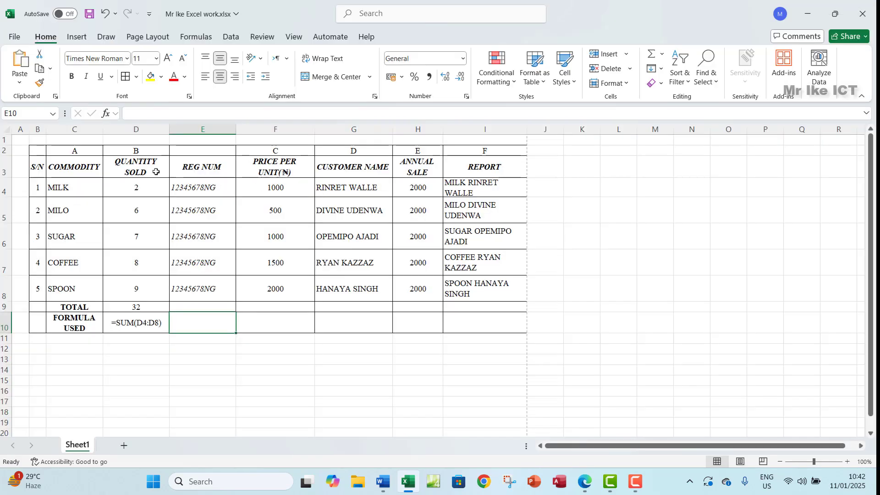
Step: Try the print preview with the column-letter row 2 deleted, and undo the deletion
click(4, 151)
right_click(5, 150)
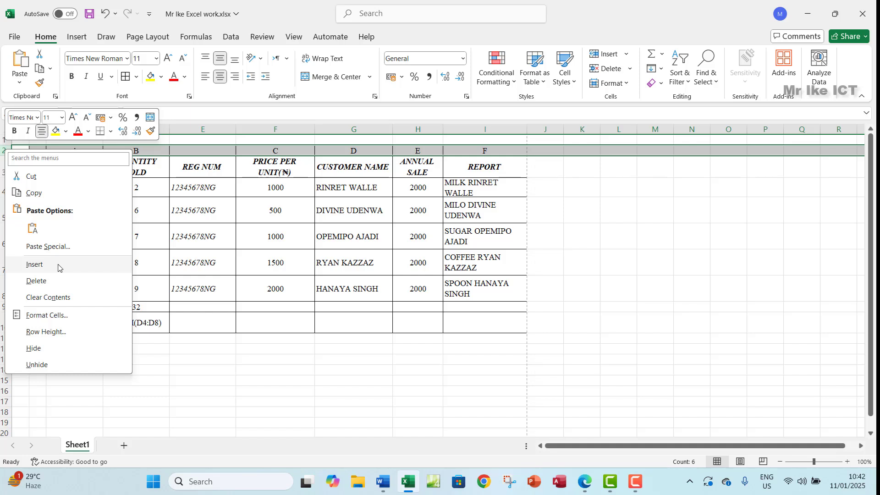
click(41, 281)
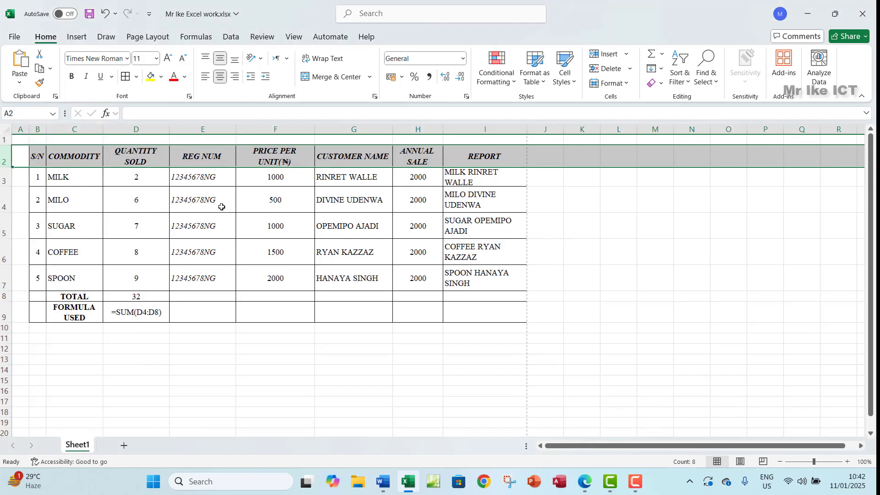
click(274, 194)
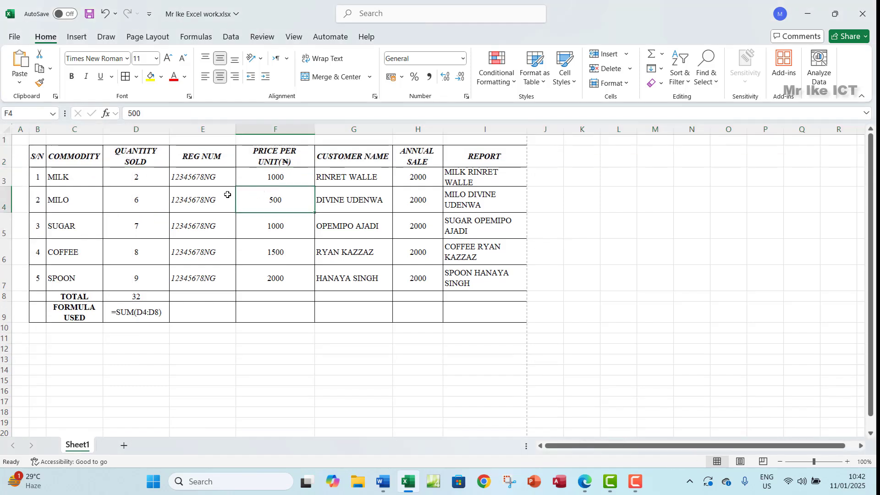
click(14, 36)
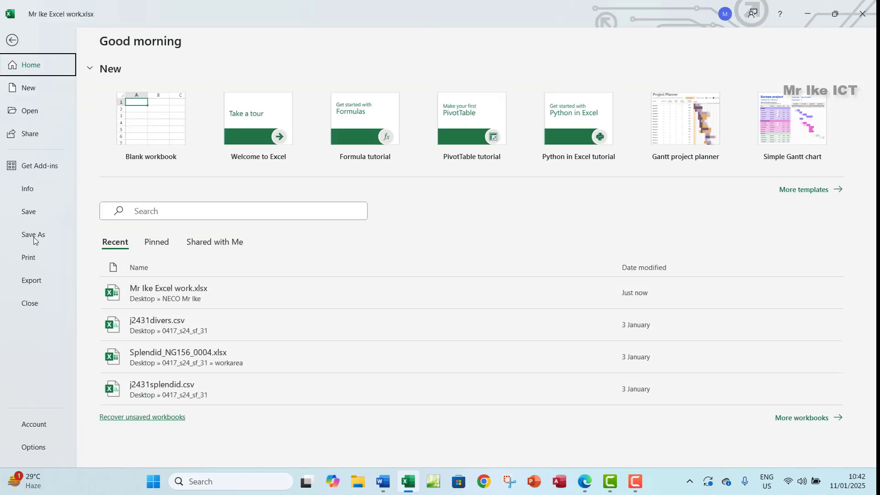
click(34, 260)
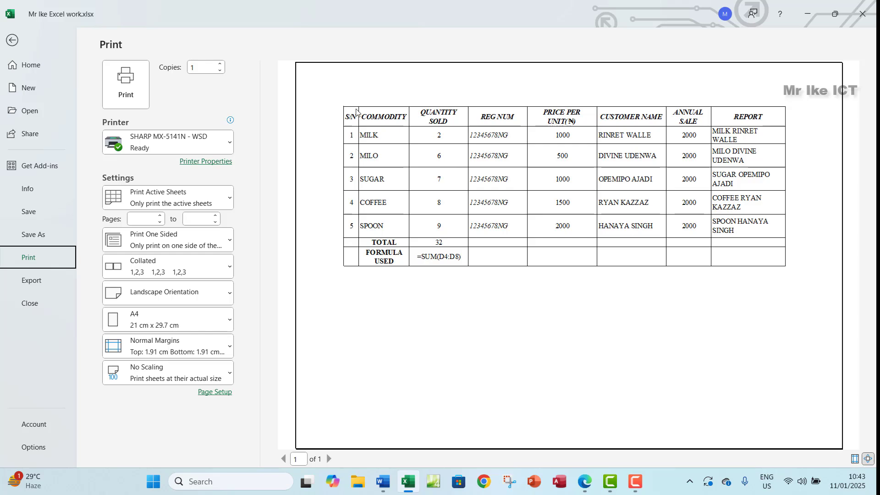
click(11, 40)
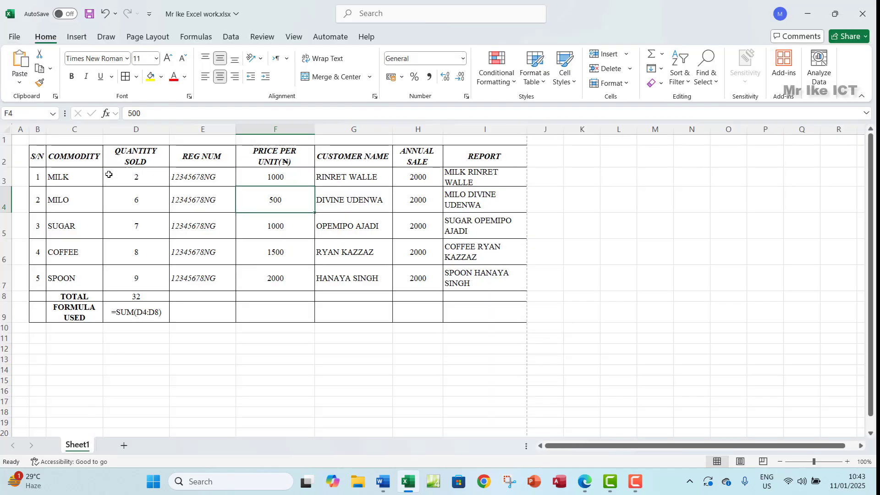
key(ctrl+z)
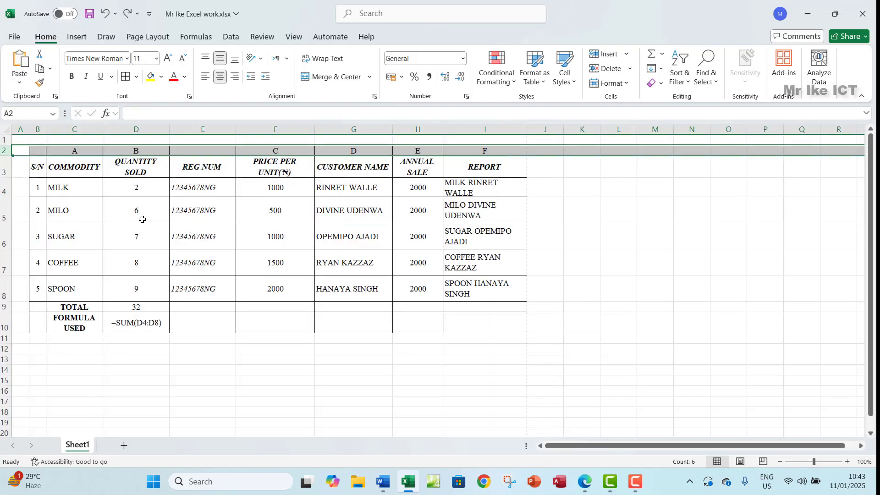
Step: Review the landscape print preview of the complete table, including its column-letter row, and return to the worksheet
click(137, 152)
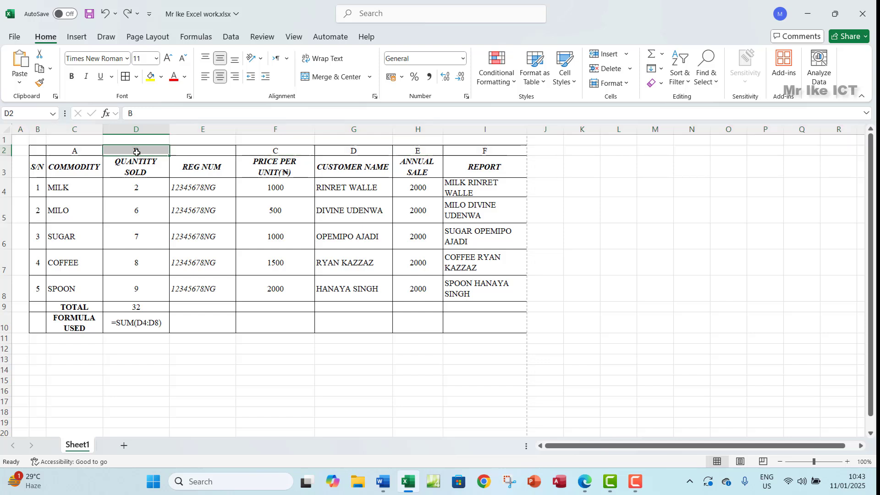
click(199, 131)
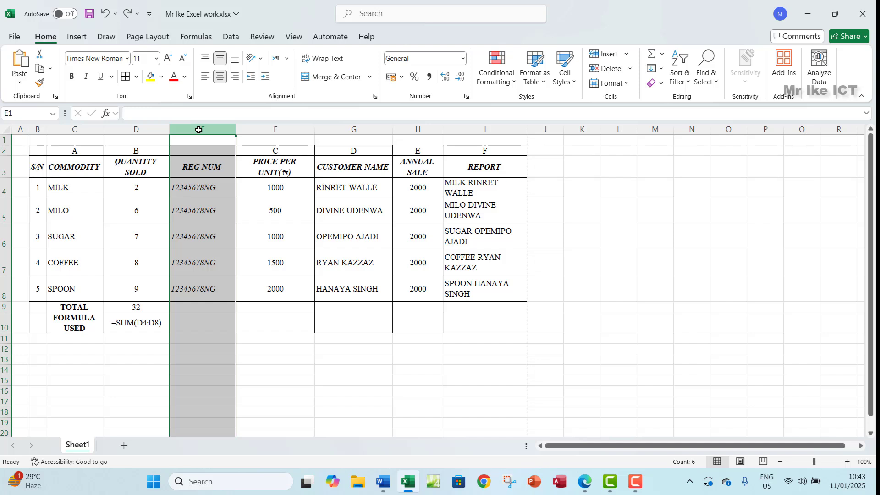
click(14, 36)
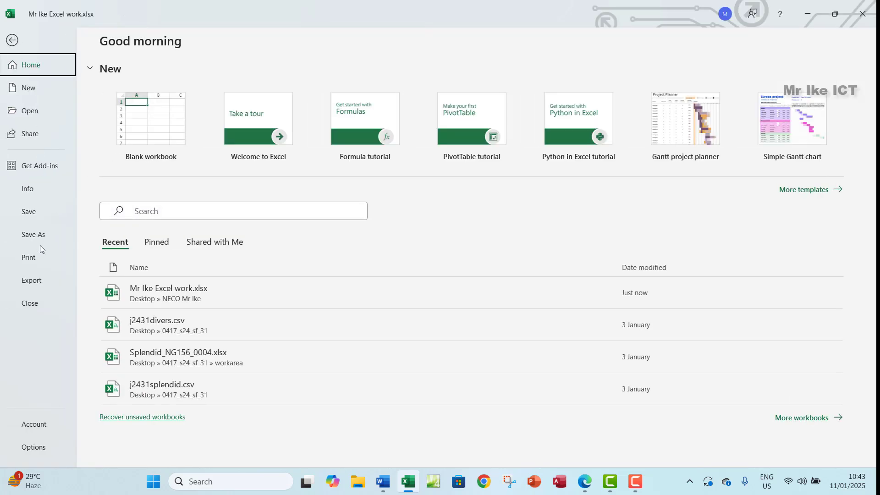
click(28, 257)
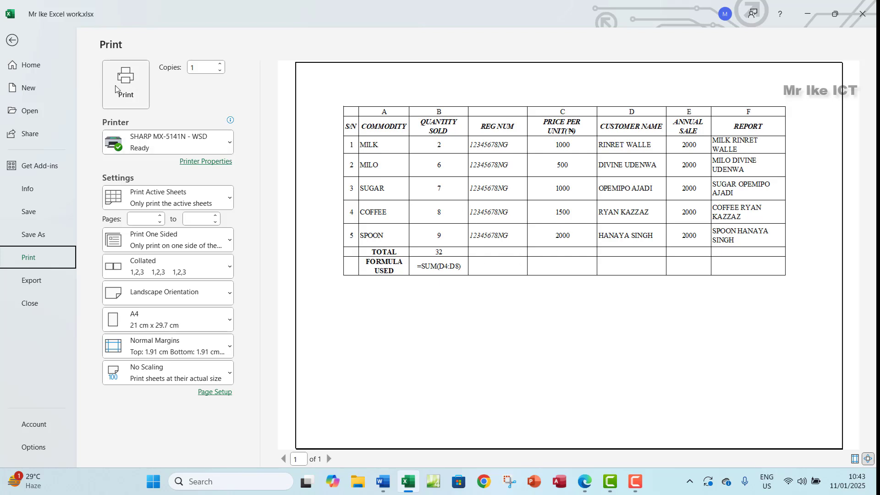
click(8, 44)
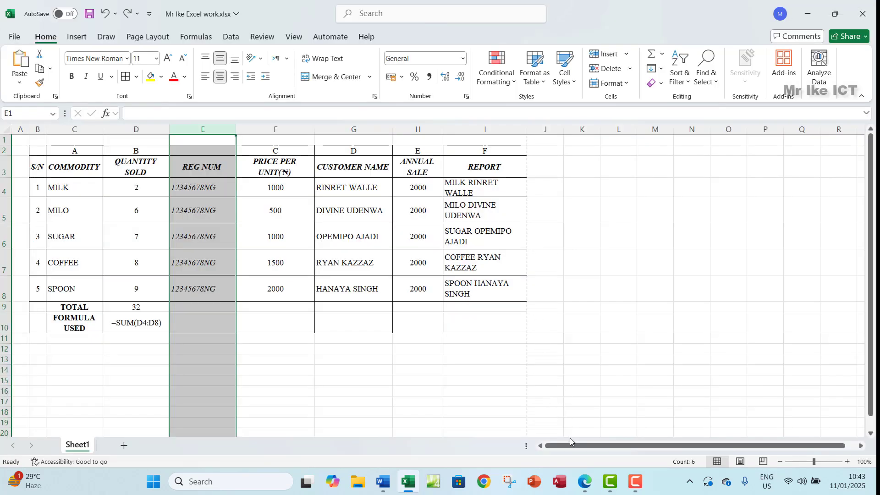
Step: Switch to the NECO paper PDF in Edge and highlight Concatenation under question B ii
click(583, 483)
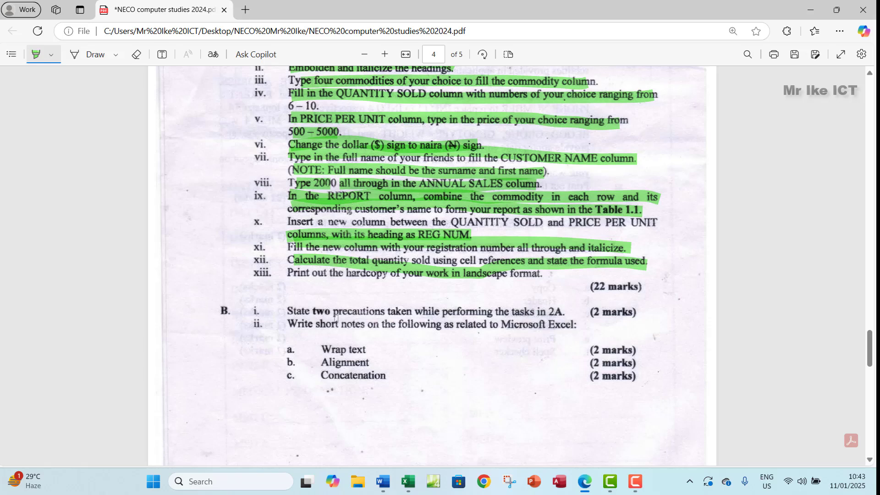
scroll(339, 318, down, 2)
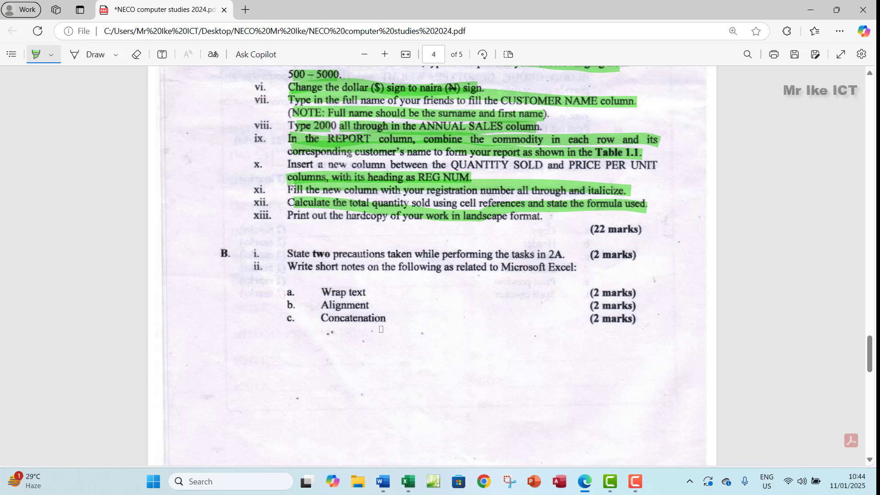
drag(325, 318, 389, 321)
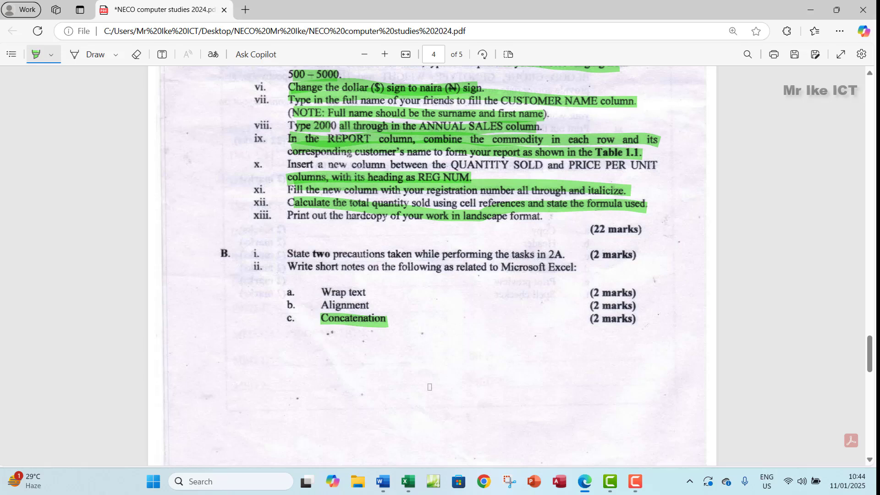
Step: Switch to the Word document QUESTION 2B and read its precautions and short notes, comparing them with question B in the PDF
click(384, 490)
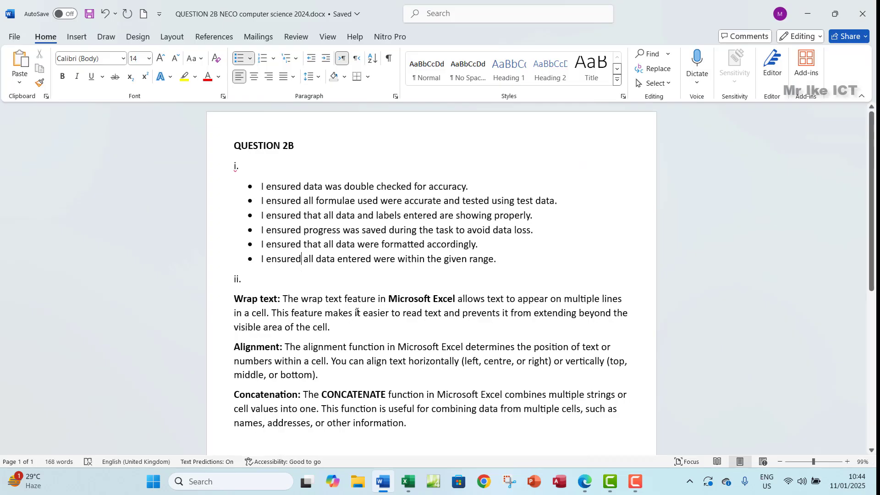
scroll(404, 334, down, 1)
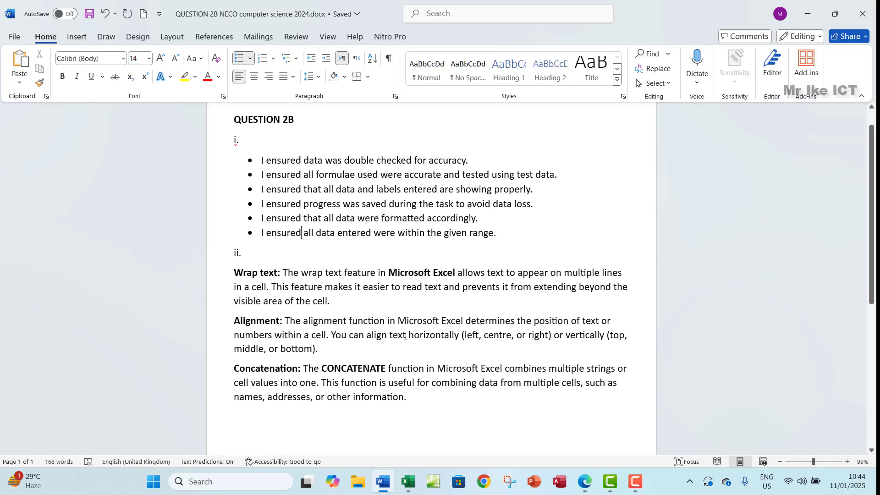
scroll(406, 336, up, 1)
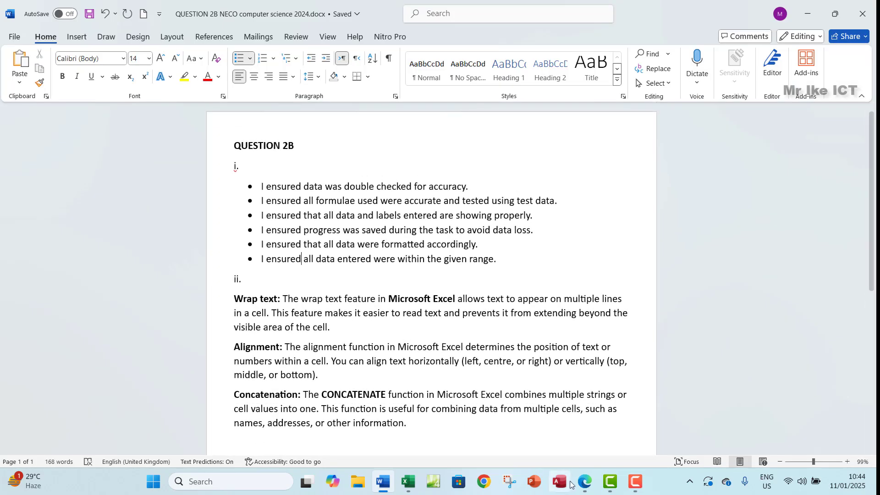
click(585, 484)
click(585, 484)
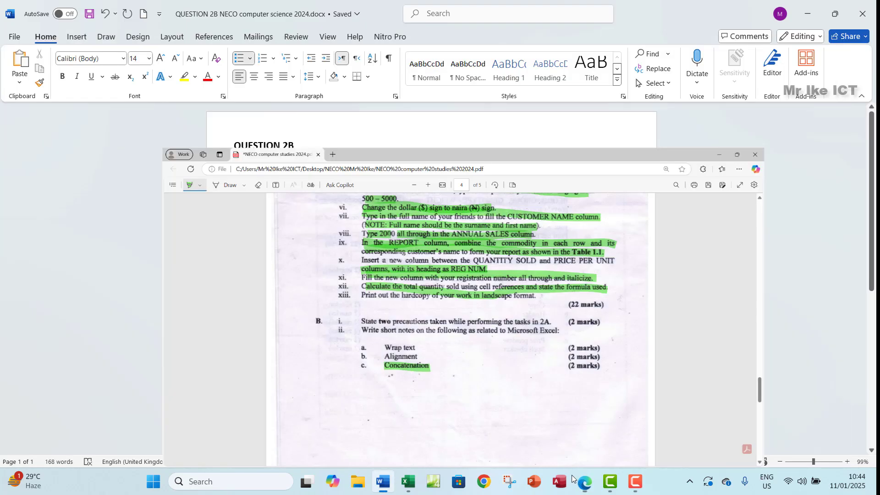
scroll(243, 309, down, 2)
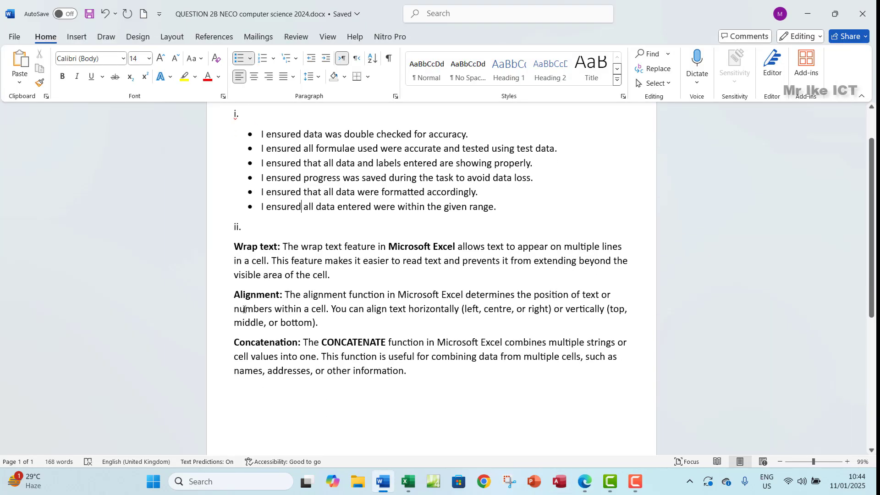
Step: Read through the QUESTION 2B precautions and the notes on wrap text, alignment and concatenation
scroll(244, 309, up, 1)
scroll(244, 310, up, 1)
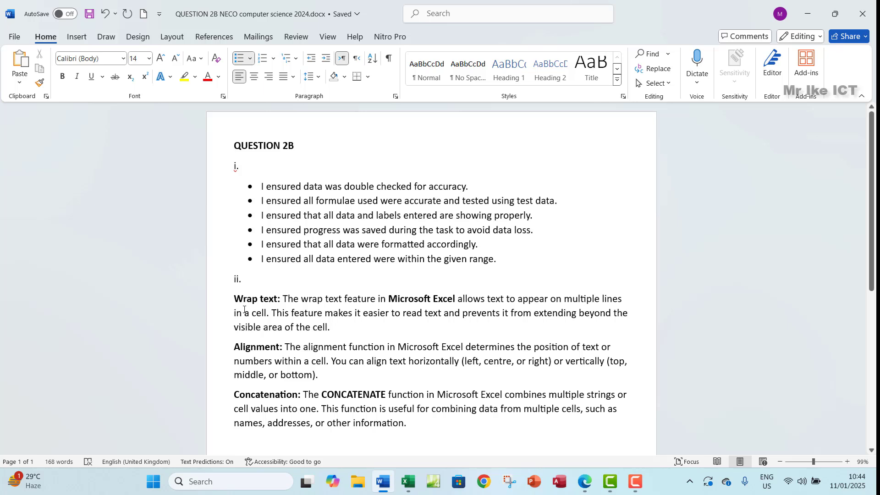
scroll(244, 310, down, 1)
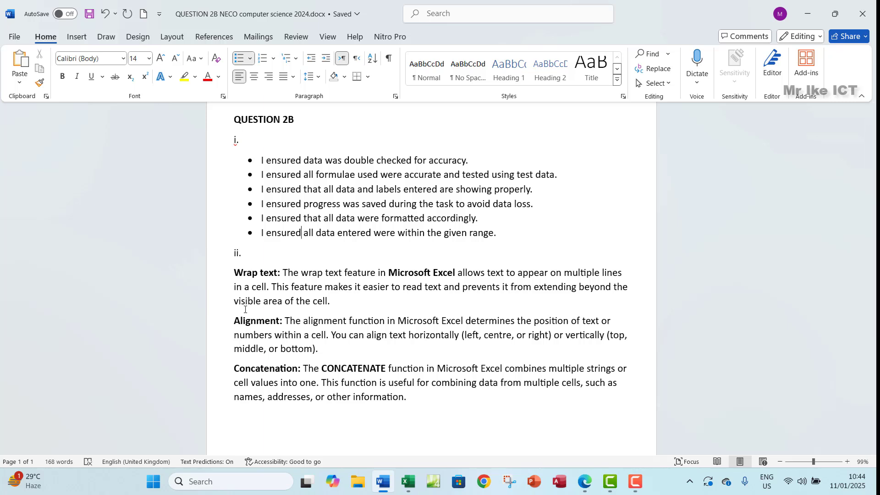
scroll(345, 328, down, 2)
scroll(345, 329, up, 2)
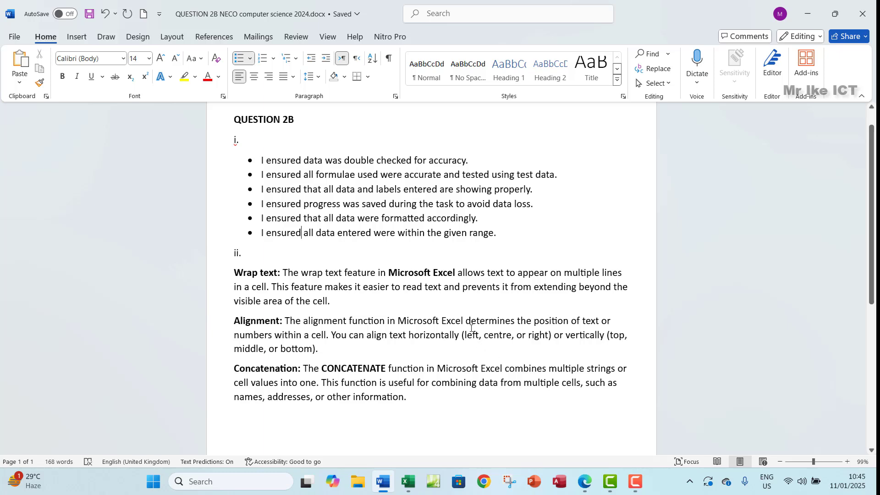
Step: Switch to the NECO paper PDF in Edge and look over the question 2 tasks and the start of question 3A
click(585, 481)
scroll(359, 313, down, 3)
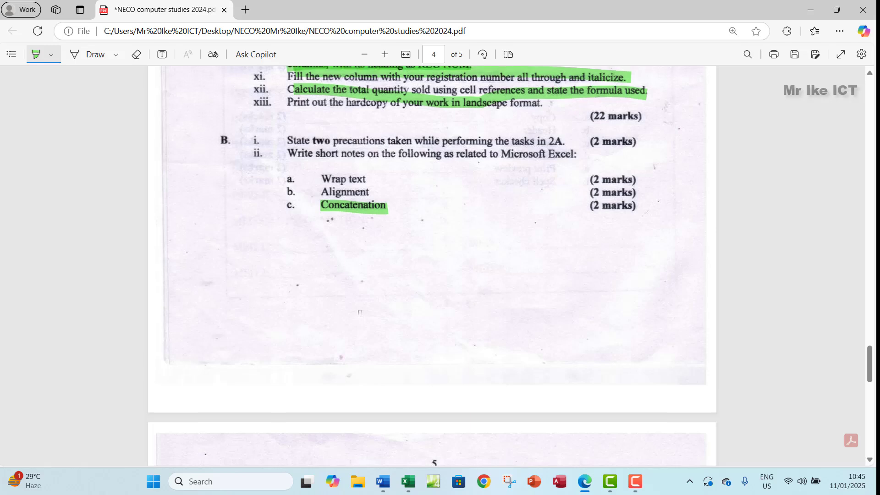
scroll(359, 313, up, 2)
scroll(359, 314, down, 2)
scroll(359, 314, down, 5)
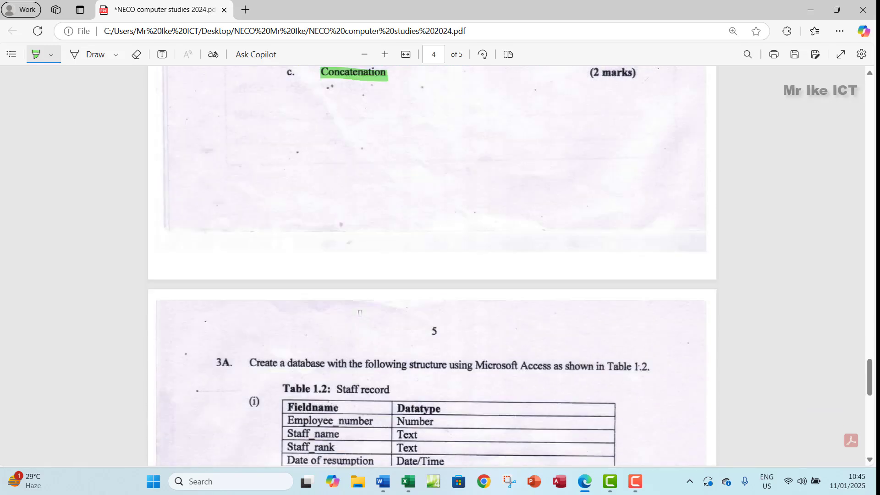
scroll(360, 313, up, 7)
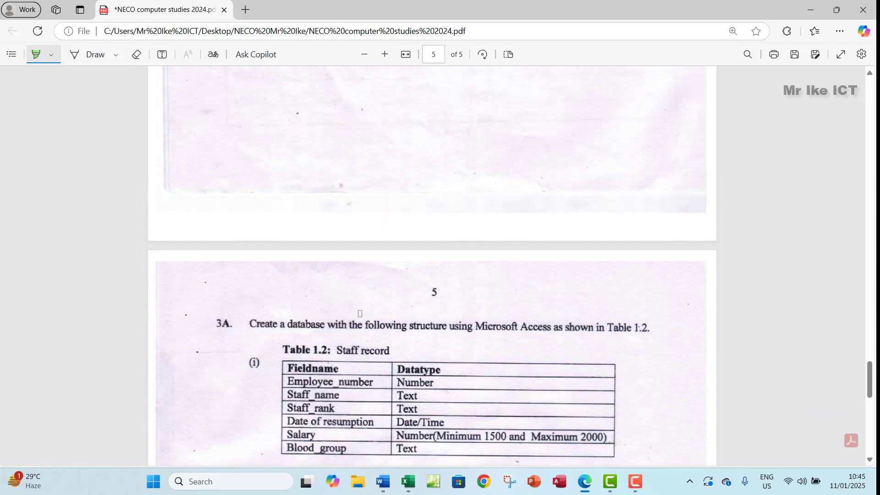
scroll(359, 314, up, 2)
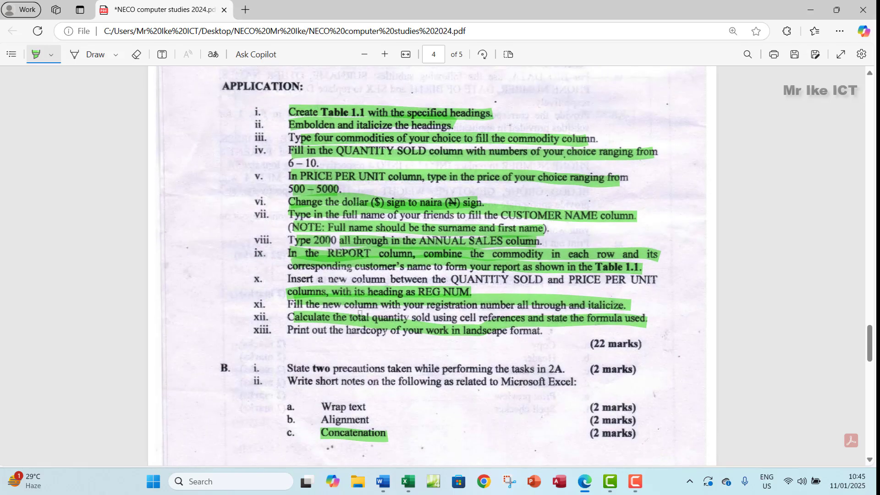